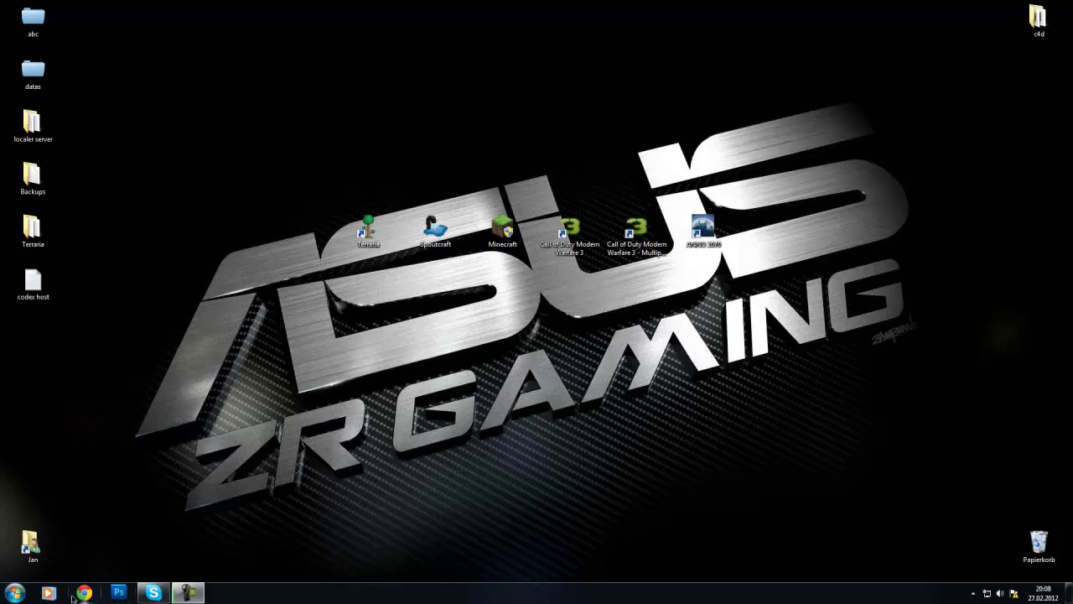
Step: Launch Google Chrome from the taskbar
left_click(82, 594)
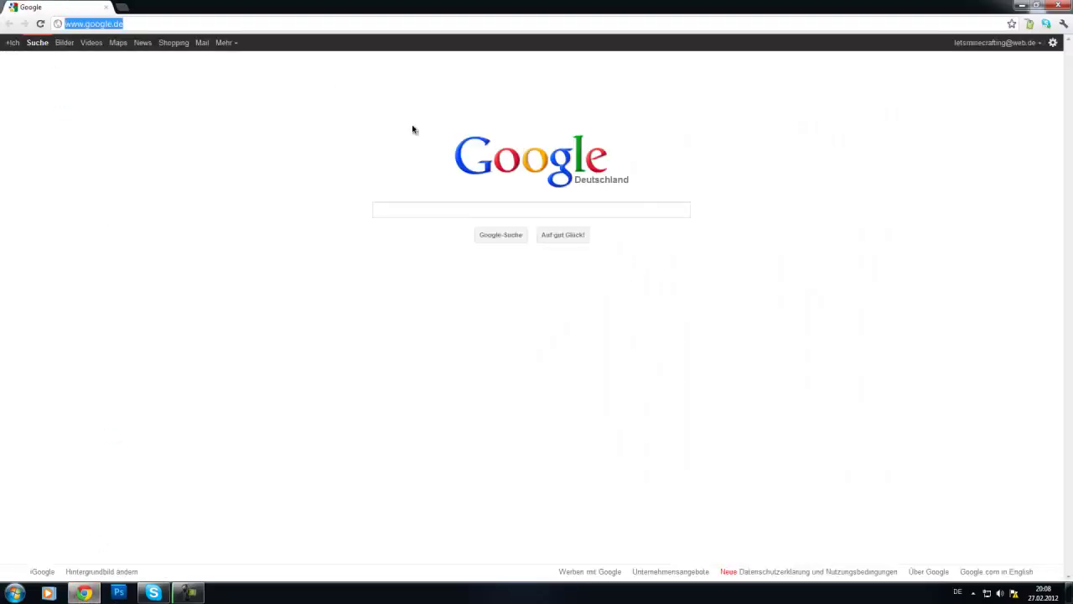
Step: Download Terraria_Server.exe from the tdsm.org URL, show it in Downloads, and minimize Chrome
type("tdsm.org/index.php/board.10.0html")
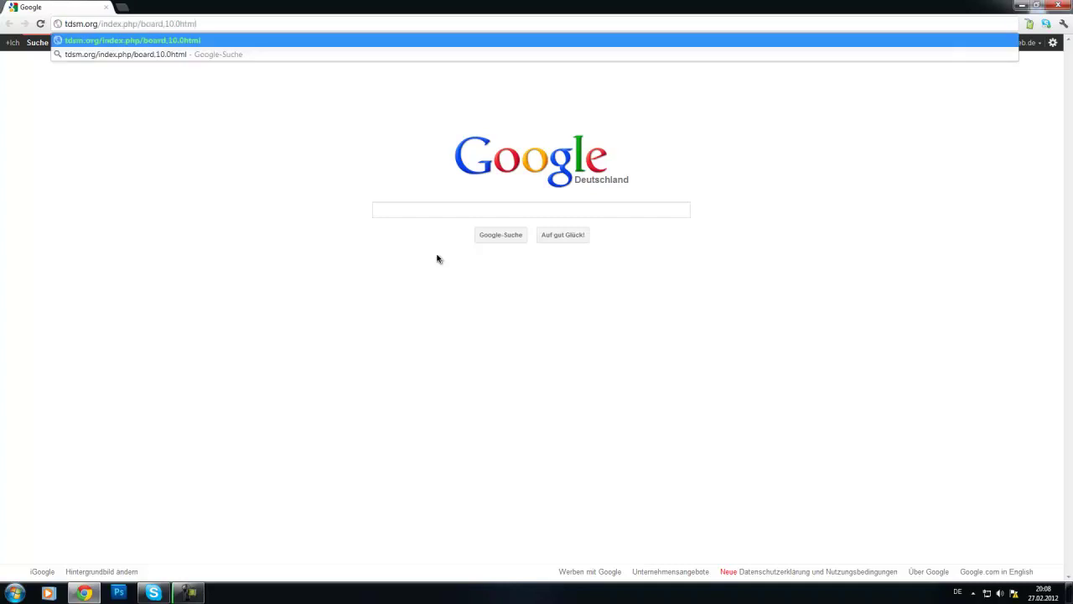
key("Return")
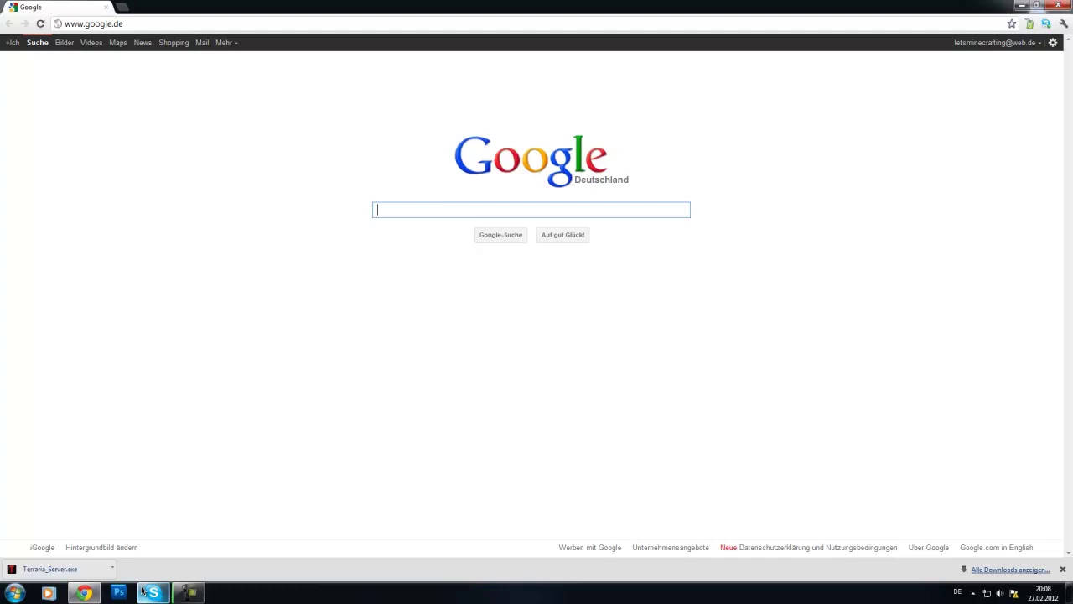
left_click(114, 574)
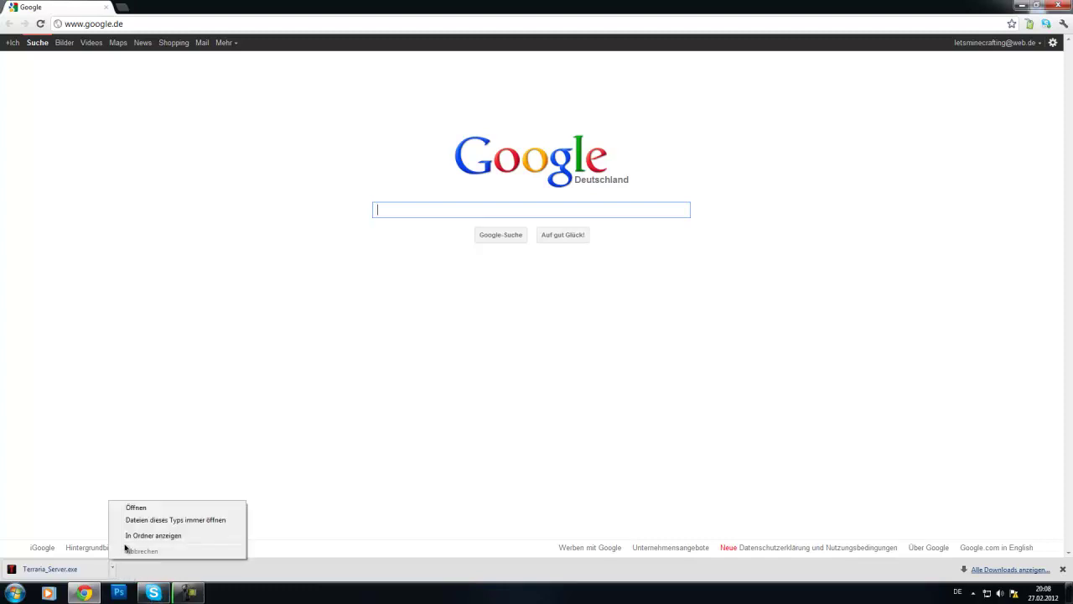
left_click(125, 537)
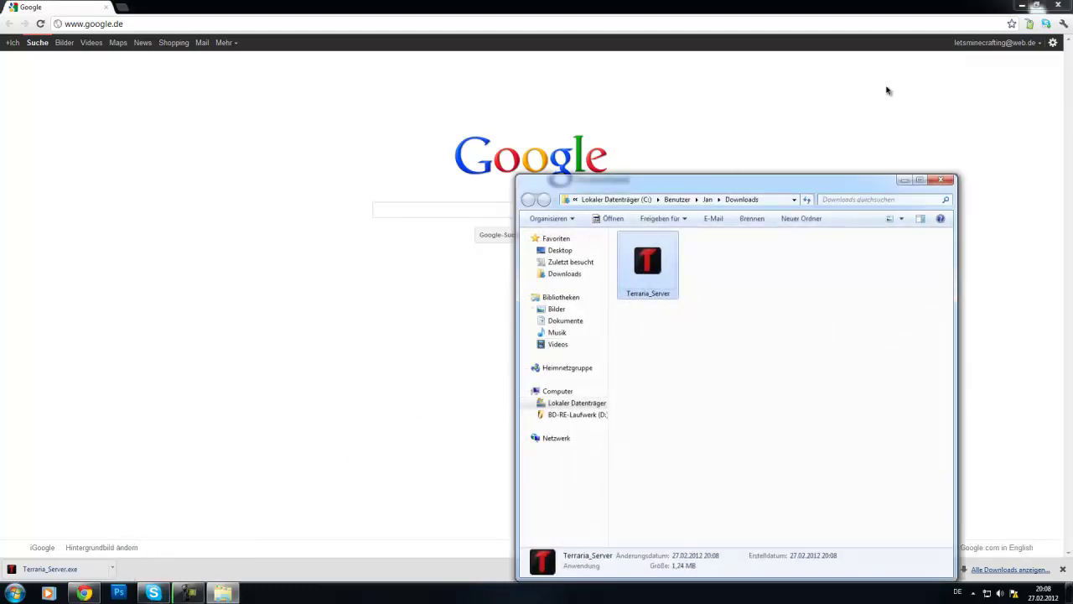
left_click(1022, 5)
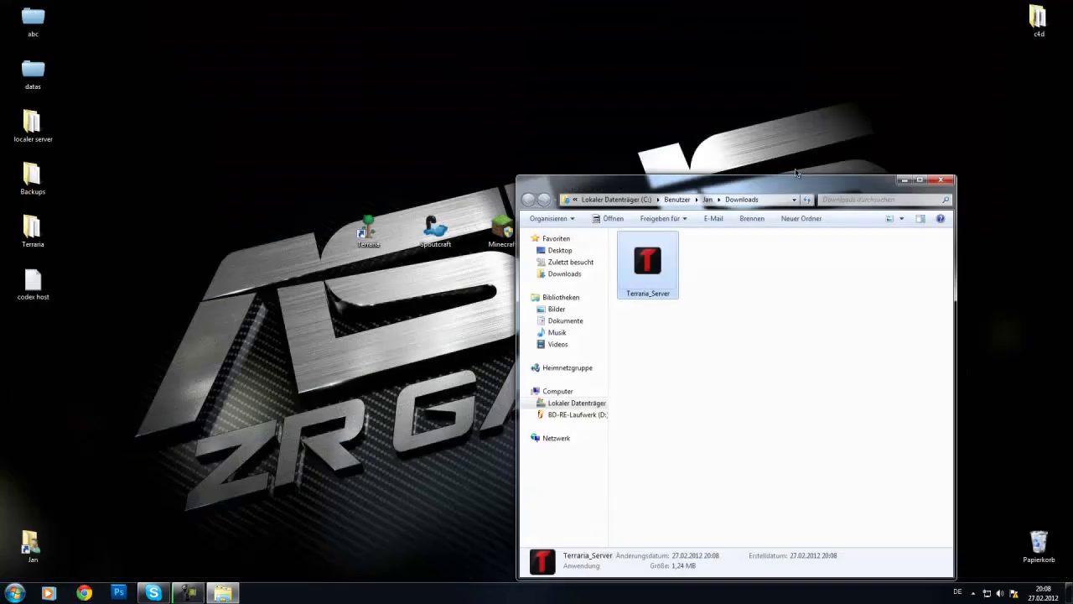
Step: Move Terraria_Server.exe from Downloads onto the desktop and close the Downloads window
left_click_drag(794, 186, 886, 252)
left_click_drag(750, 336, 692, 117)
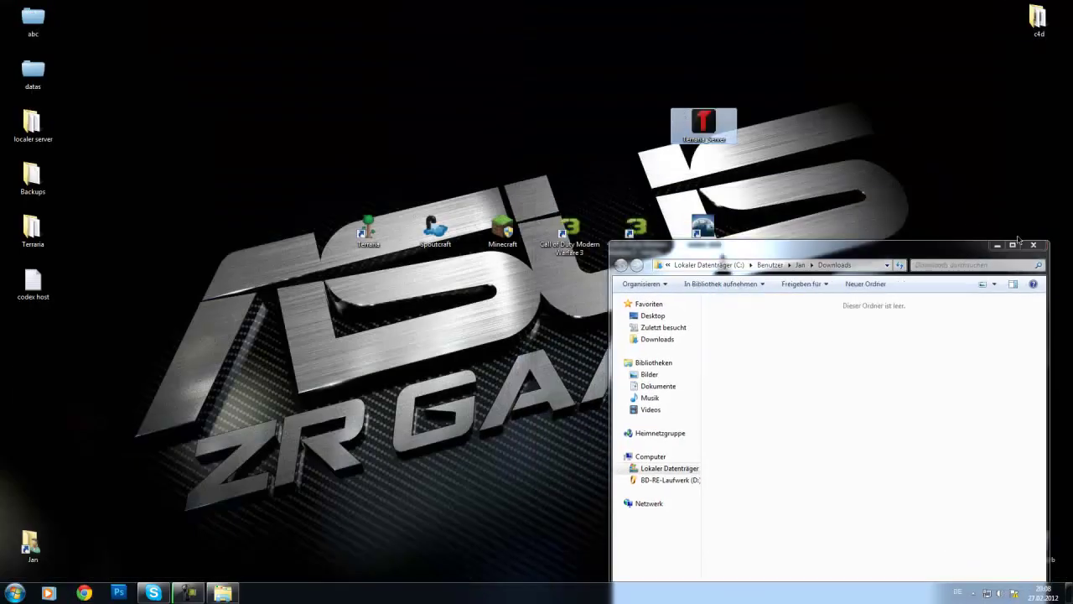
left_click(1034, 246)
Step: Create a new desktop folder named 'Terraria Server'
right_click(317, 118)
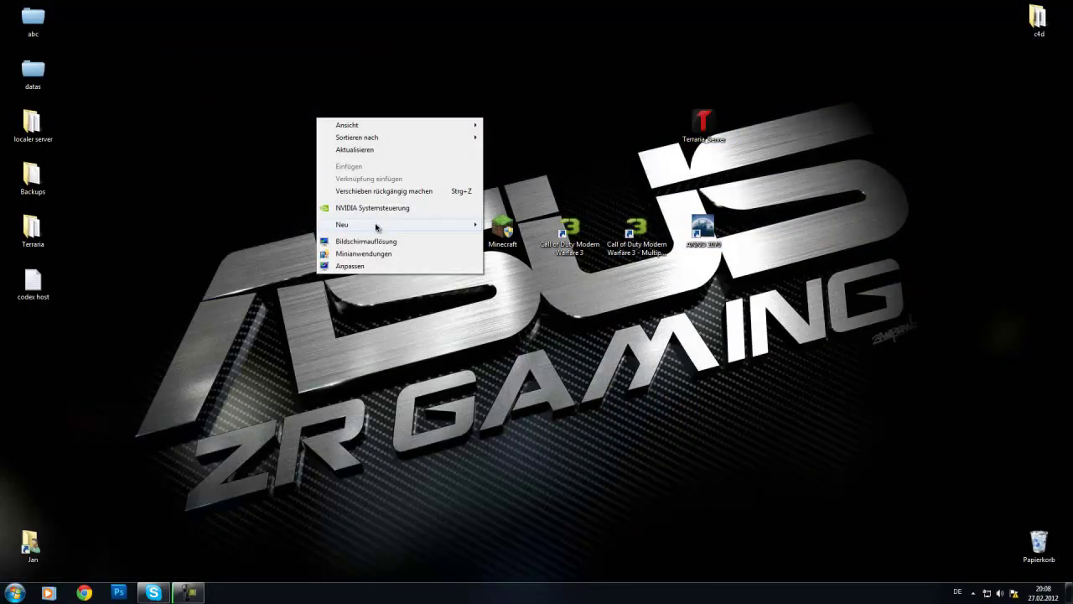
mouse_move(376, 228)
left_click(258, 229)
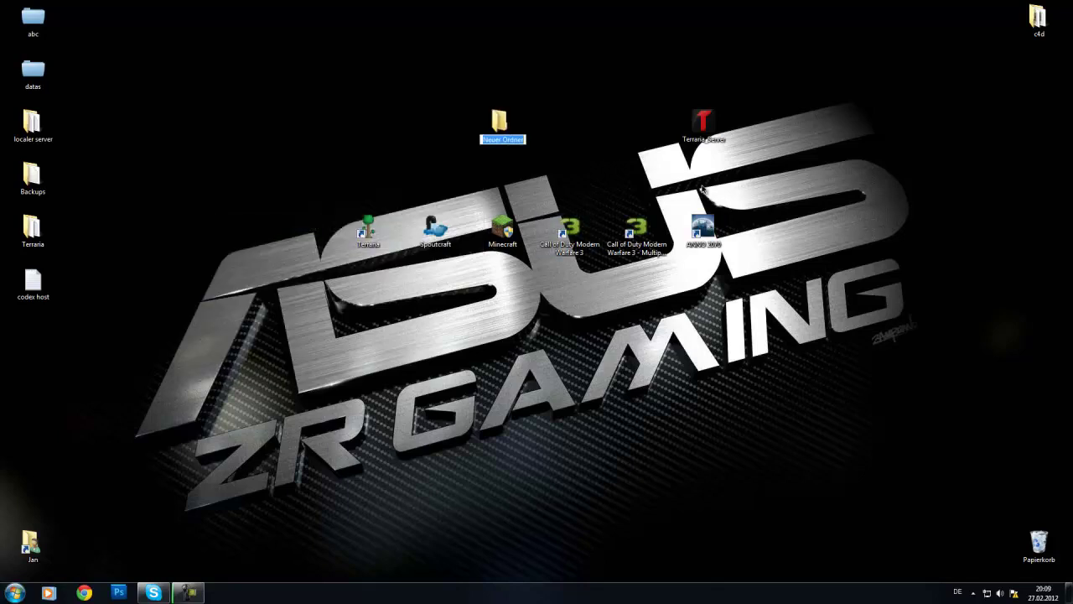
type("Terraria Server")
key("Return")
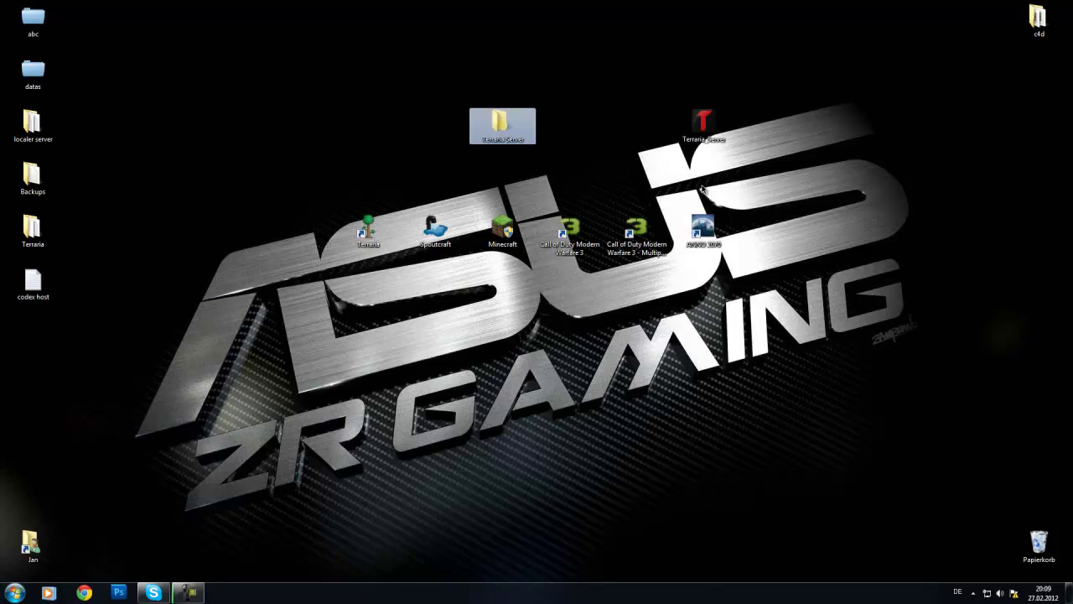
Step: Move Terraria_Server.exe into the Terraria Server folder and launch it from there
left_click_drag(704, 126, 503, 125)
double_click(500, 124)
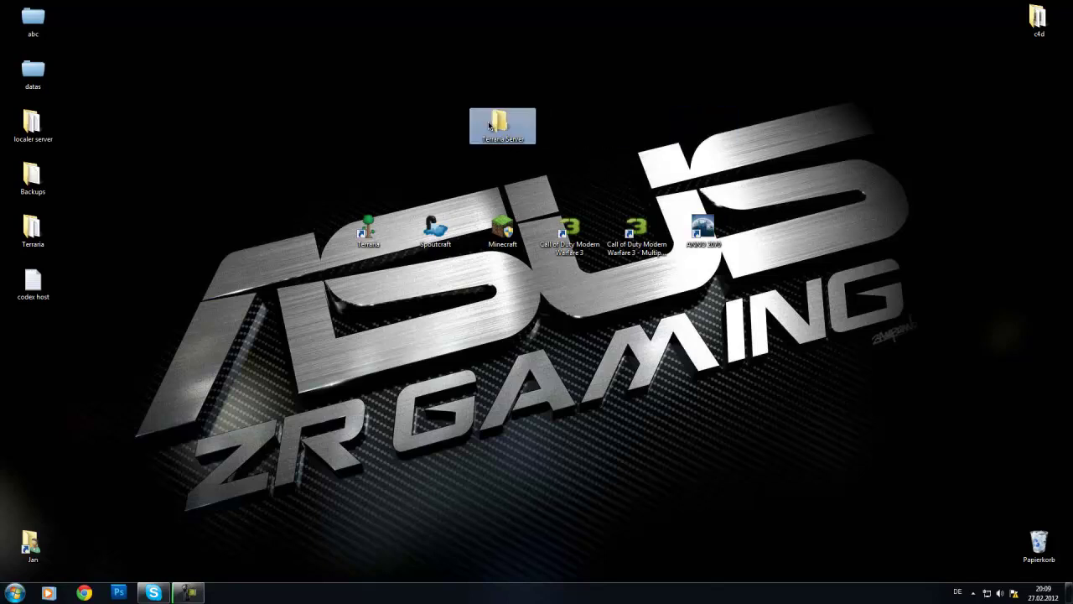
double_click(780, 251)
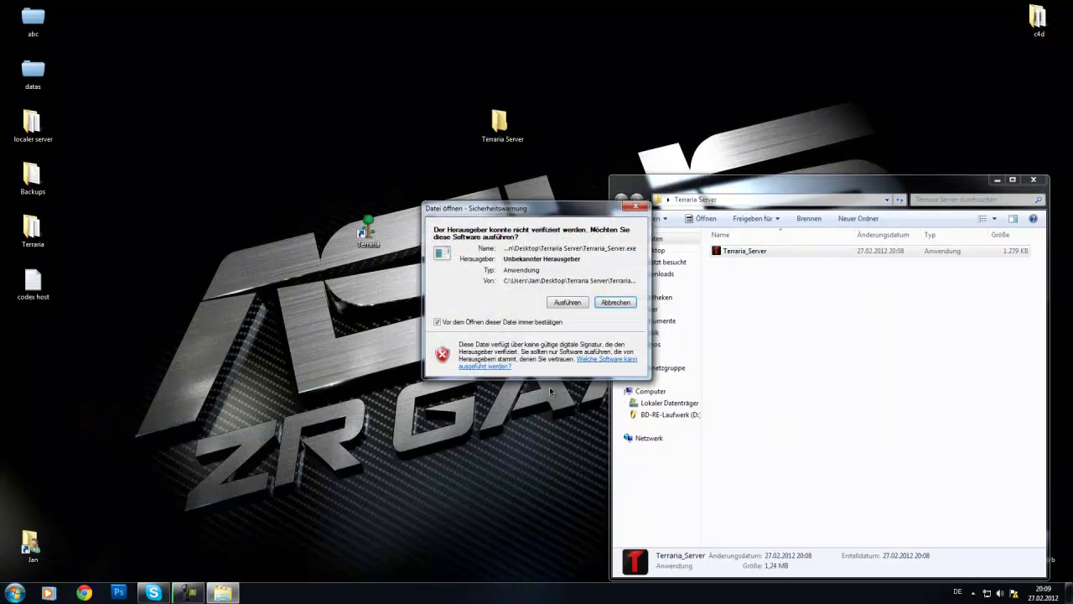
Step: Allow the unverified server to run, confirm the setup prompt, let it start, then close the console
left_click(562, 307)
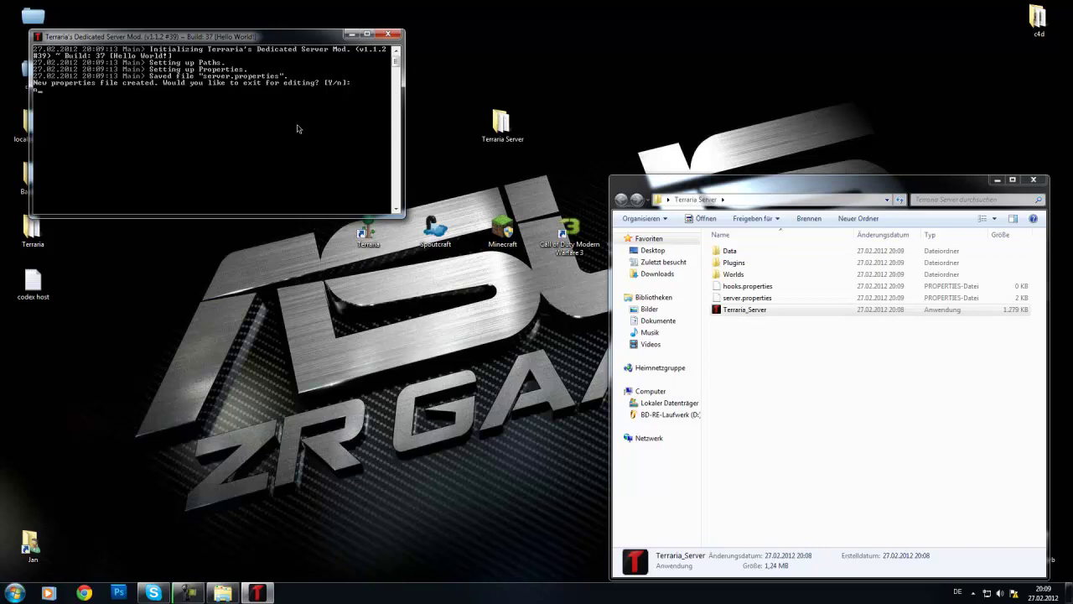
key("Return")
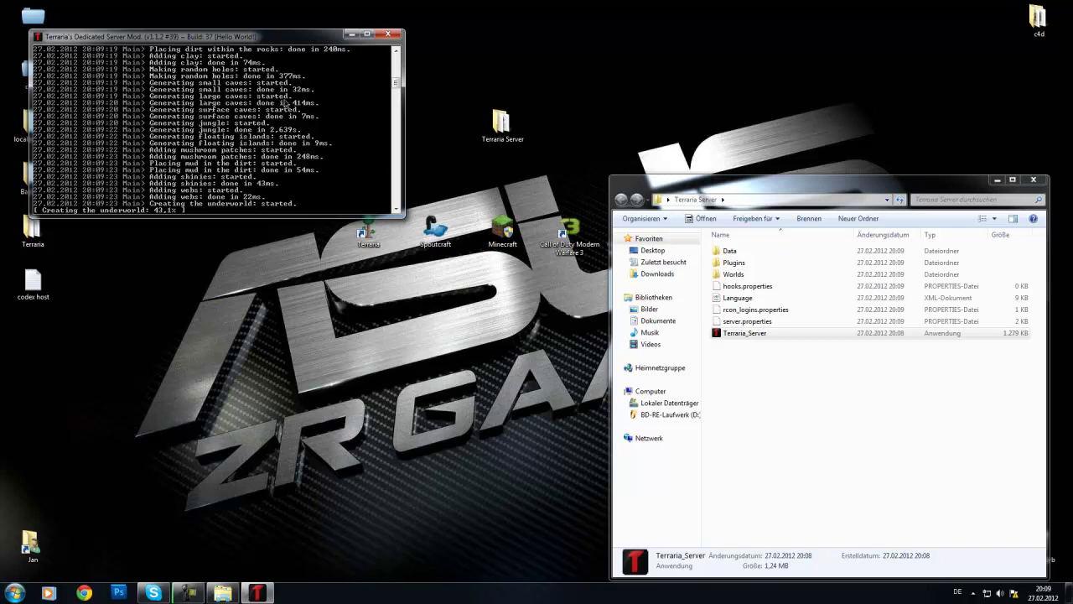
mouse_move(395, 83)
left_mouse_down()
mouse_move(397, 74)
mouse_move(400, 89)
left_mouse_up()
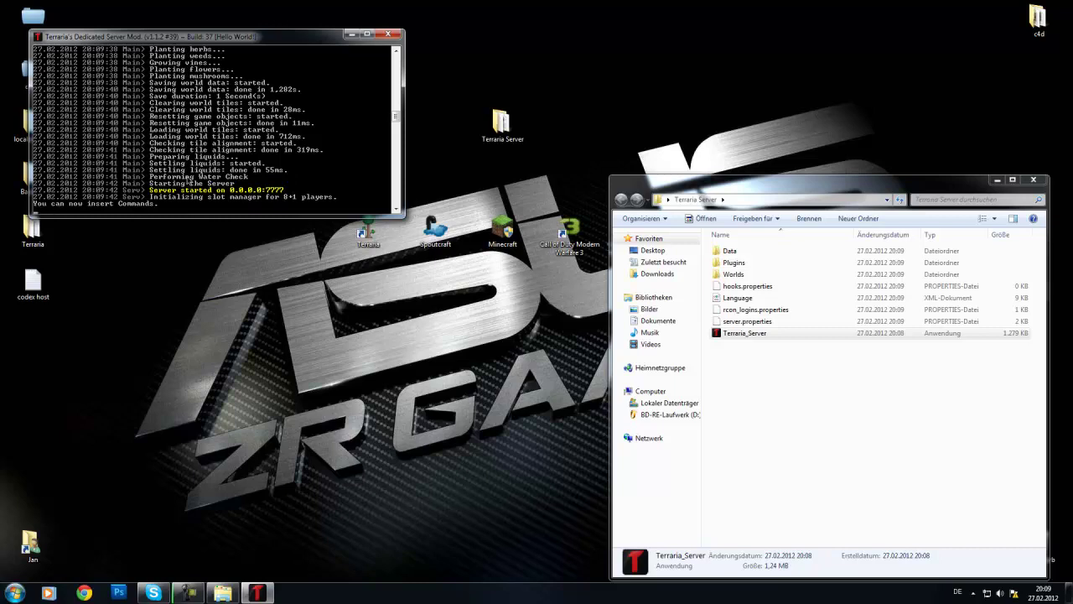
left_click(766, 439)
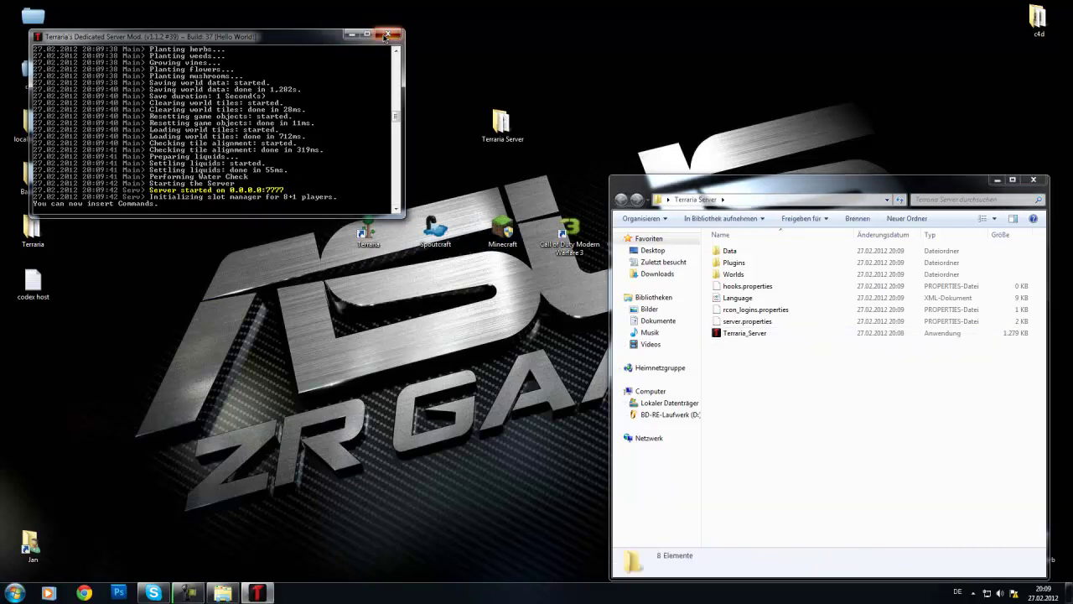
left_click(385, 37)
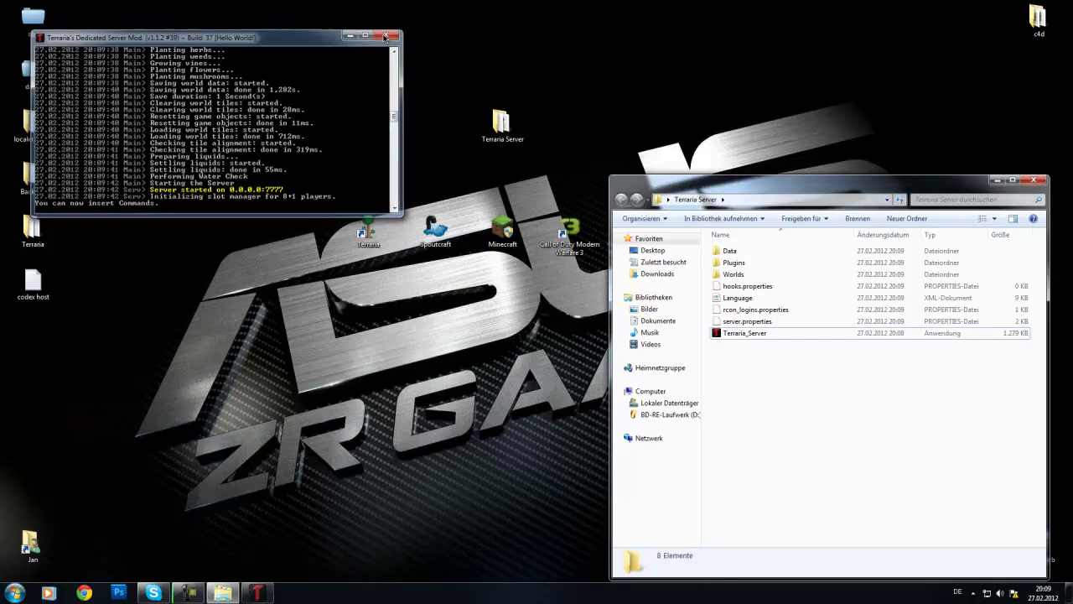
Step: Open server.properties in Notepad++, change port 7777 to 25565, and save
right_click(746, 321)
left_click(677, 356)
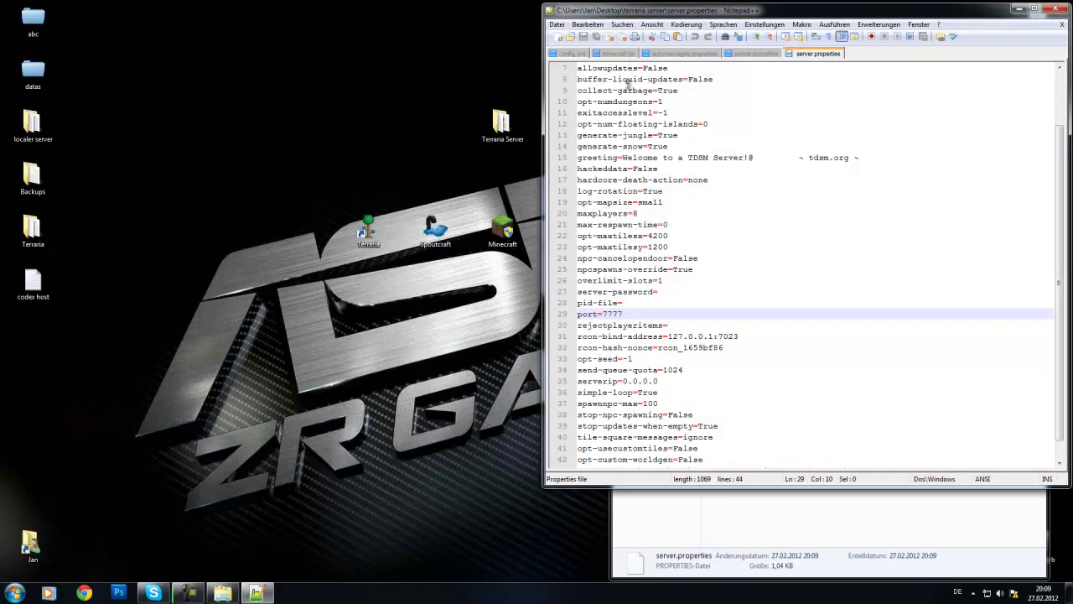
double_click(631, 313)
type("25565")
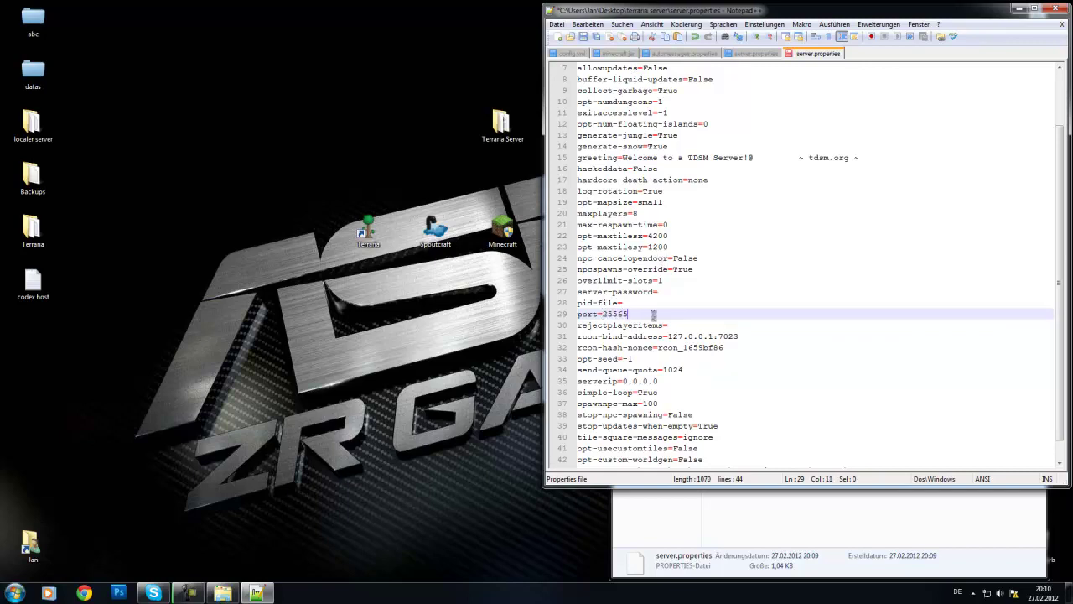
left_click(583, 37)
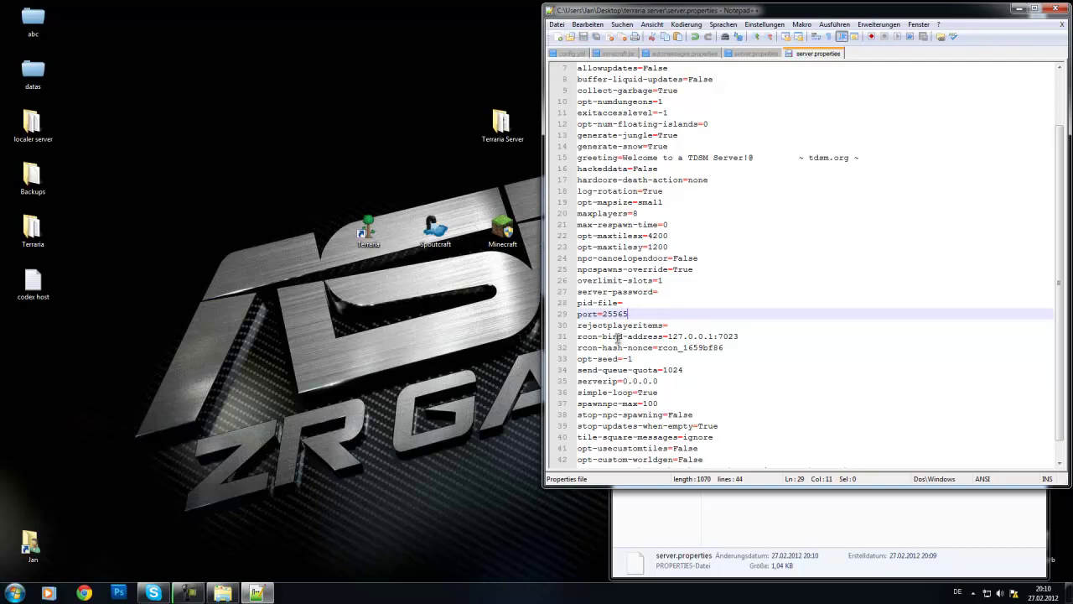
Step: Inspect the pid-file setting in server.properties and reveal the hidden tray icons
left_click(646, 305)
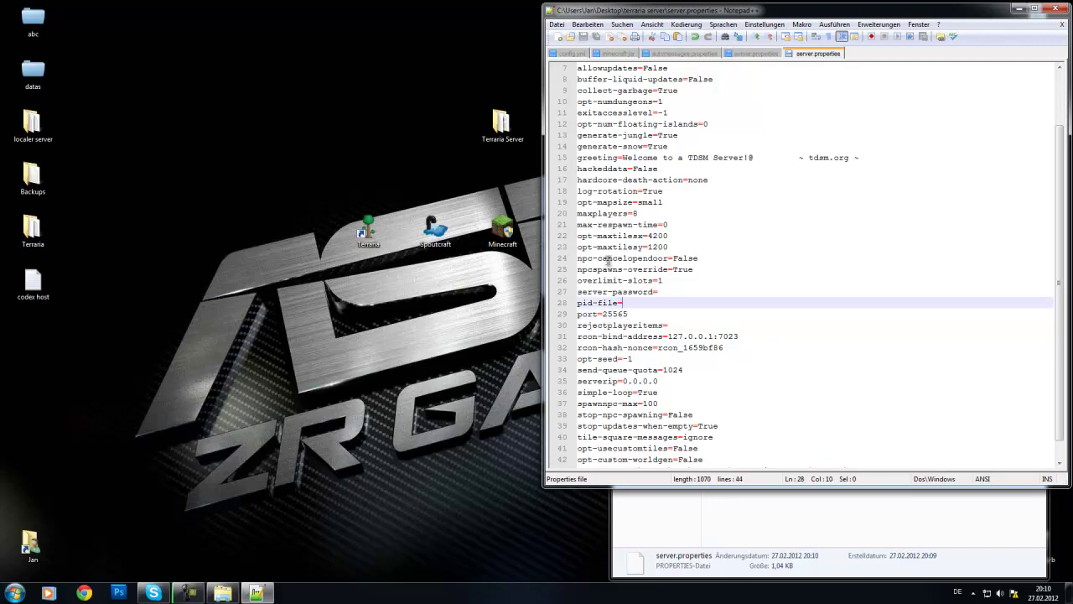
left_click_drag(624, 303, 579, 300)
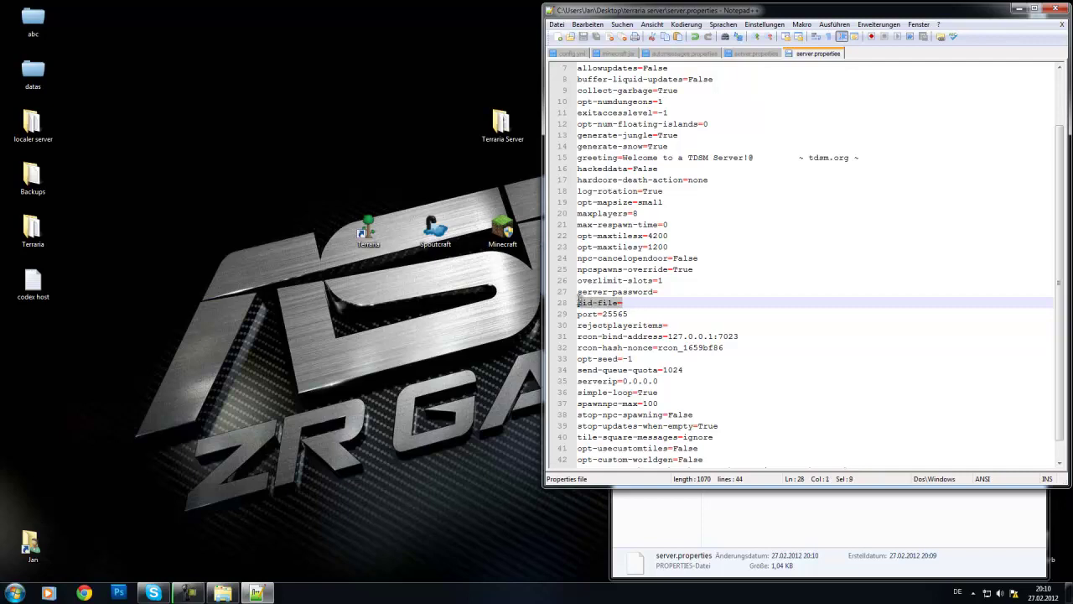
scroll(710, 196, "up", 2)
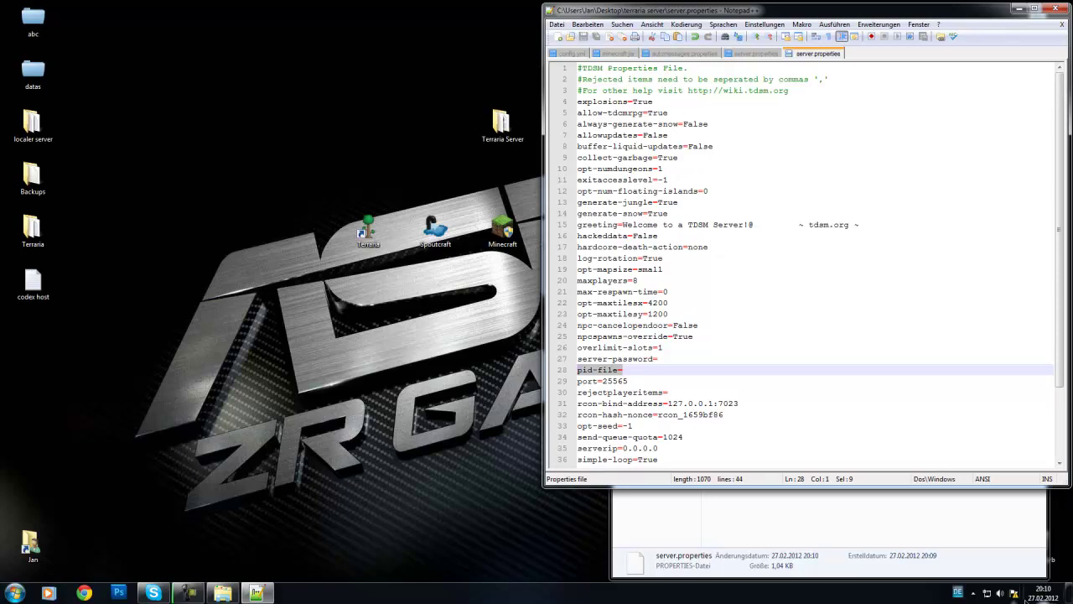
left_click(642, 384)
left_click(973, 593)
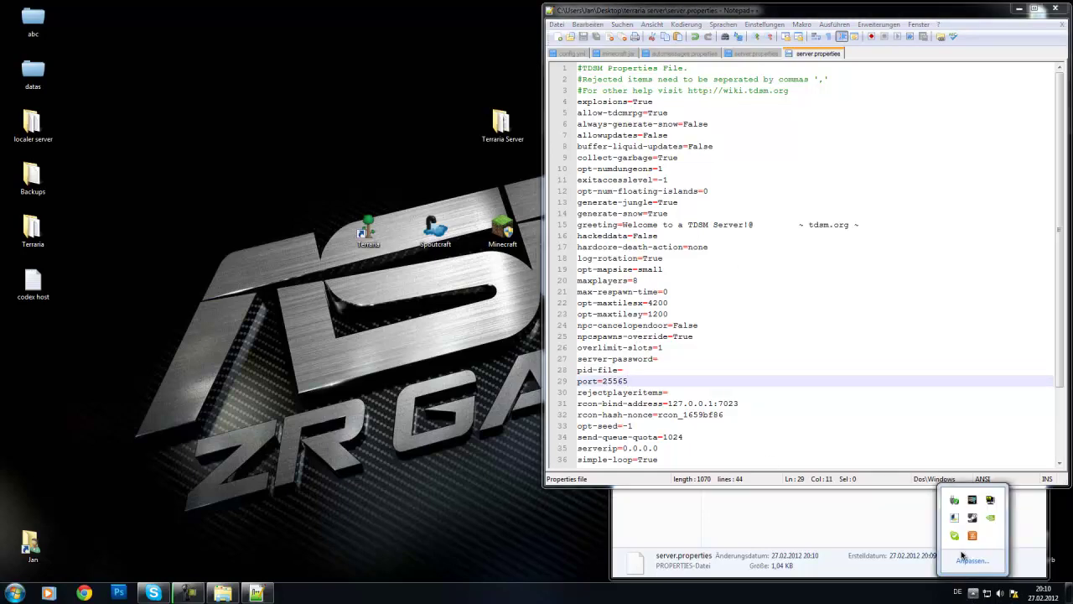
Step: Start LogMeIn Hamachi from Start search, check its address menu, and hide it to the tray
left_click(12, 591)
type("hamach")
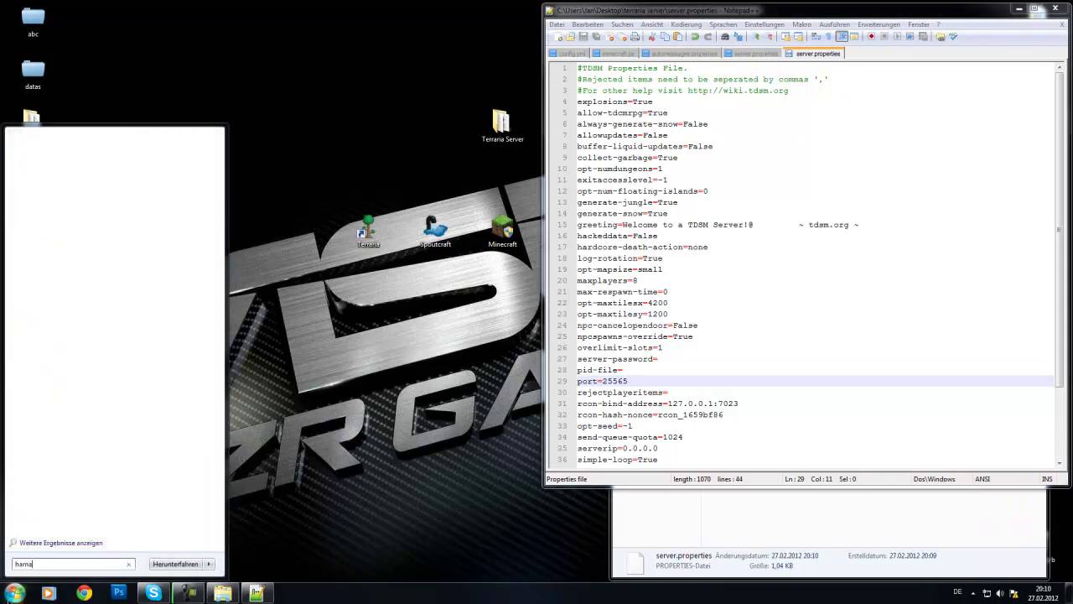
key("Return")
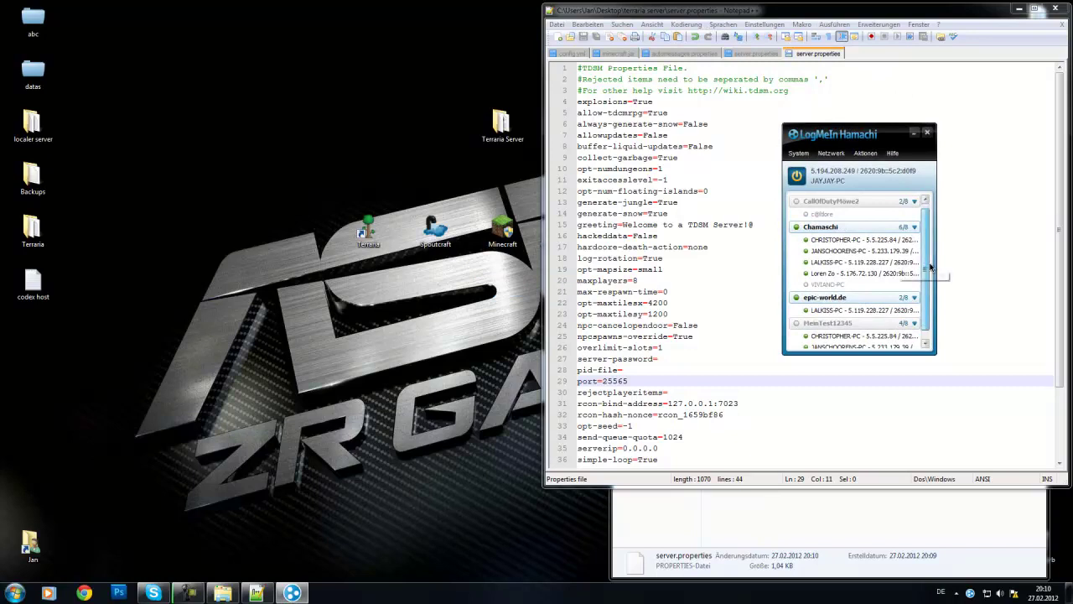
scroll(906, 282, "down", 1)
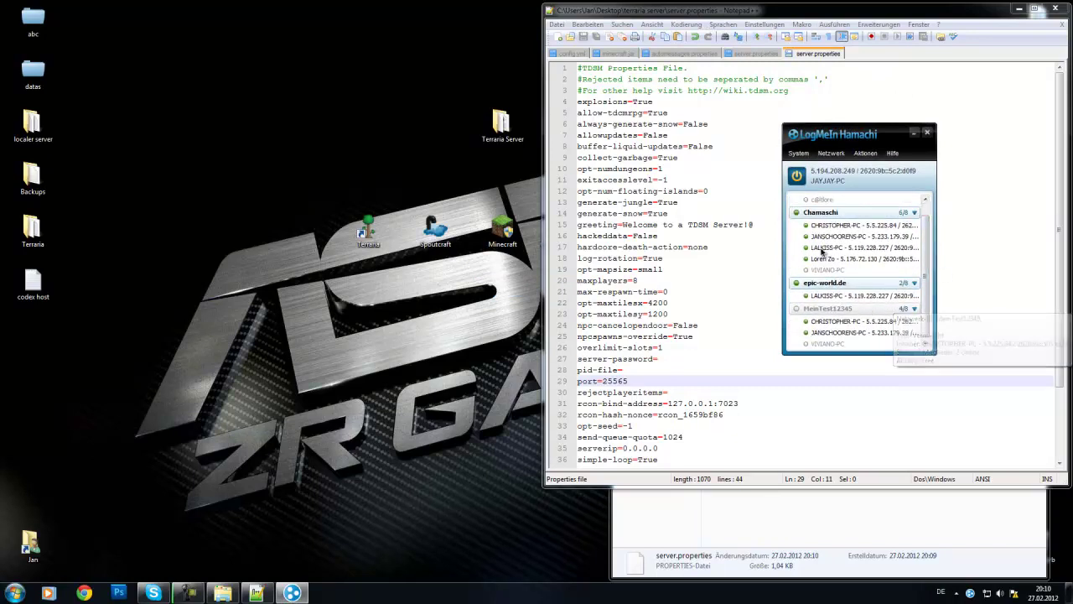
left_click(834, 179)
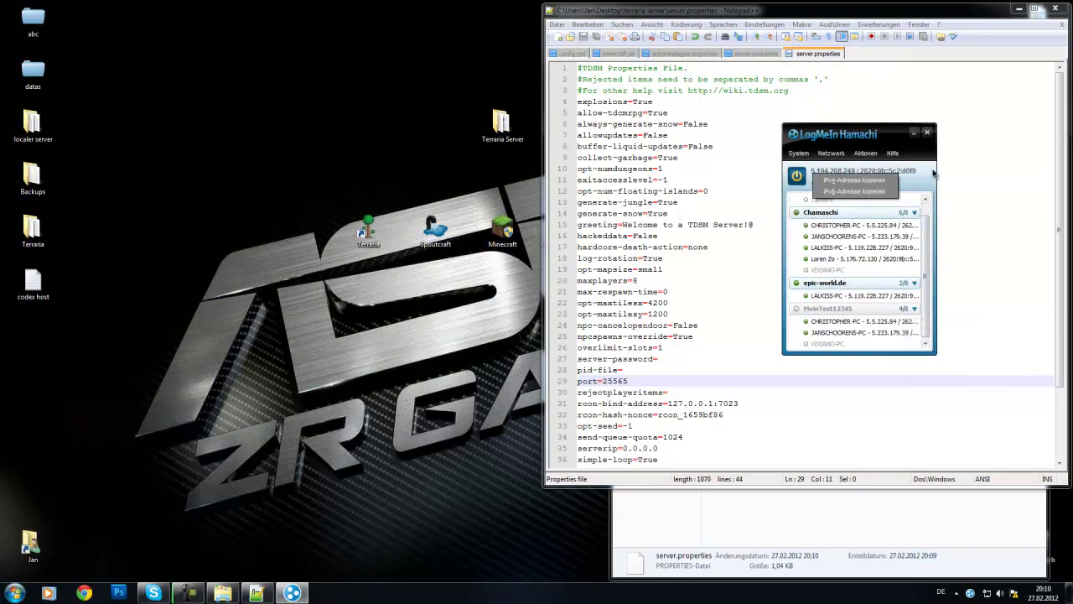
left_click(931, 184)
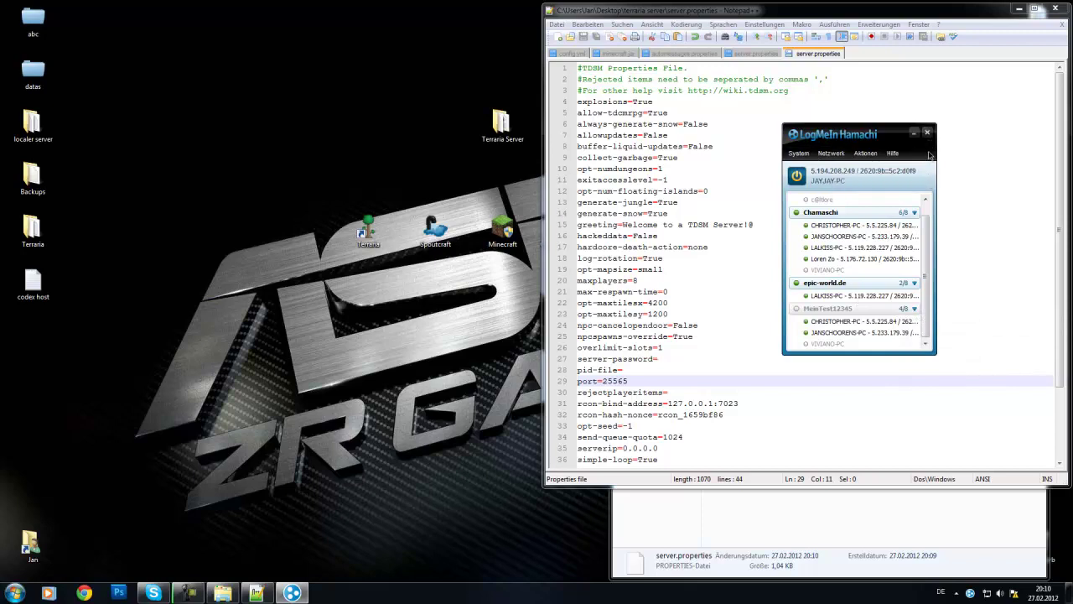
left_click(928, 134)
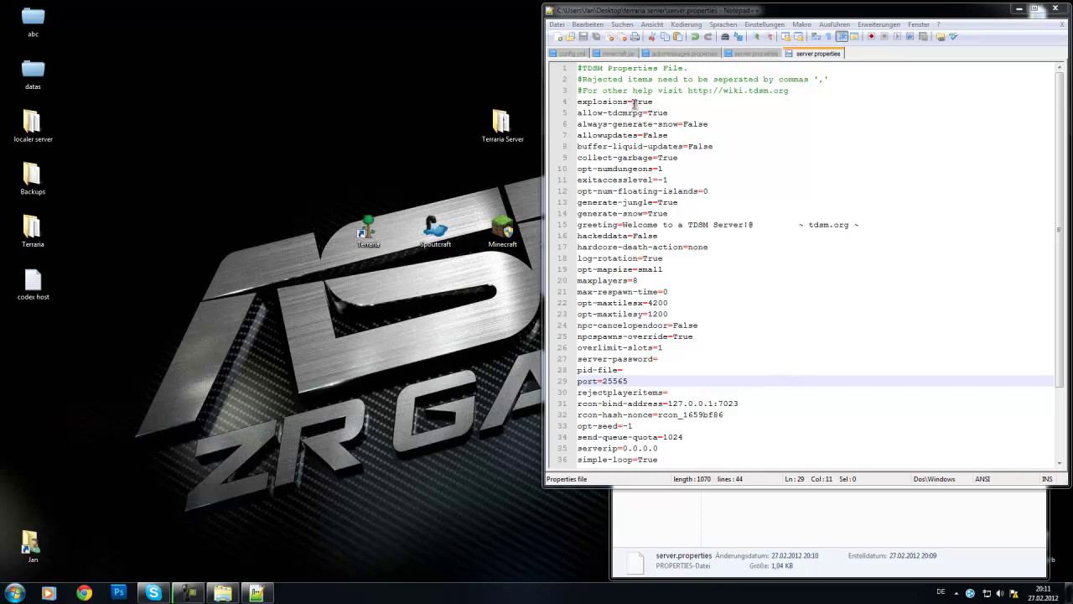
Step: Review the explosions, allow-tdcmrpg and always-generate-snow values in server.properties
double_click(646, 102)
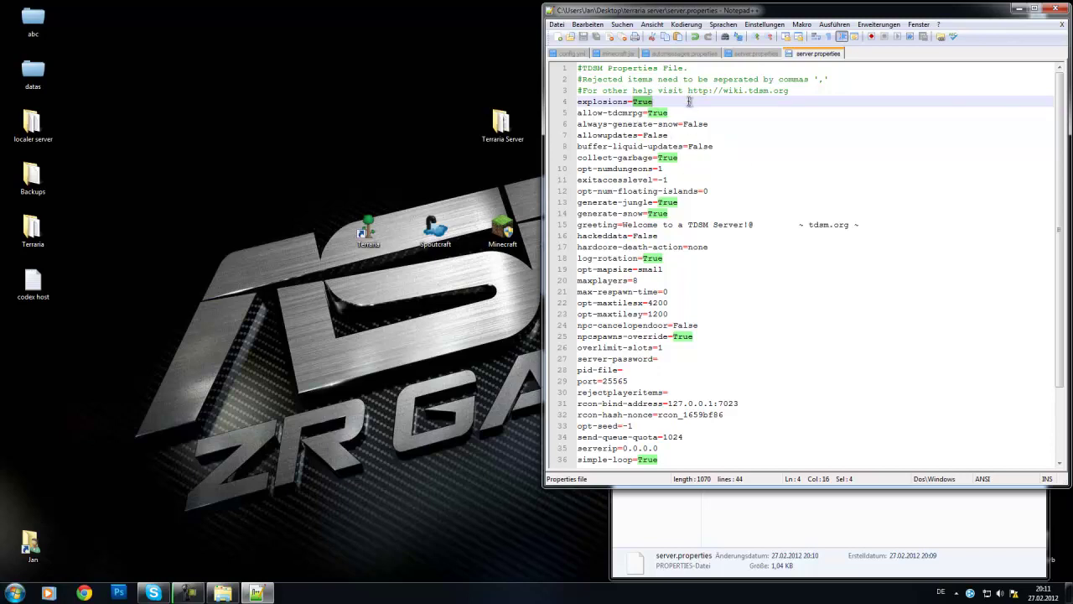
left_click(615, 113)
left_click_drag(613, 112, 623, 112)
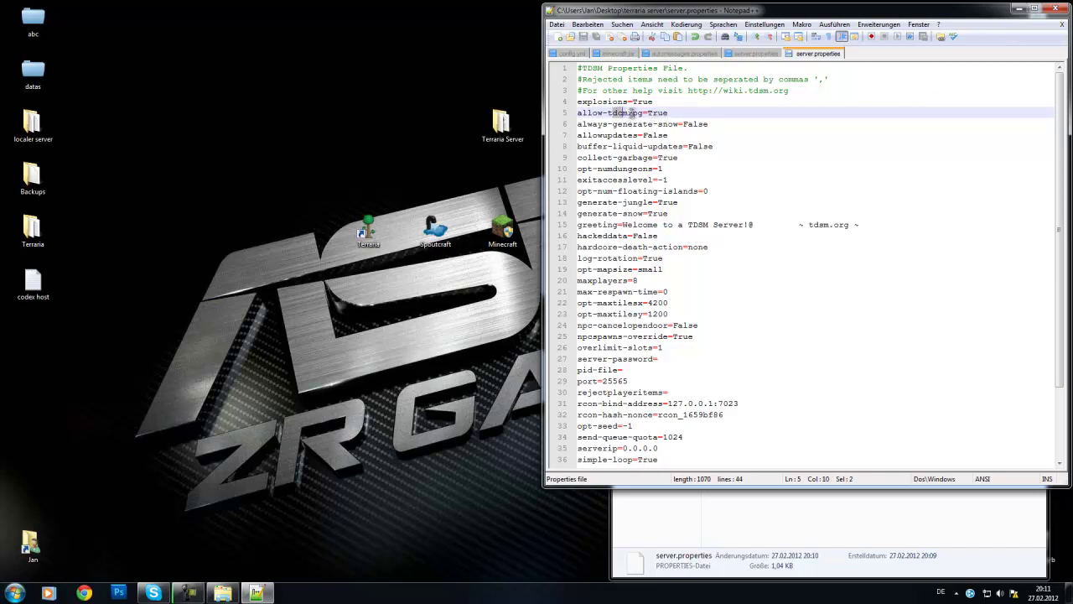
left_click(672, 113)
left_click_drag(681, 113, 649, 112)
left_click(693, 112)
left_click_drag(685, 125, 693, 124)
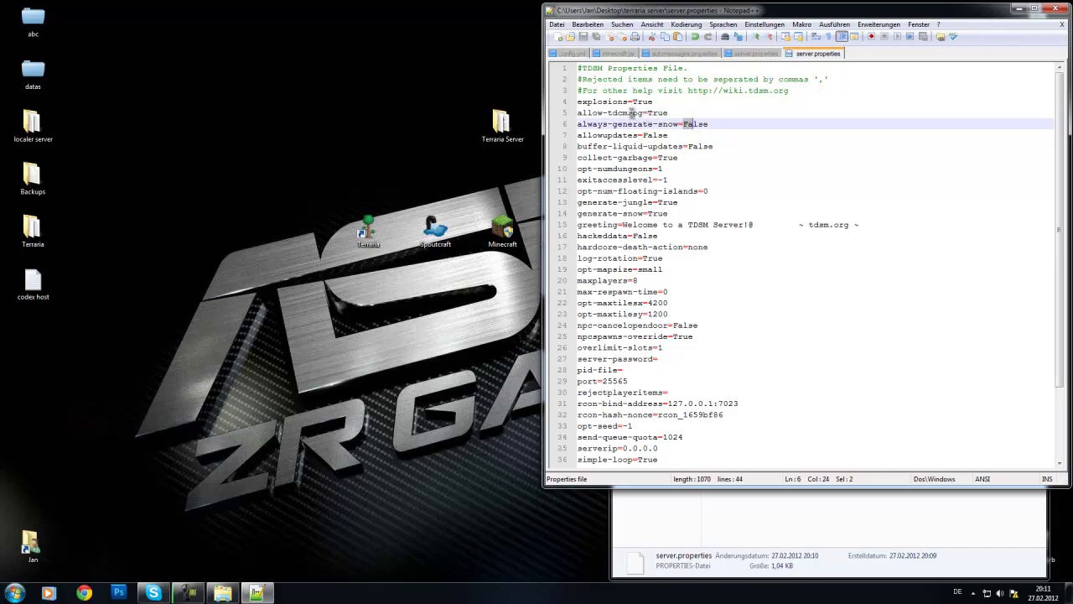
left_click_drag(632, 113, 638, 112)
double_click(643, 112)
left_click(607, 113)
left_click_drag(628, 113, 639, 112)
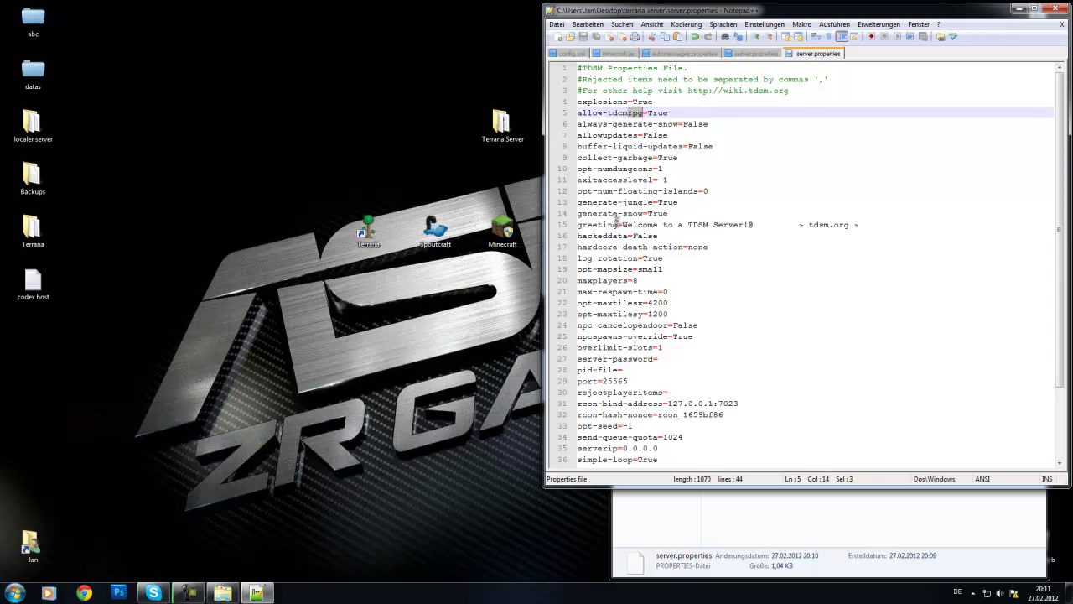
left_click(712, 123)
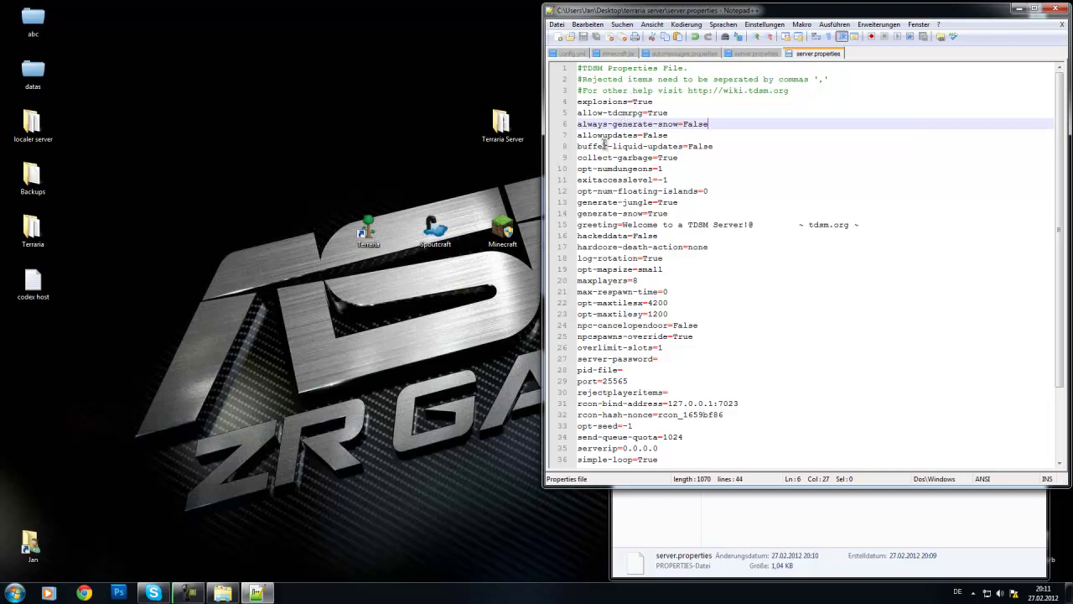
Step: Change allowupdates from False to true and move the editor left beside the Terraria Server folder
left_click_drag(686, 136, 645, 139)
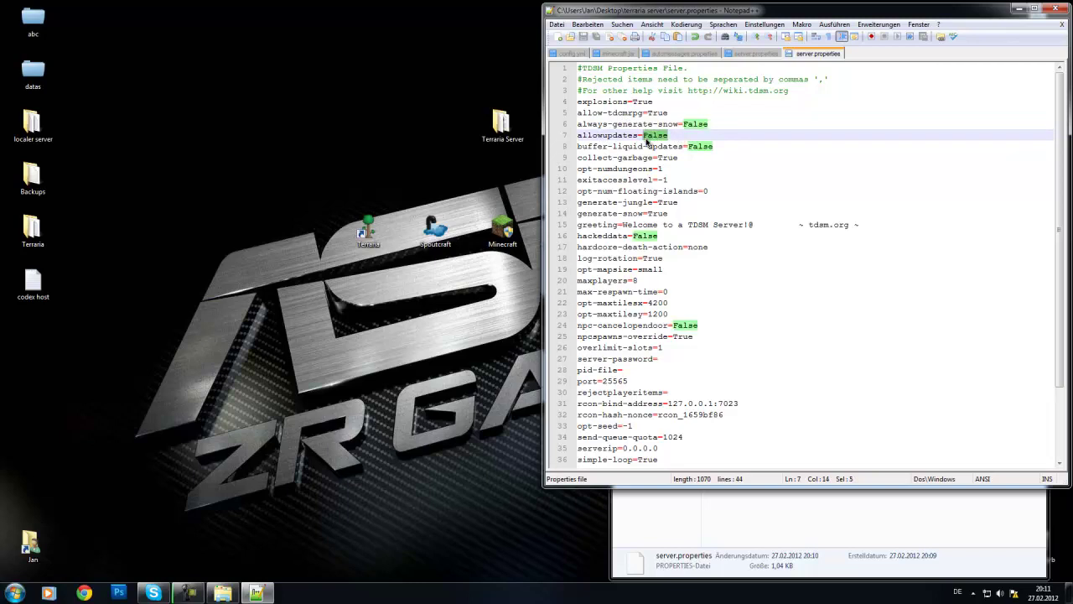
type("tru")
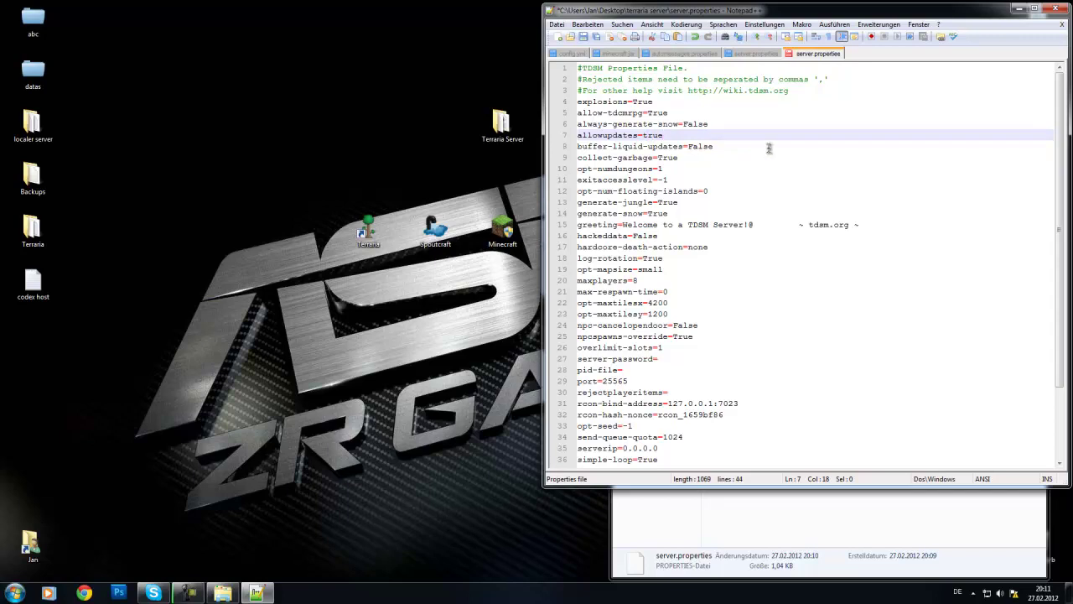
left_click_drag(658, 15, 276, 50)
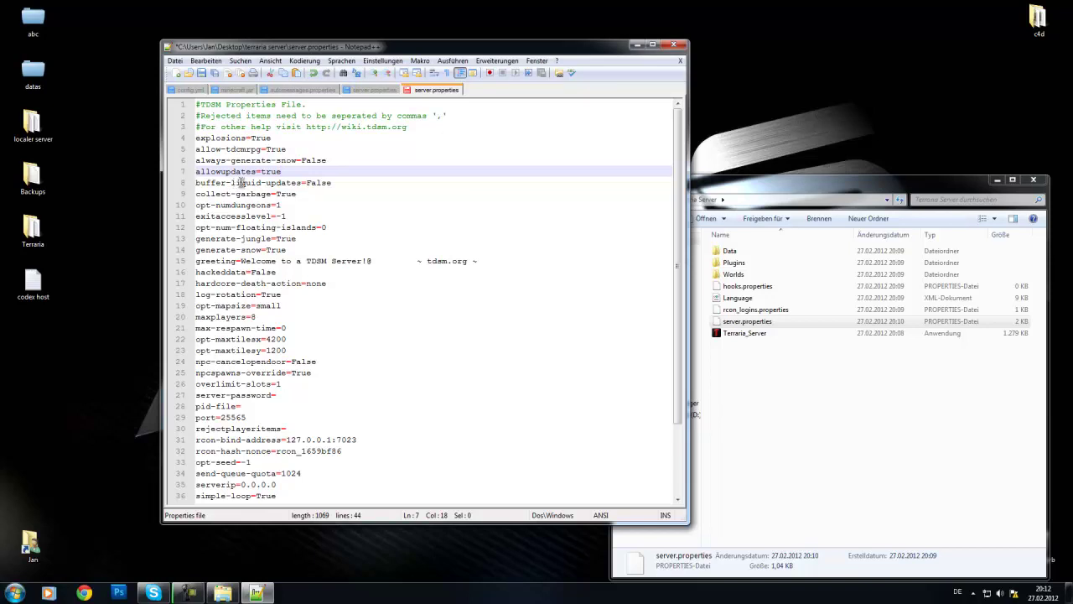
left_click_drag(337, 184, 308, 185)
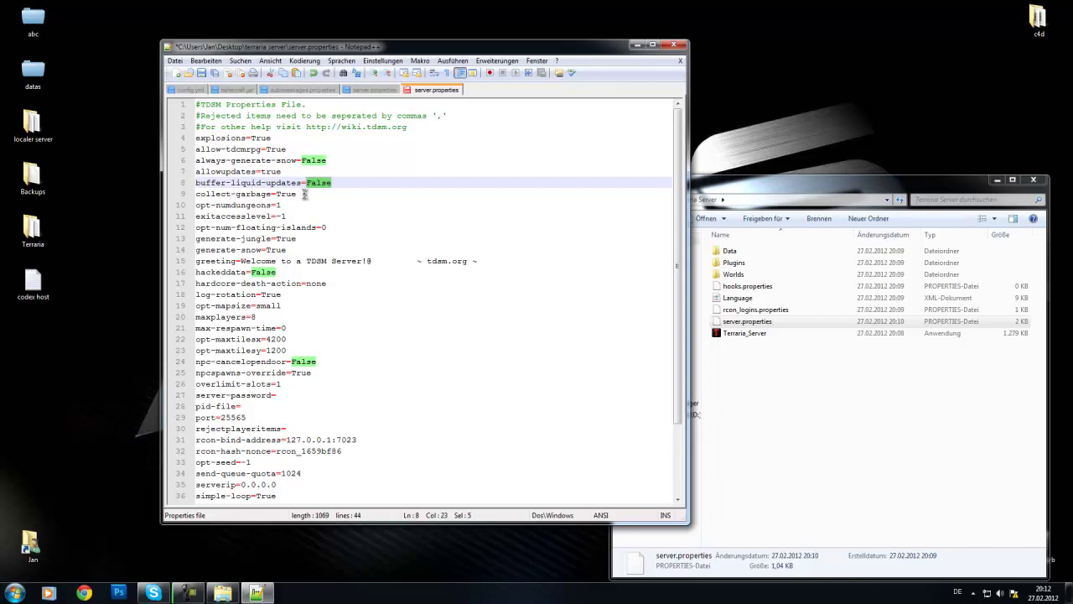
left_click(305, 194)
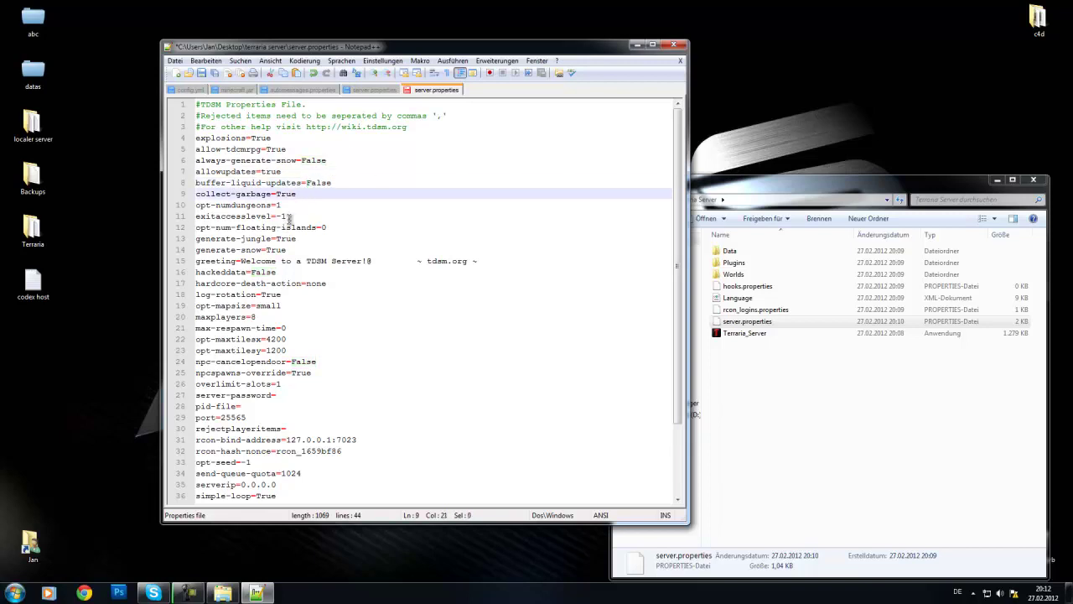
left_click_drag(476, 55, 379, 59)
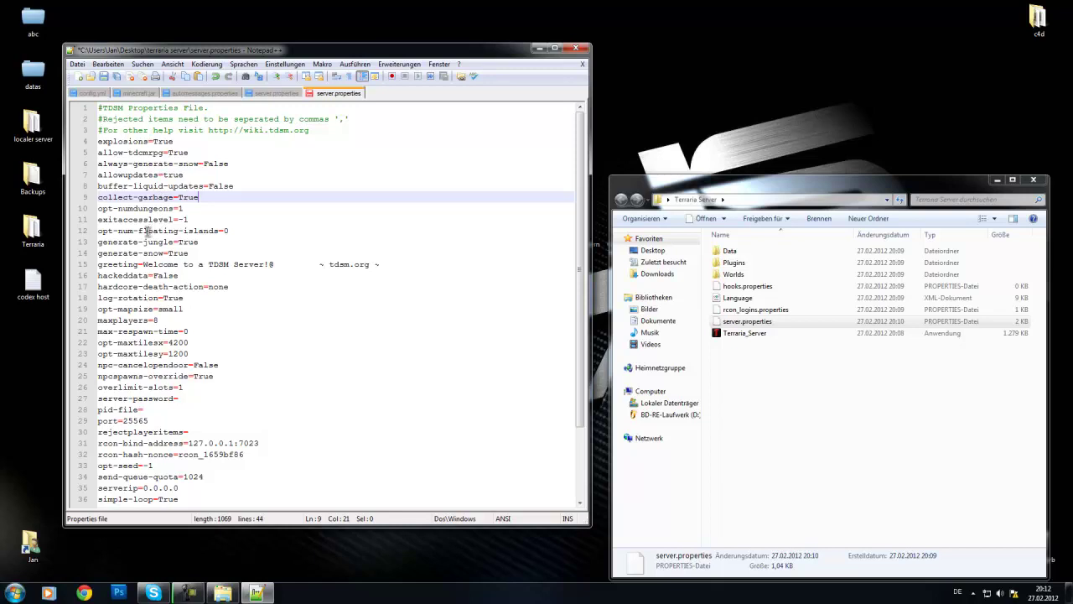
Step: Look over opt-numdungeons, exitaccesslevel (-1), floating islands and generate-jungle settings
left_click(145, 210)
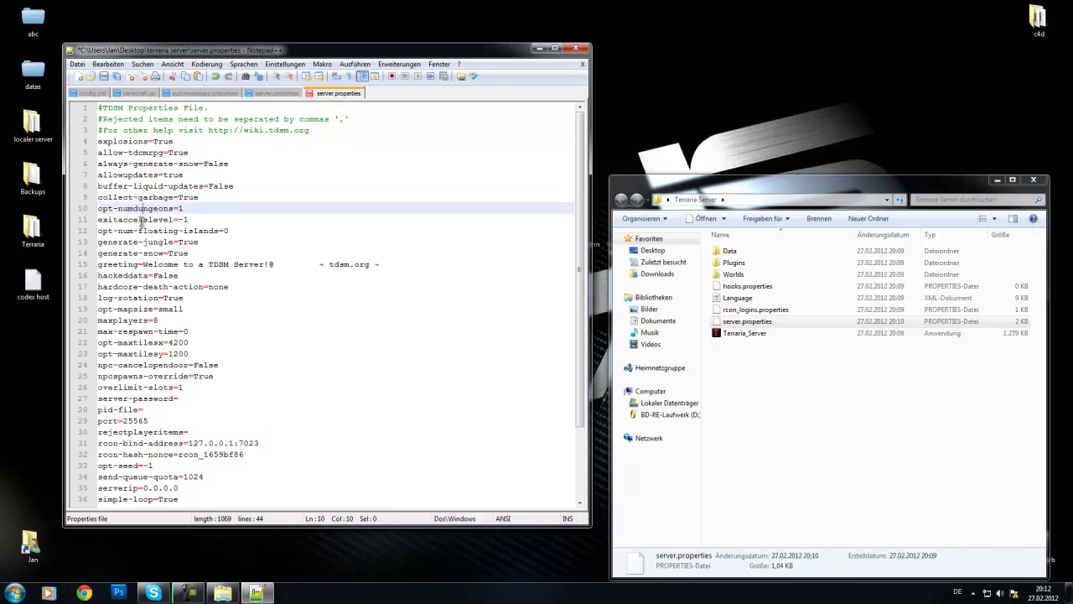
left_click(139, 220)
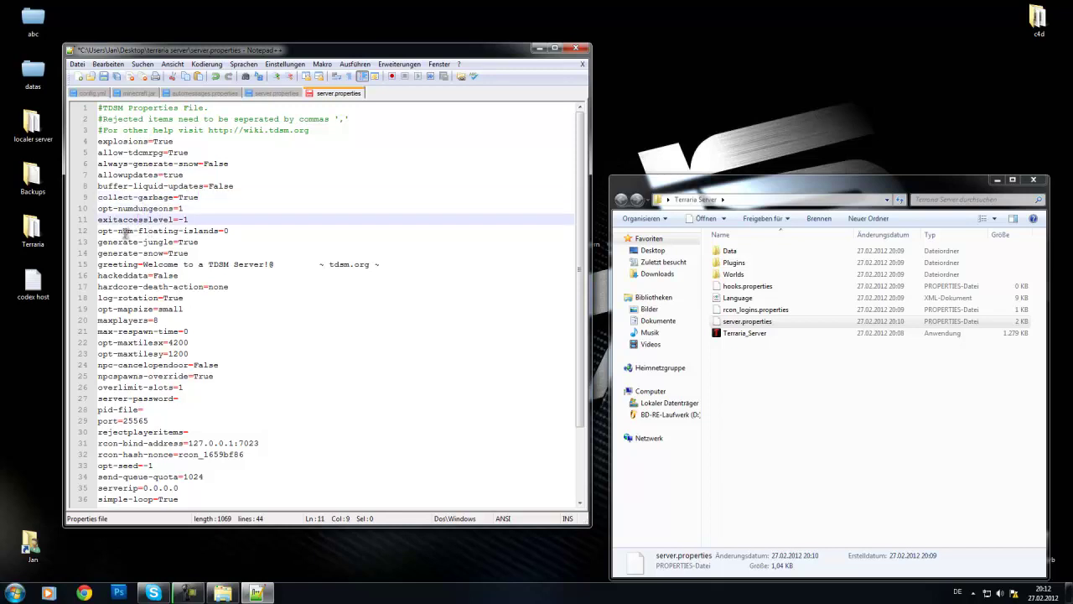
left_click(193, 220)
left_click_drag(193, 219, 186, 222)
left_click(191, 231)
left_click(211, 242)
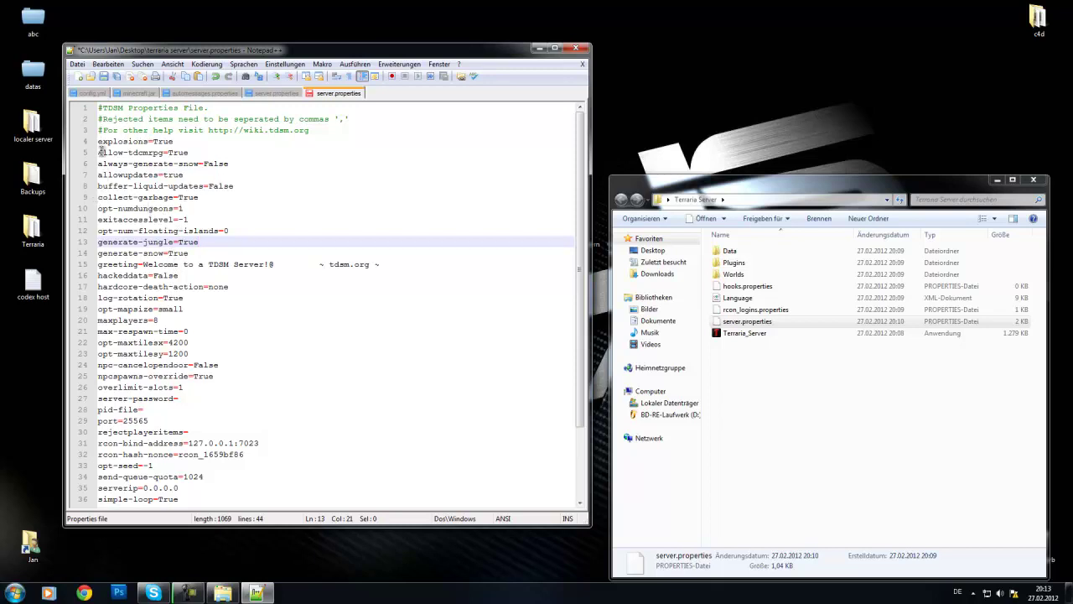
Step: Recheck allow-tdcmrpg, buffer-liquid-updates, generate-jungle and generate-snow values
left_click_drag(100, 152, 191, 164)
left_click(212, 186)
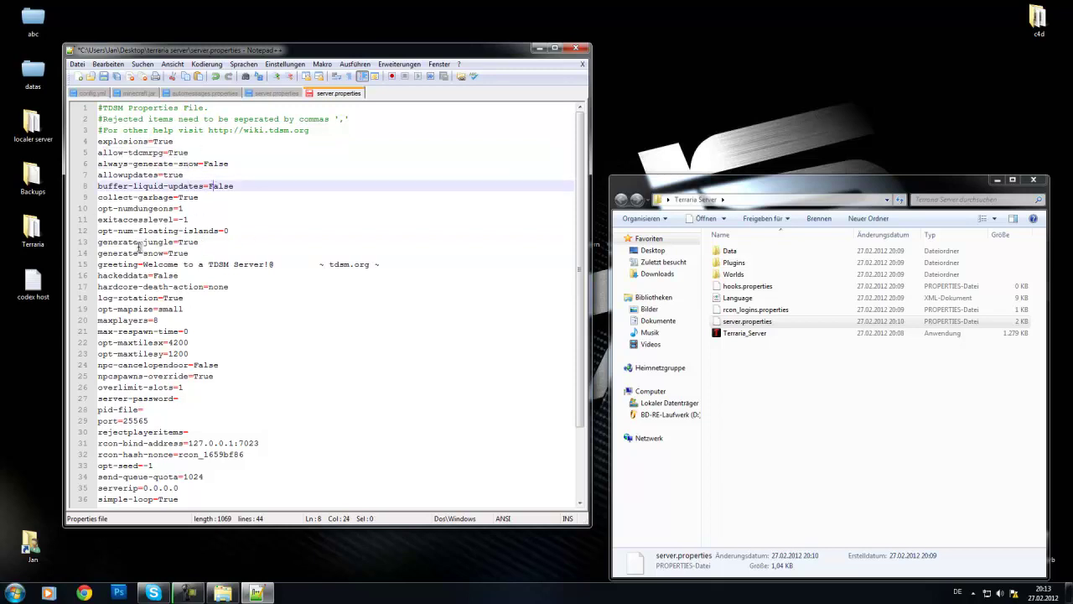
left_click(198, 242)
right_click(186, 243)
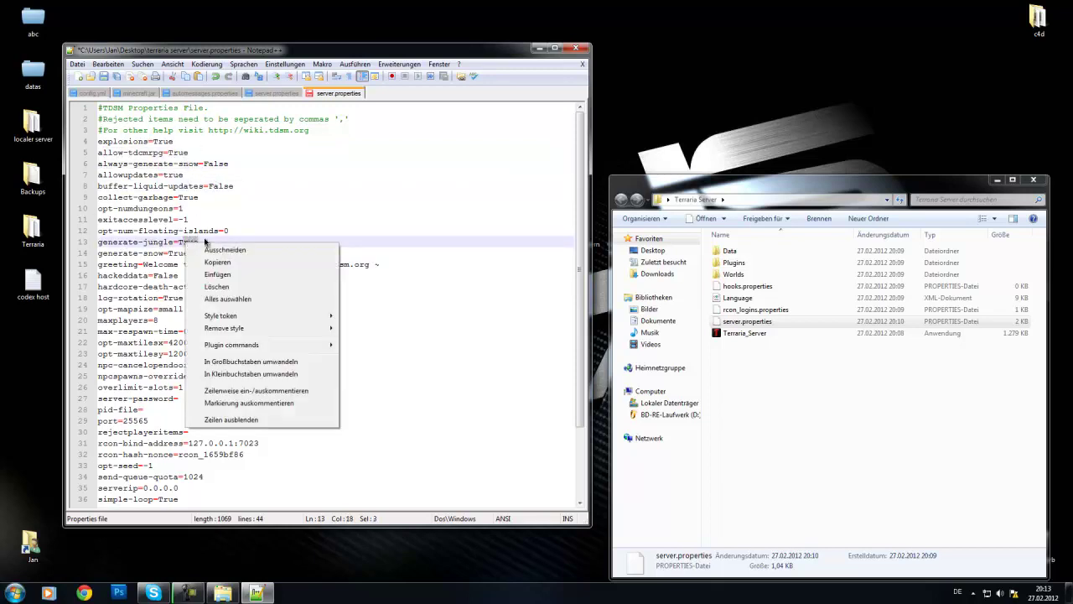
left_click(216, 242)
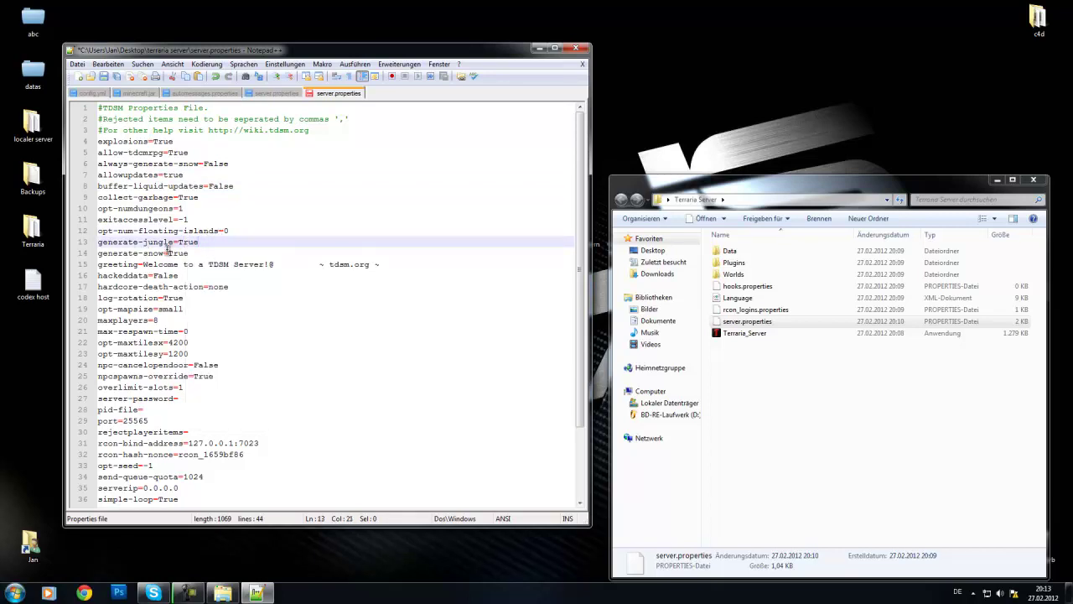
left_click(200, 252)
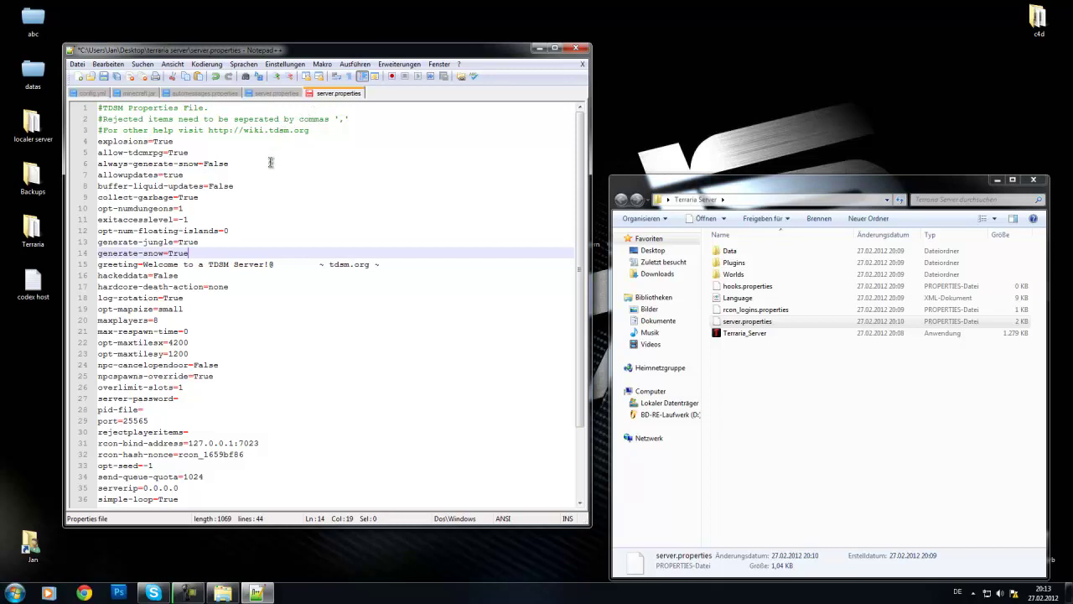
Step: Delete the old greeting text after greeting= so it can read 'Willkommen Youtube'
left_click_drag(208, 265, 264, 267)
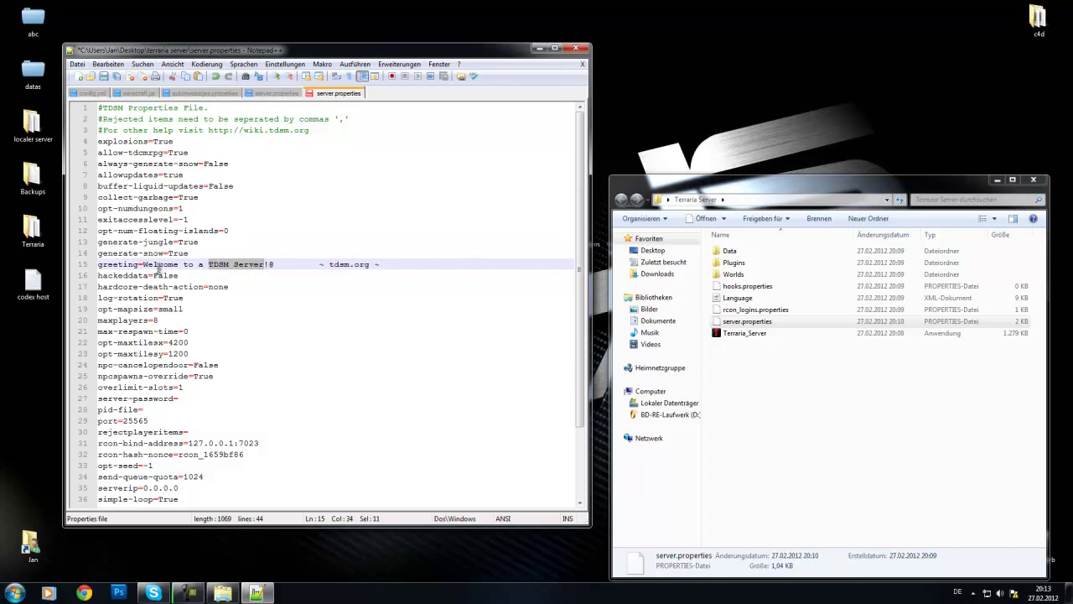
left_click_drag(148, 265, 379, 265)
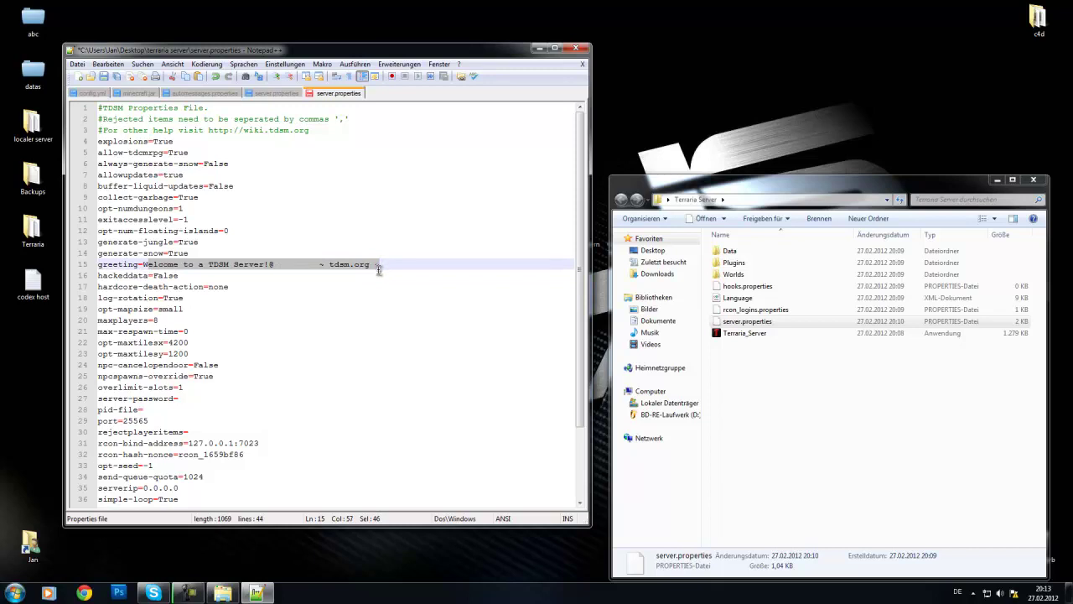
key("BackSpace")
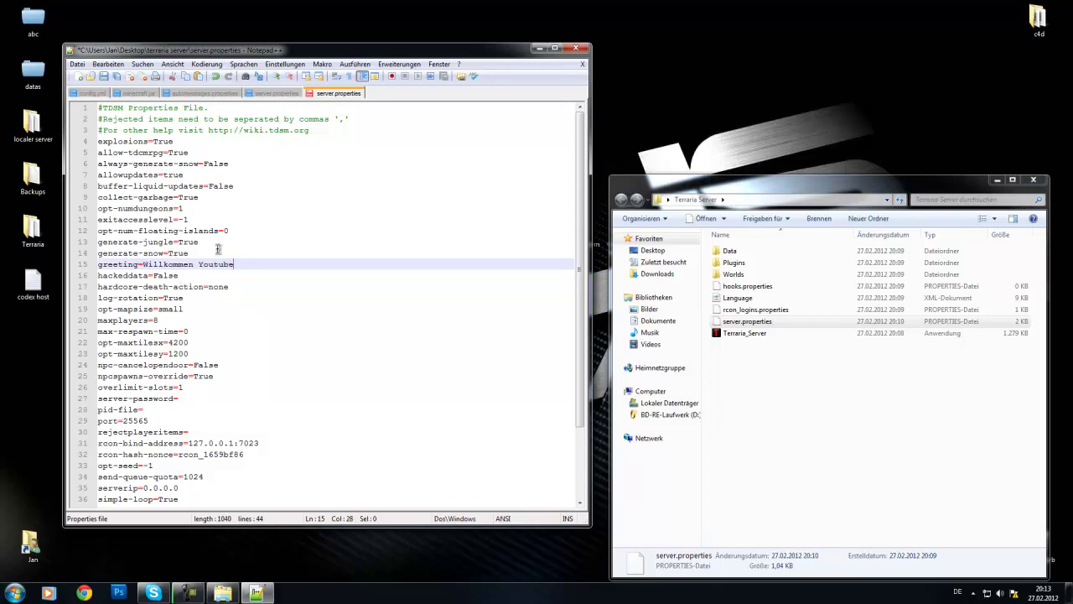
left_click(202, 277)
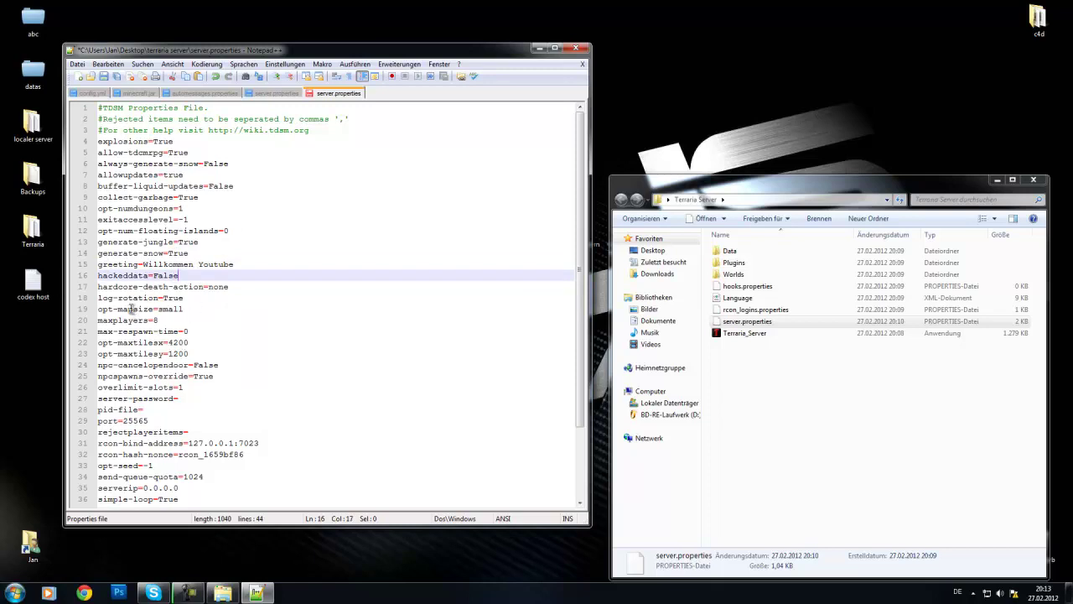
Step: Look over hardcore-death-action and set maxplayers from 8 to 10
left_click(247, 287)
left_click_drag(118, 286, 199, 287)
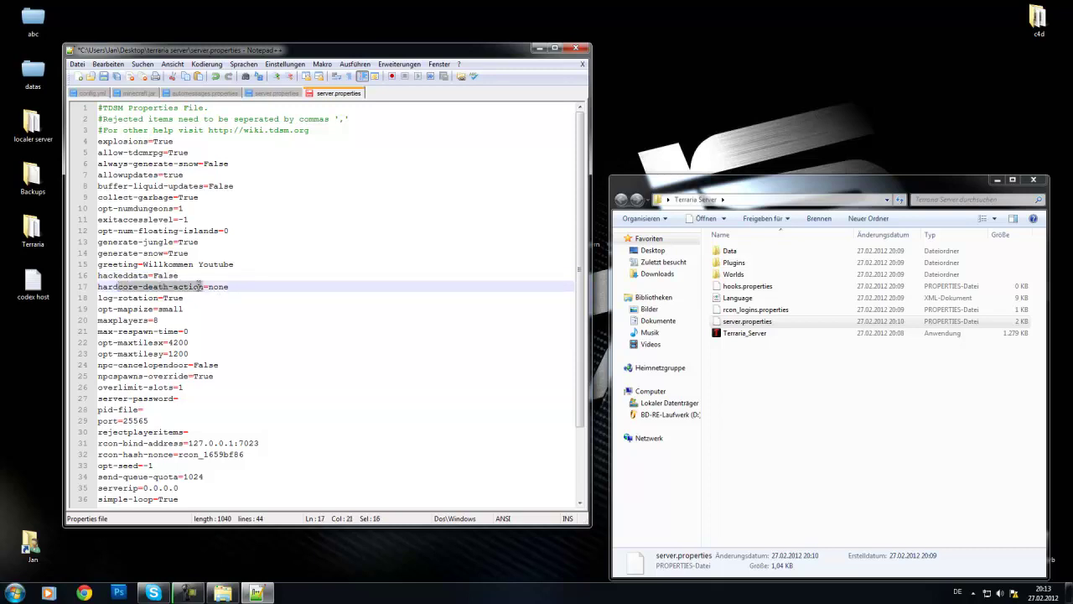
left_click(202, 287)
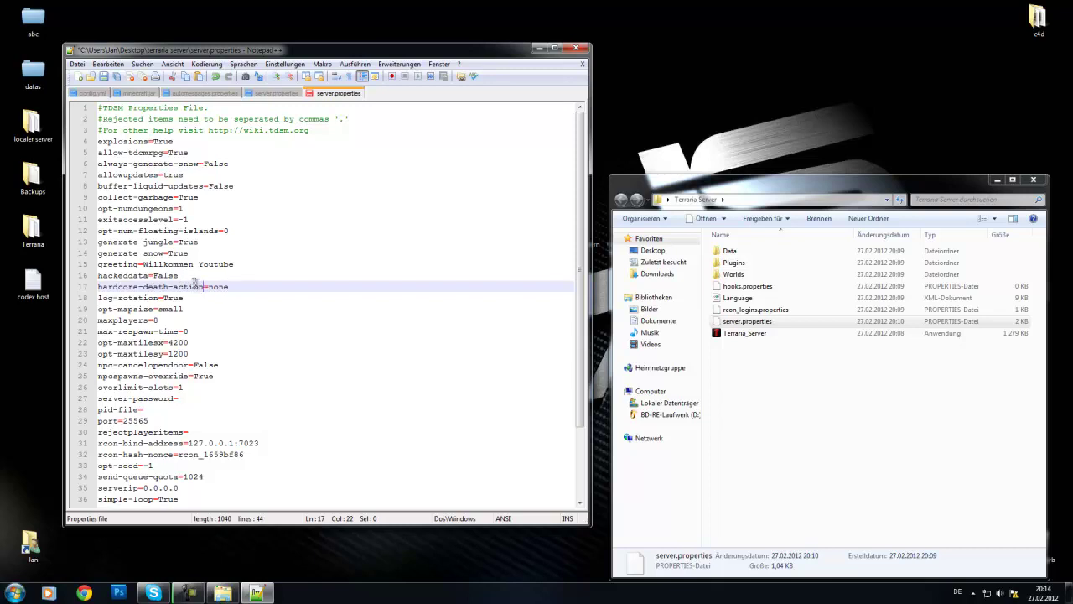
left_click_drag(225, 288, 208, 287)
left_click_drag(184, 308, 98, 298)
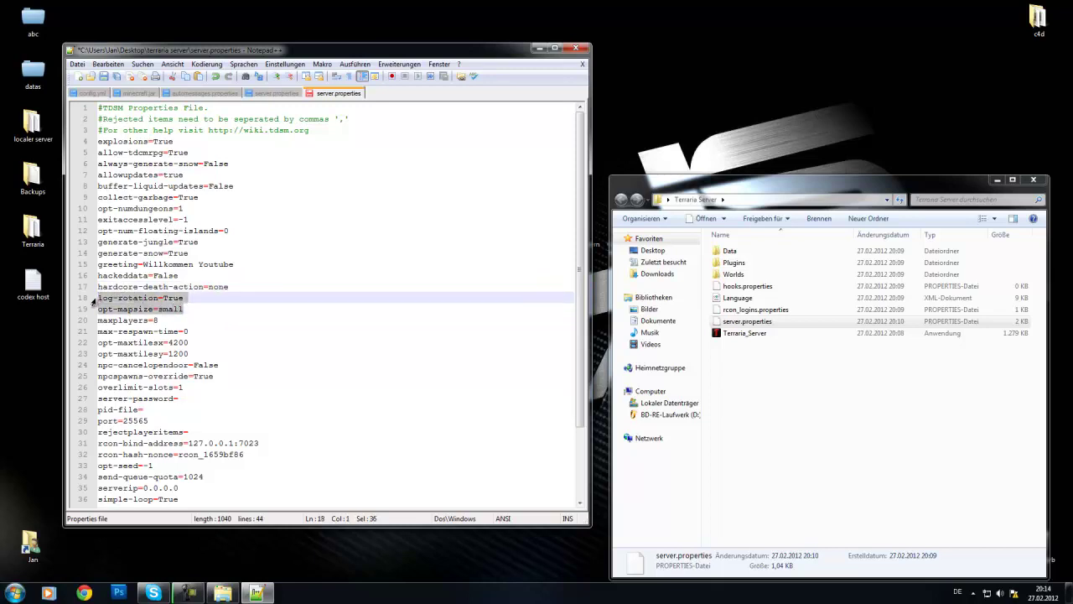
left_click(168, 323)
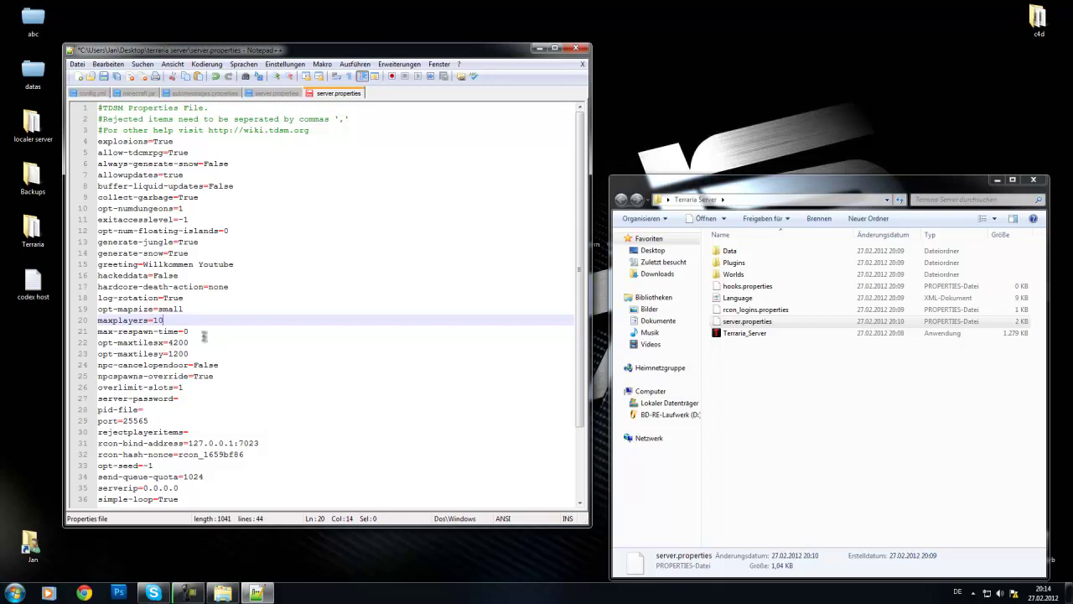
Step: Review max-respawn-time, max tile size and NPC settings, reaching the server-password field
left_click(206, 332)
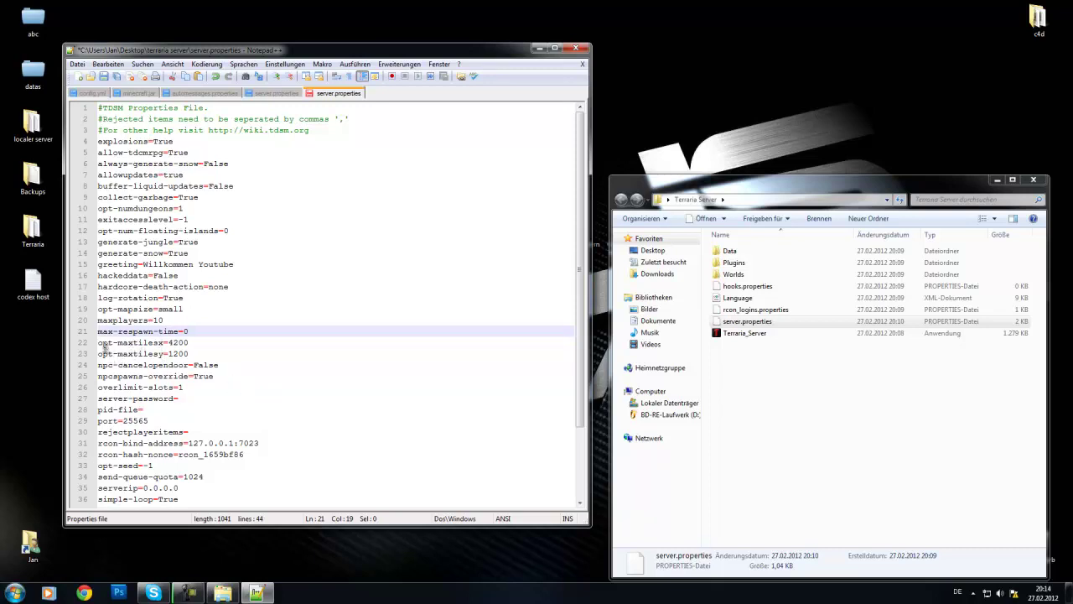
left_click_drag(101, 346, 198, 353)
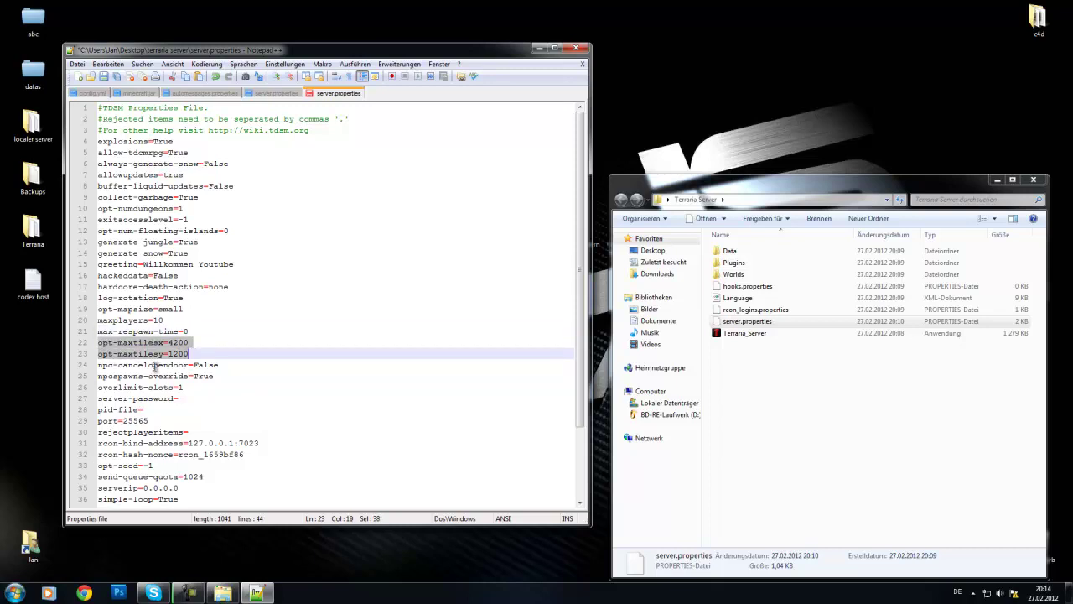
left_click(145, 366)
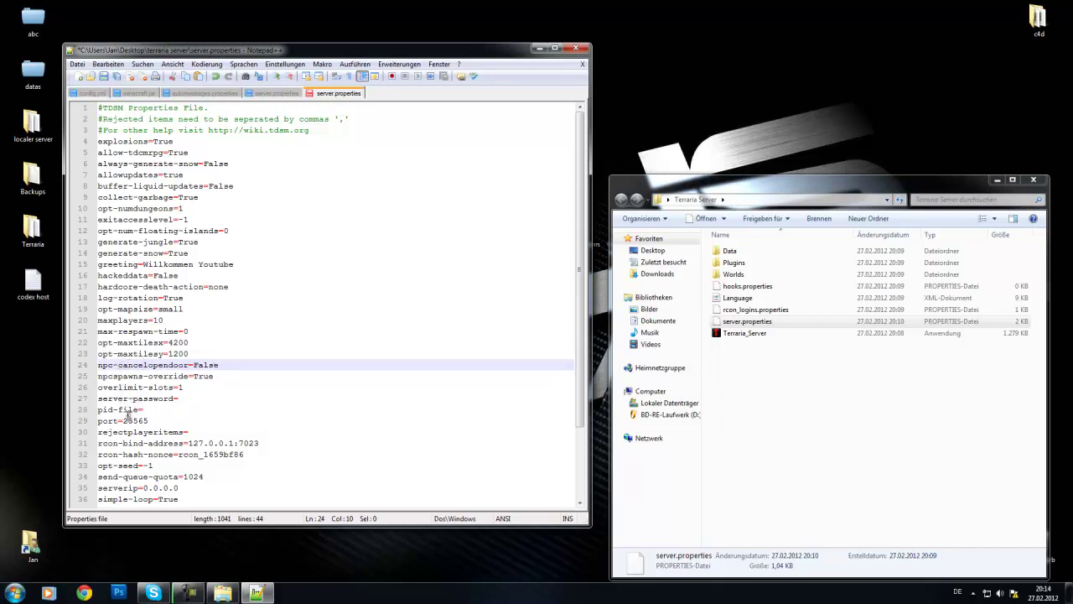
left_click_drag(103, 376, 147, 380)
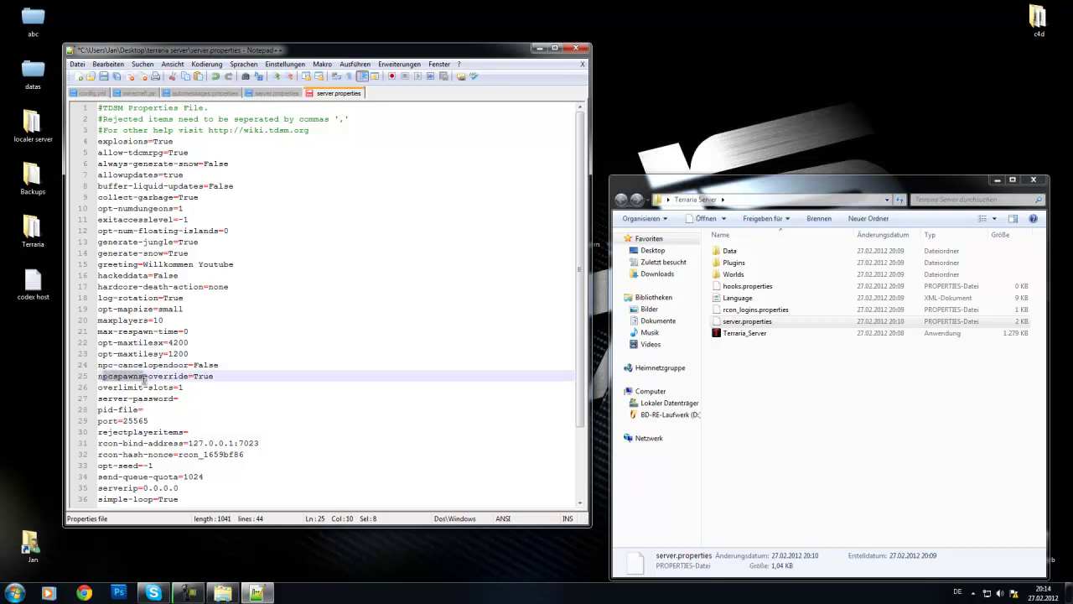
left_click(180, 398)
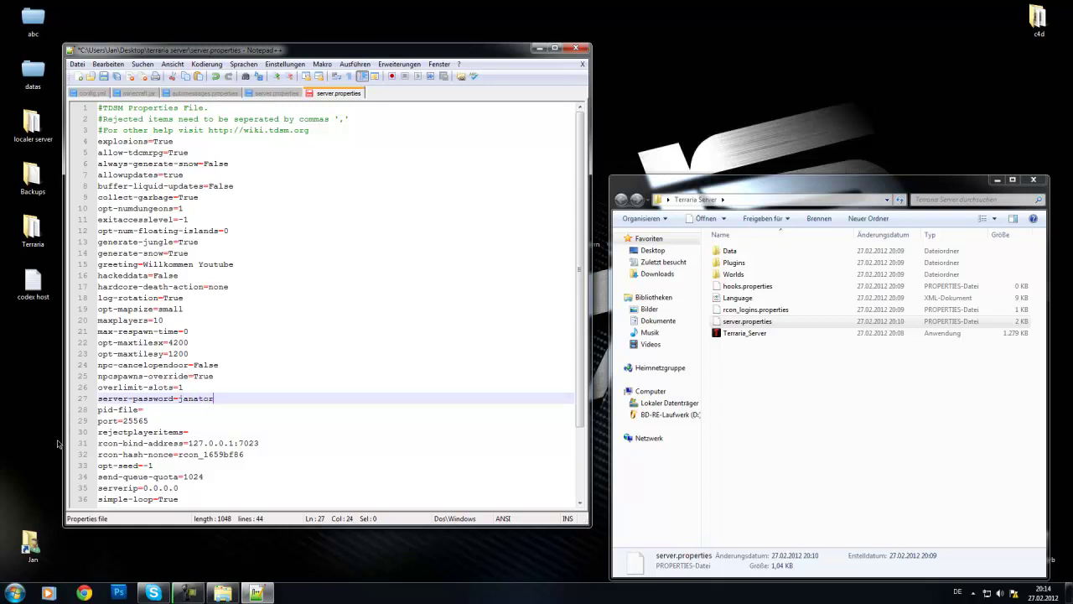
Step: Enter a server password, then delete it so server-password stays empty
left_click_drag(215, 400, 178, 399)
key("BackSpace")
Step: Move the folder aside and place Notepad++ top-left, stretched to show all 44 lines
left_click_drag(659, 185, 758, 146)
left_click_drag(477, 50, 524, 38)
left_click_drag(361, 40, 317, 9)
left_click_drag(282, 485, 254, 582)
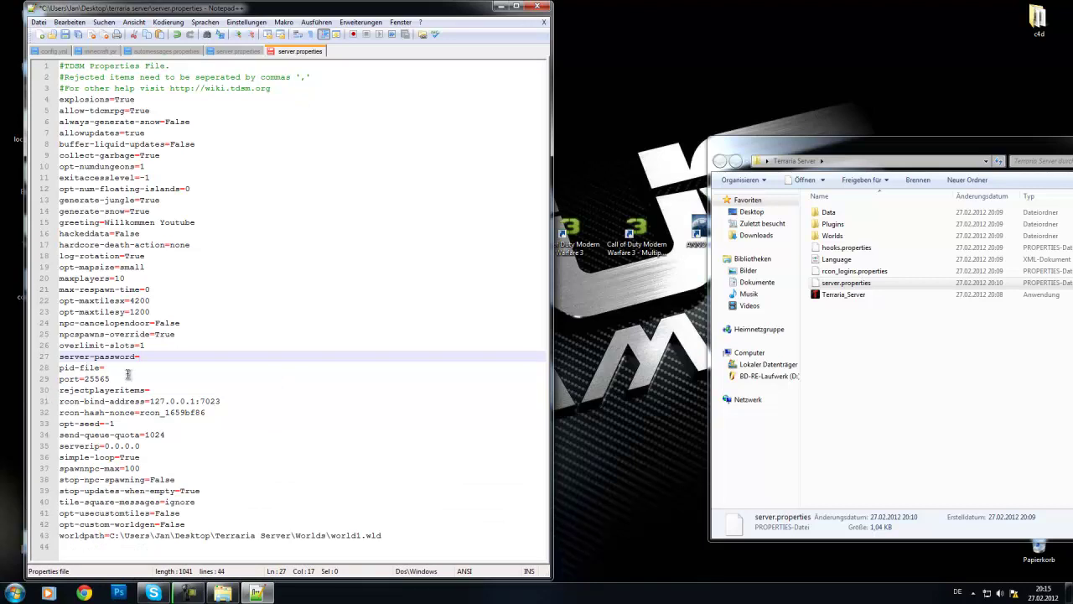
left_click(128, 369)
left_click_drag(85, 378, 112, 379)
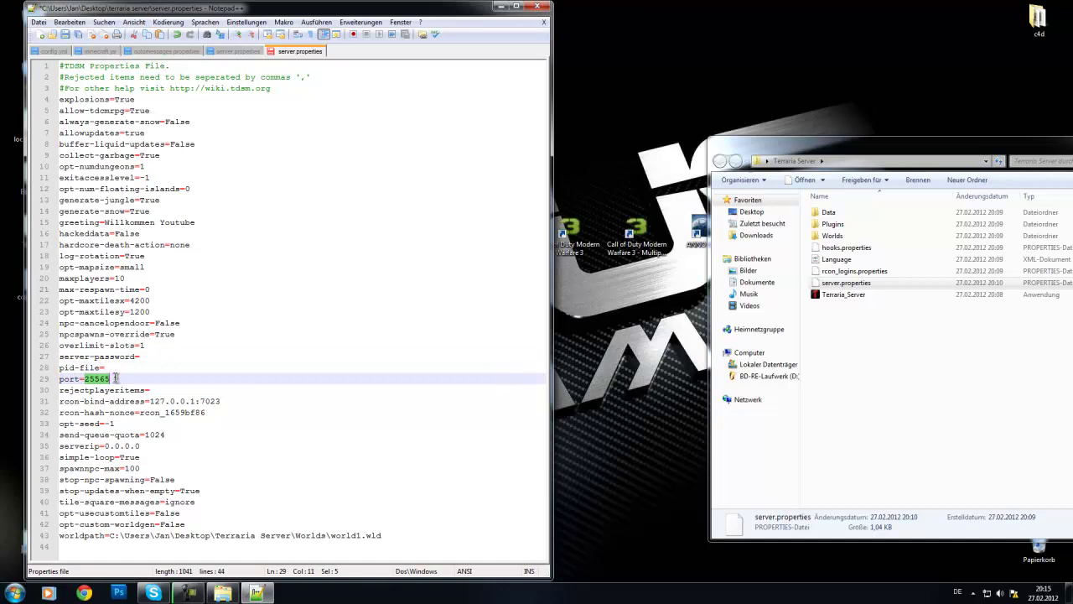
triple_click(116, 379)
left_click(133, 380)
left_click_drag(116, 379, 83, 377)
left_click(232, 377)
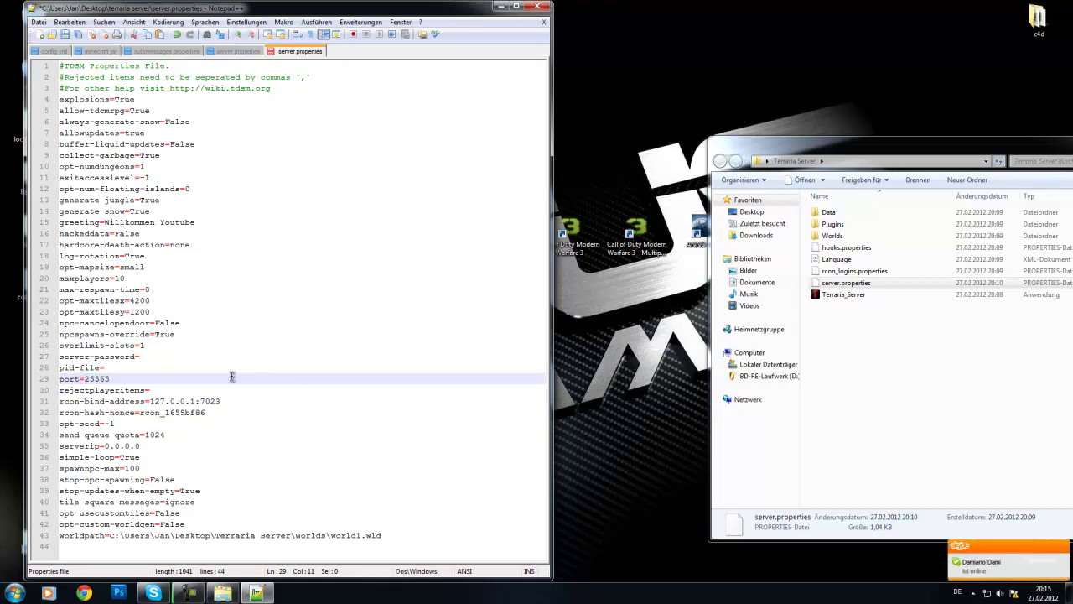
left_click(164, 391)
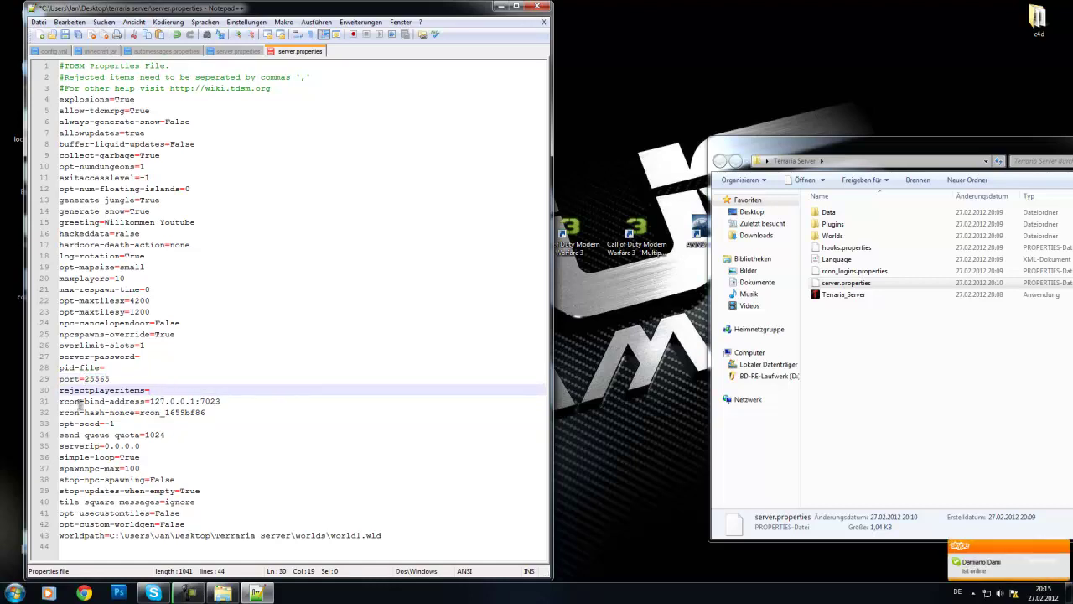
left_click(63, 400)
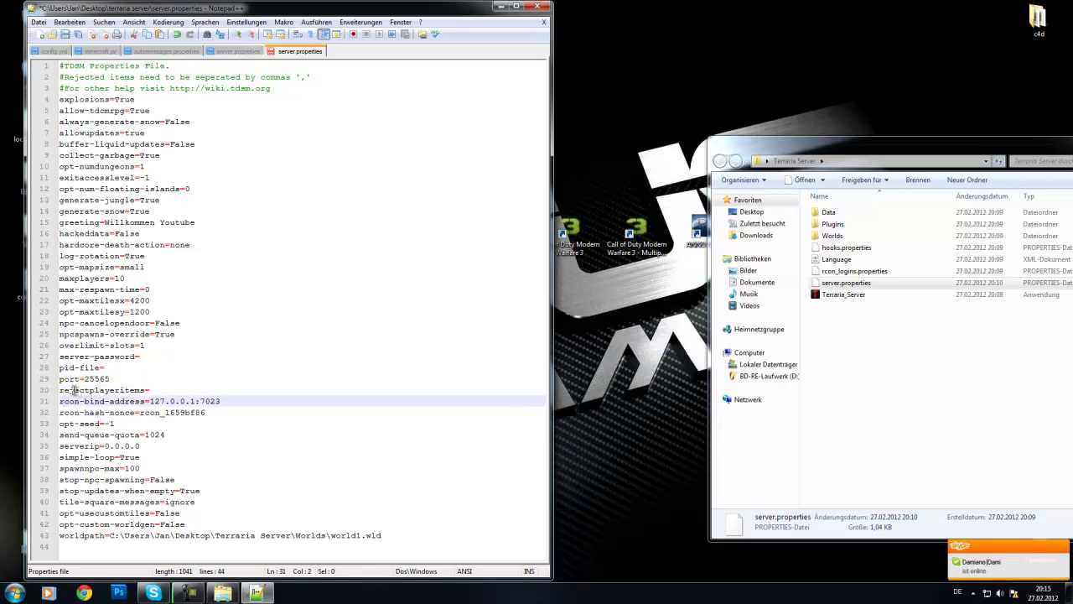
left_click_drag(60, 391, 167, 545)
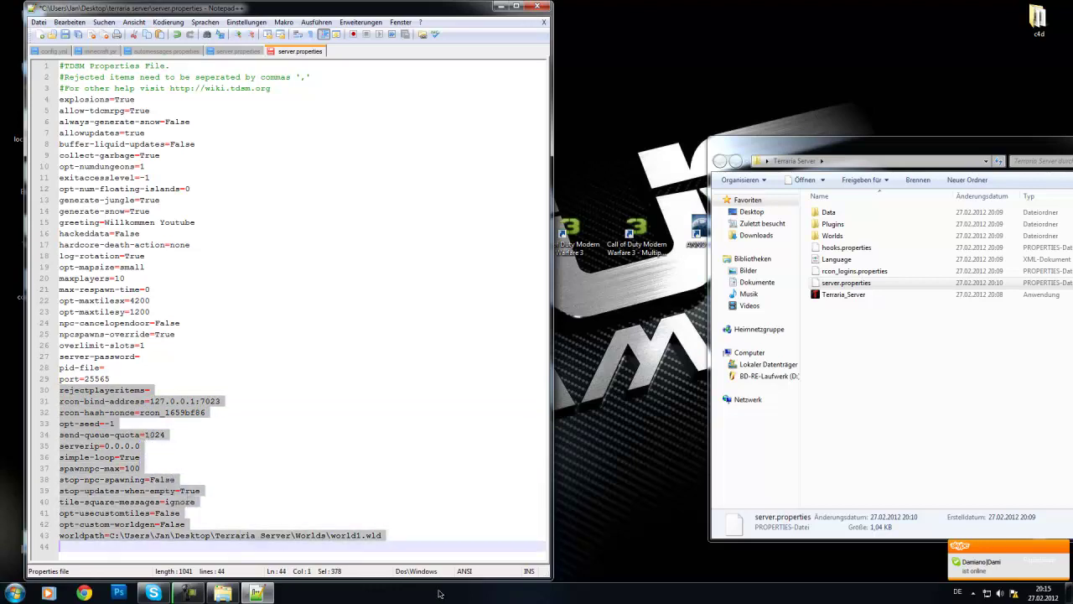
left_click(297, 493)
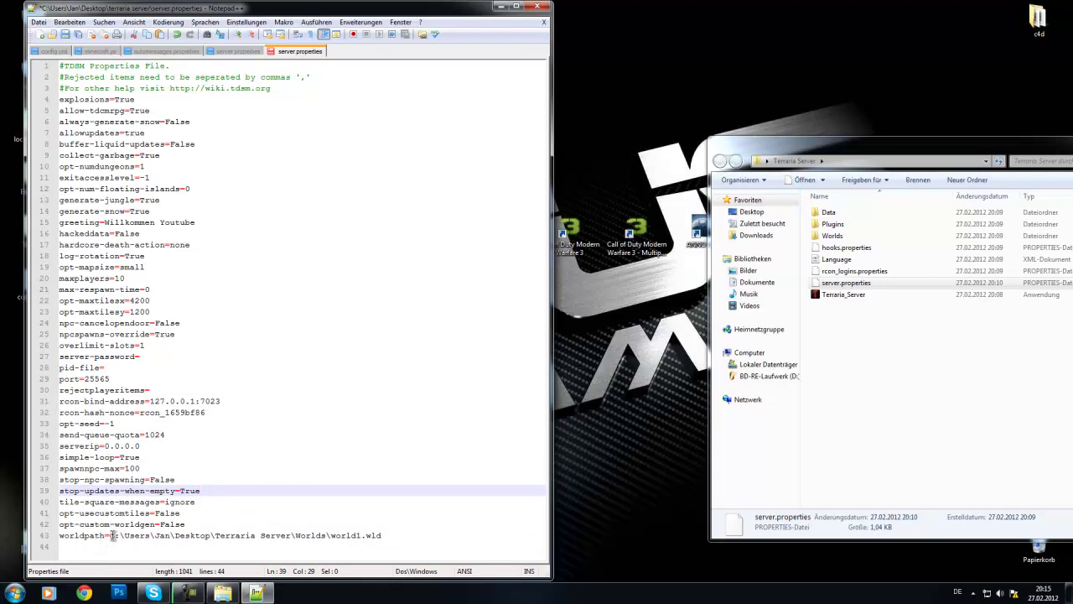
left_click_drag(111, 535, 401, 536)
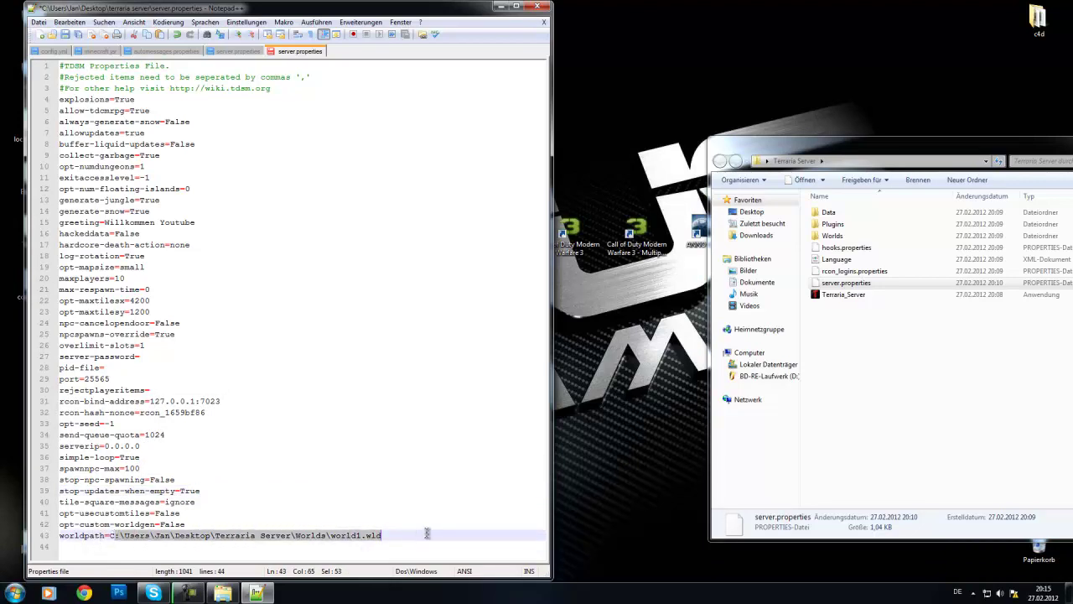
left_click(427, 533)
left_click(830, 235)
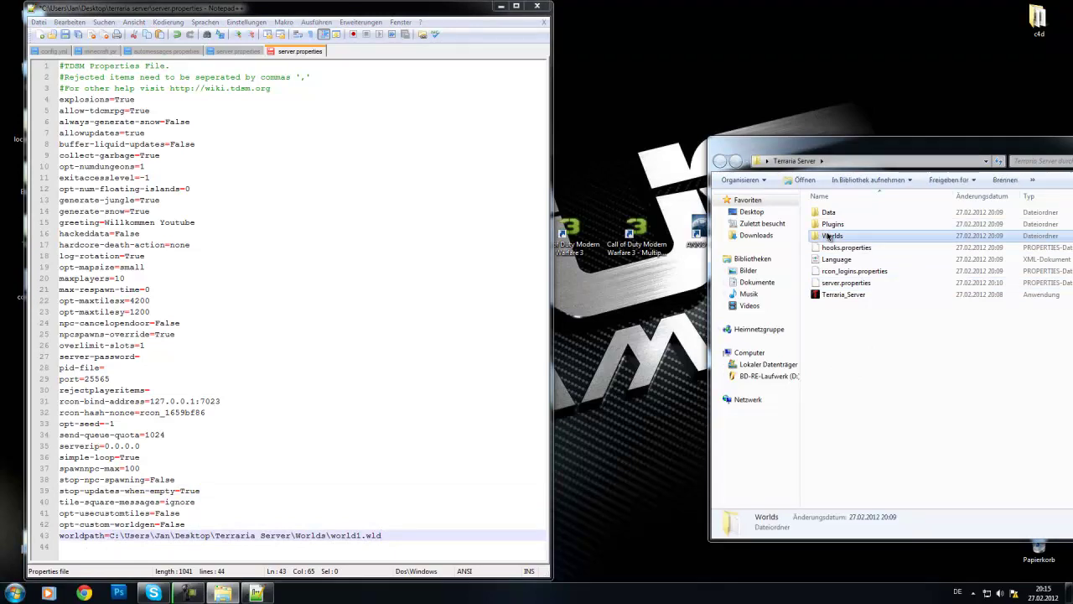
Step: Check world1.wld in the Worlds folder, then place the cursor on server.properties' worldpath and last lines
double_click(830, 235)
left_click(844, 216)
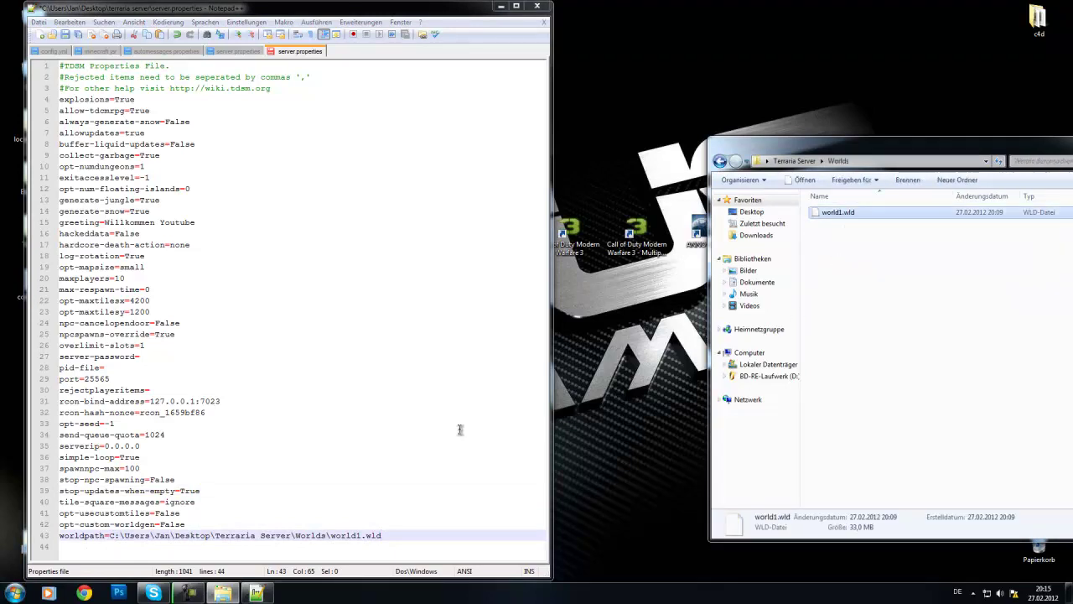
left_click(413, 527)
left_click(395, 538)
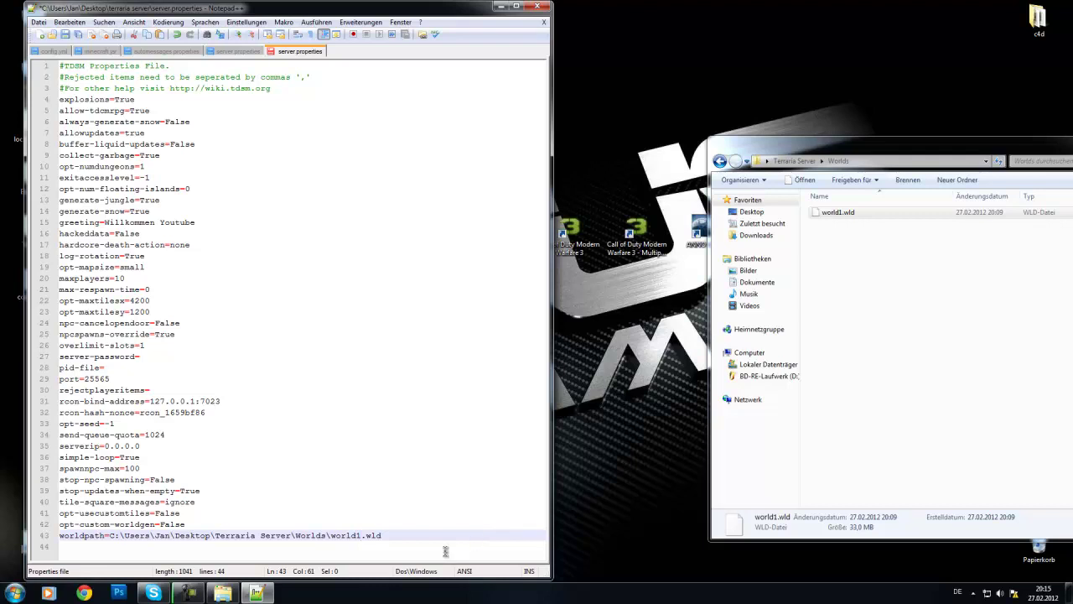
left_click(292, 559)
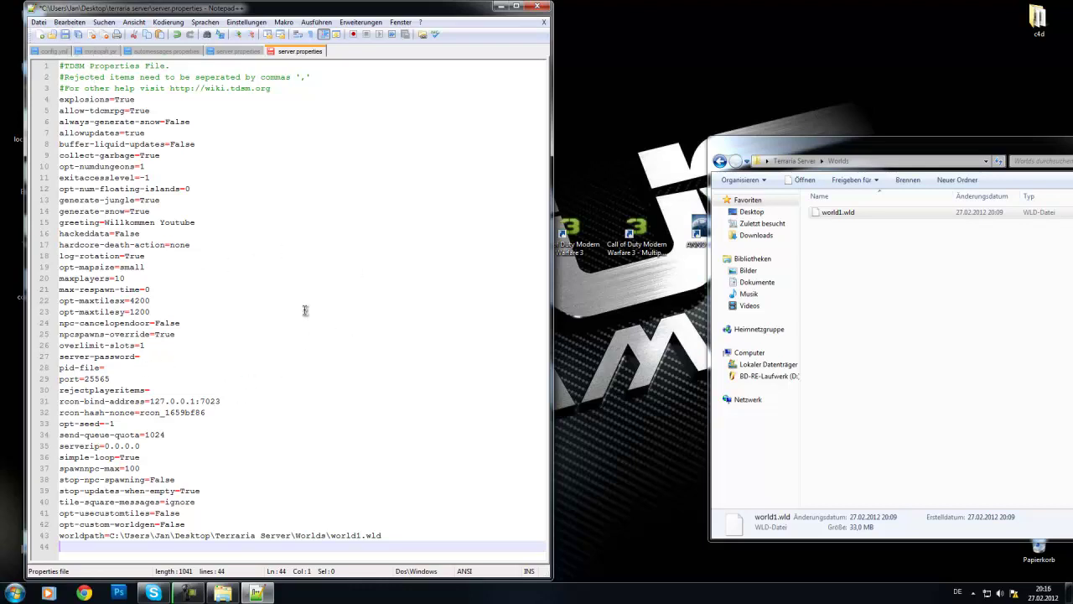
Step: Save server.properties, close Notepad++, centre the Explorer window and go back to Terraria Server
left_click(66, 35)
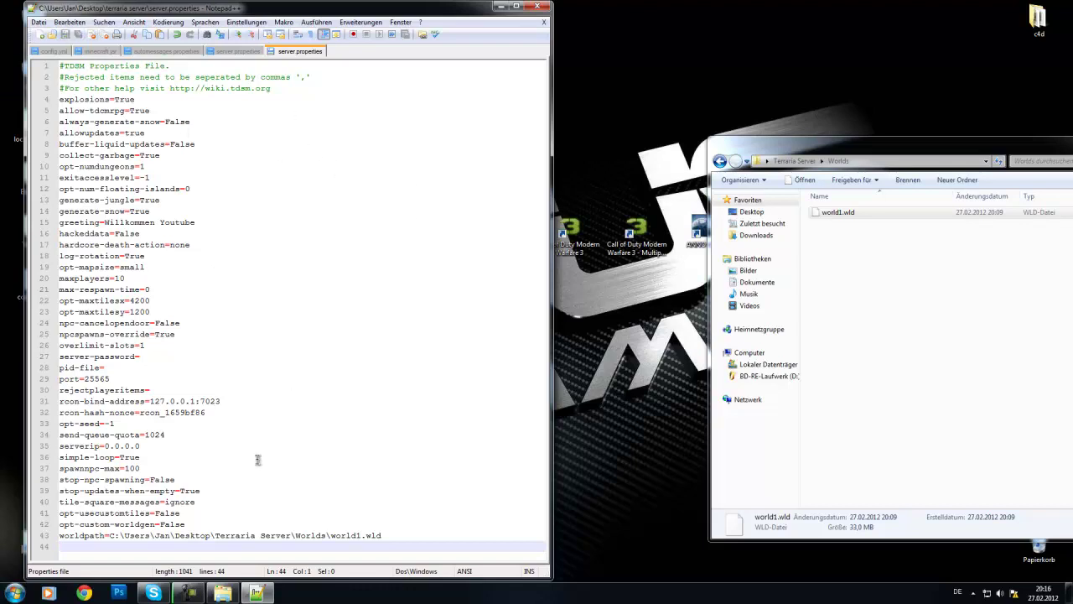
left_click(544, 11)
left_click_drag(891, 144, 587, 123)
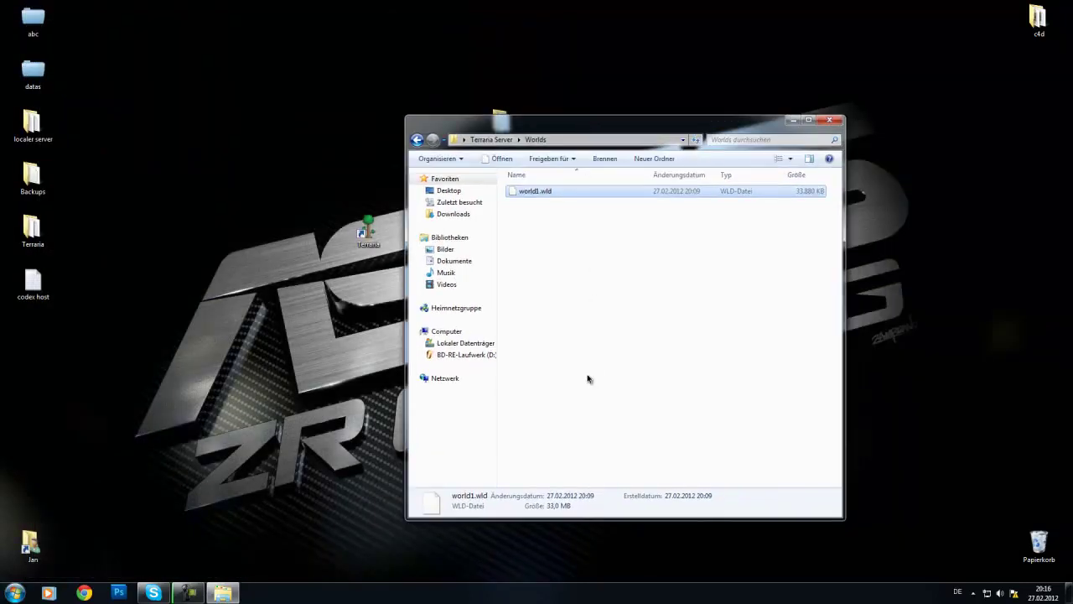
key("BackSpace")
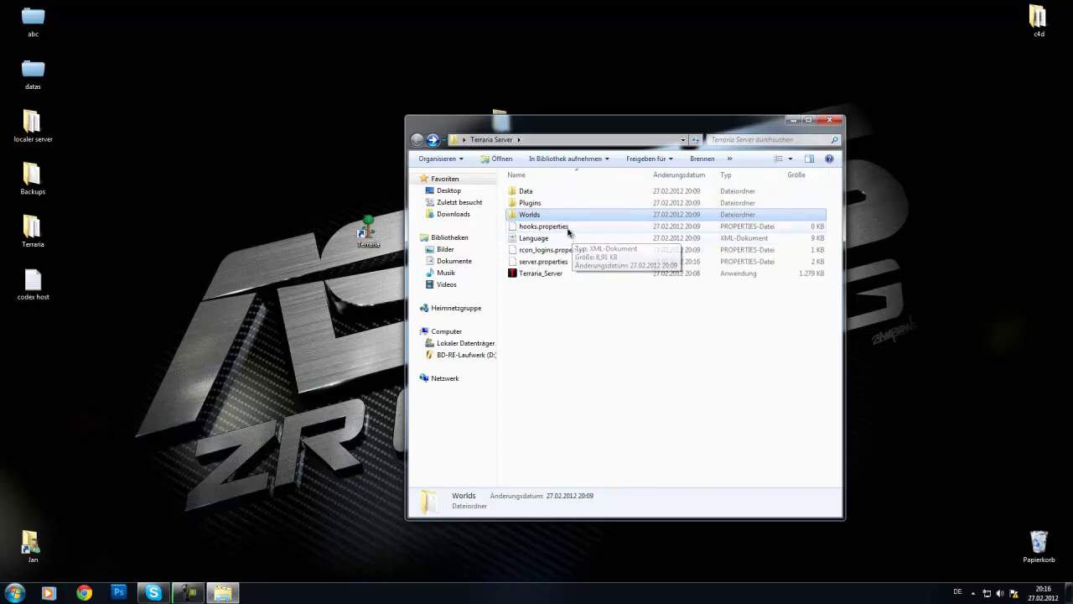
Step: Glance into Plugins, then open the Data folder and check the empty banlist
double_click(536, 204)
key("BackSpace")
double_click(526, 191)
left_click(535, 191)
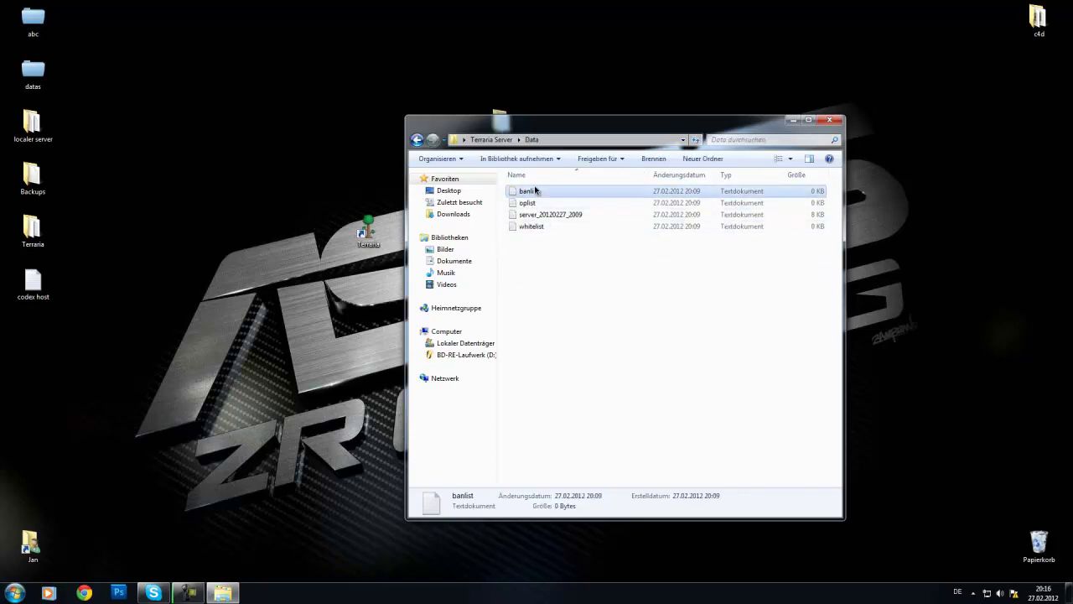
double_click(535, 191)
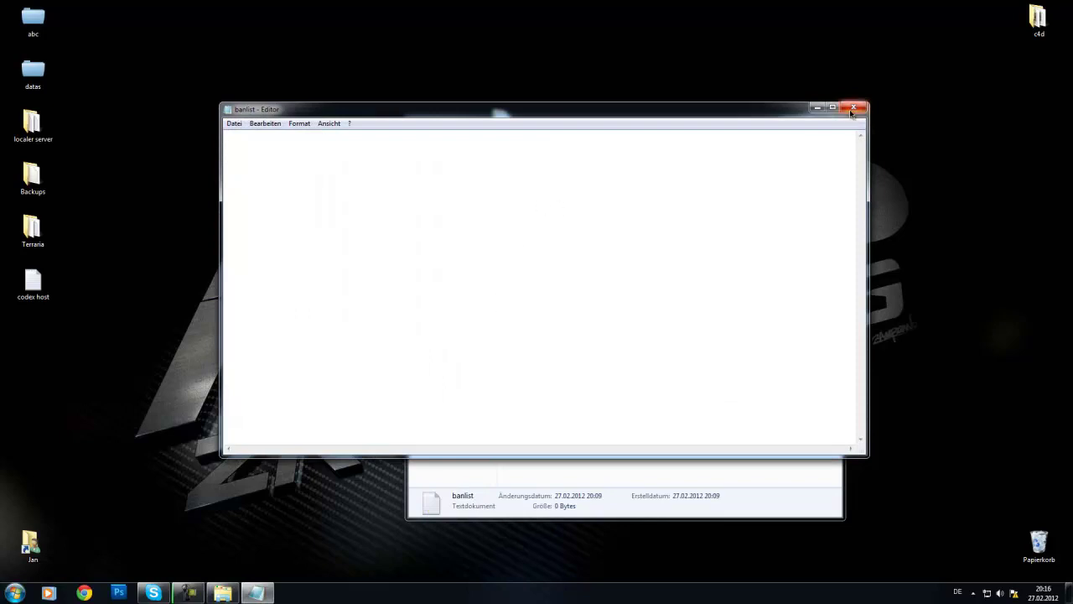
left_click(853, 108)
Step: Add the player's name to oplist and save it via Datei > Speichern
left_click(541, 209)
double_click(541, 208)
left_click(235, 124)
left_click(233, 158)
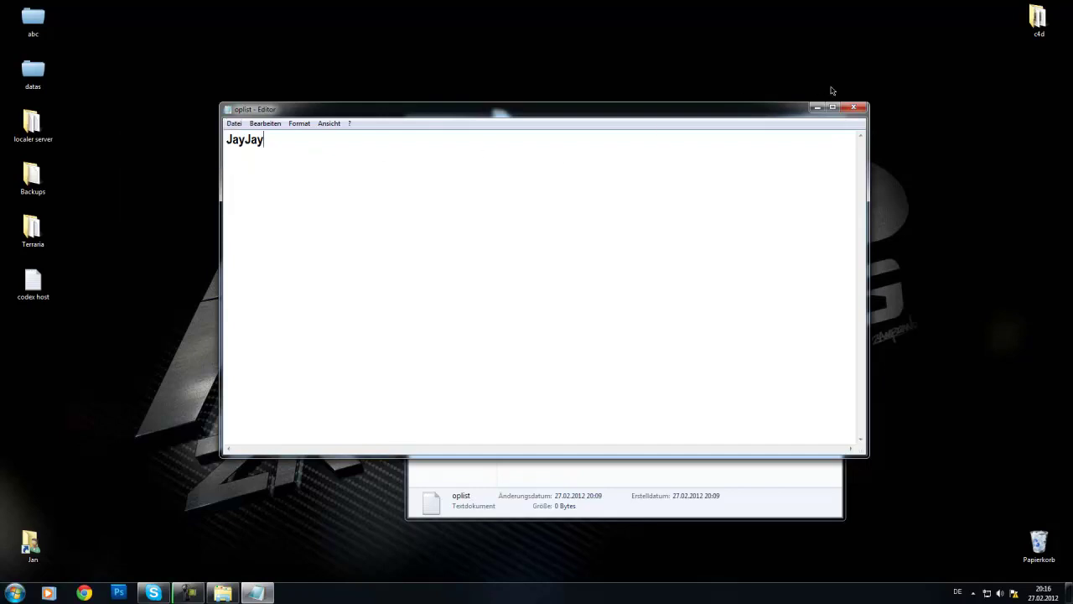
left_click(854, 108)
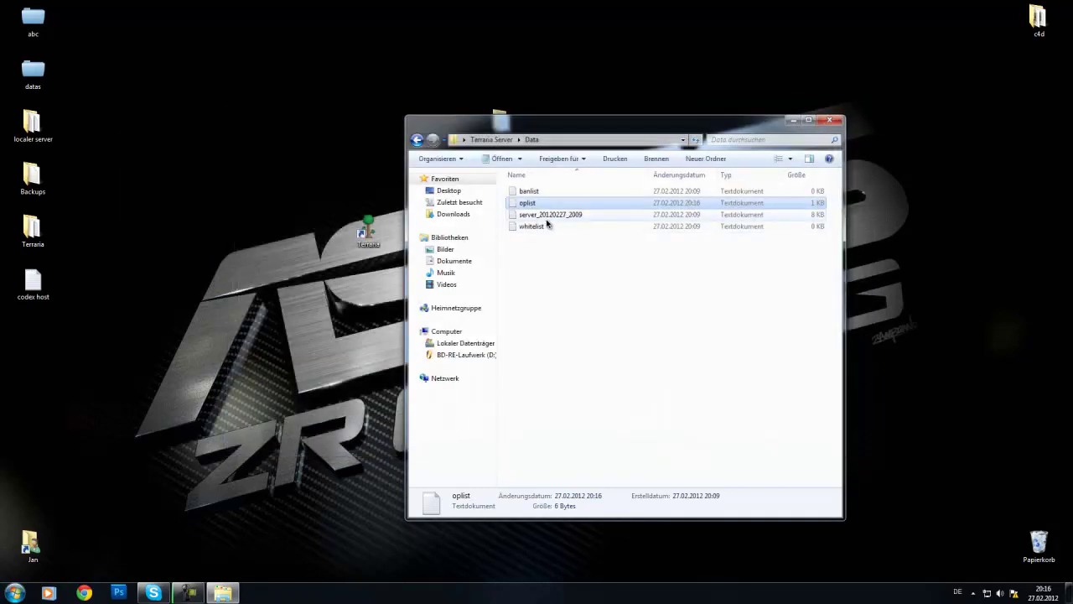
Step: Check the server log and the empty whitelist, then return to the Terraria Server folder
double_click(546, 219)
scroll(664, 195, "down", 5)
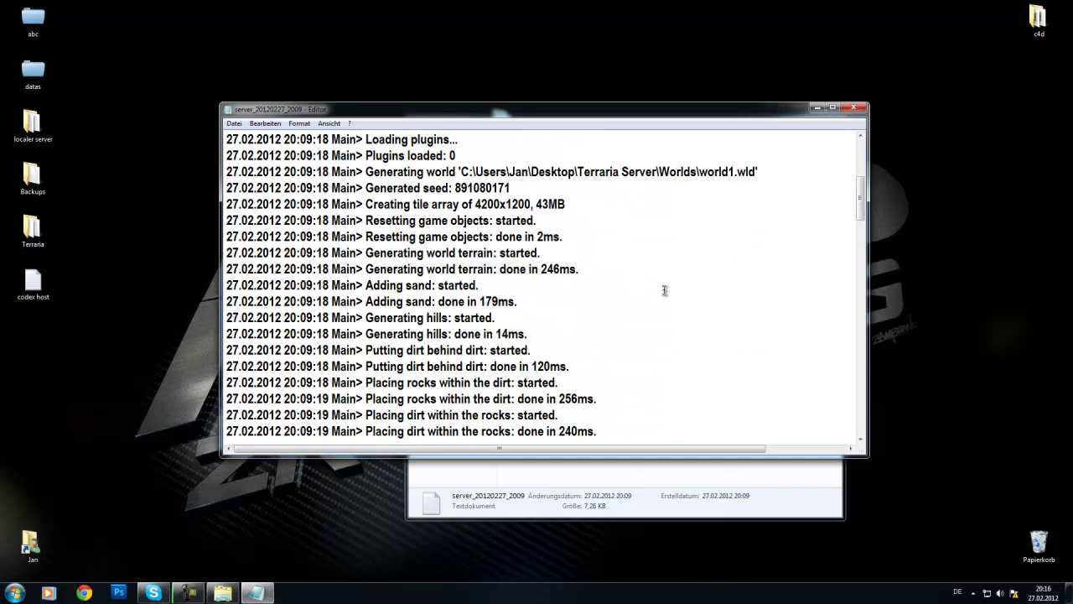
left_click(859, 107)
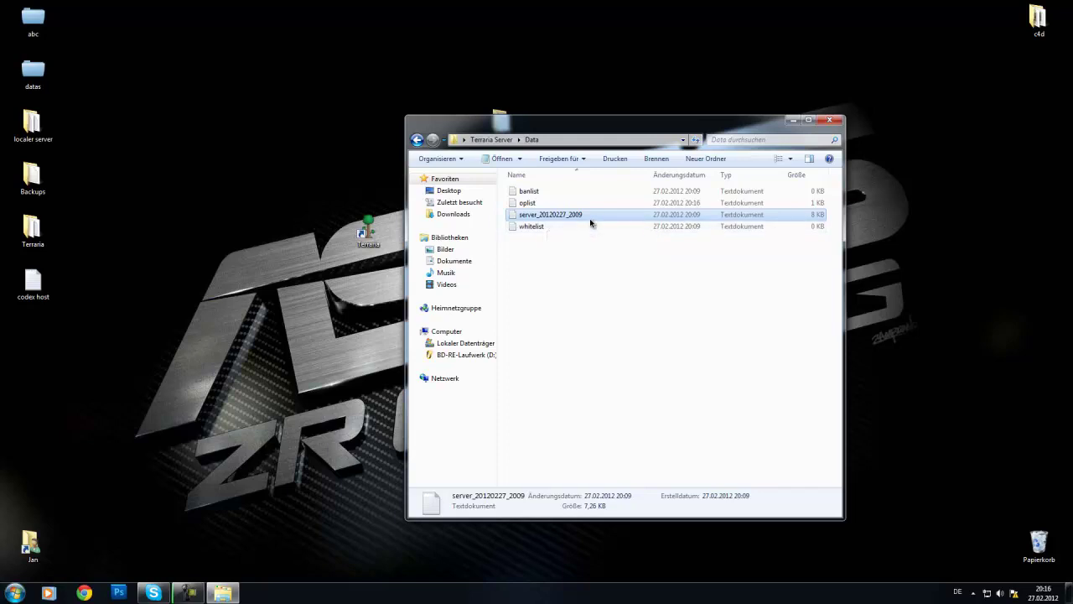
double_click(588, 227)
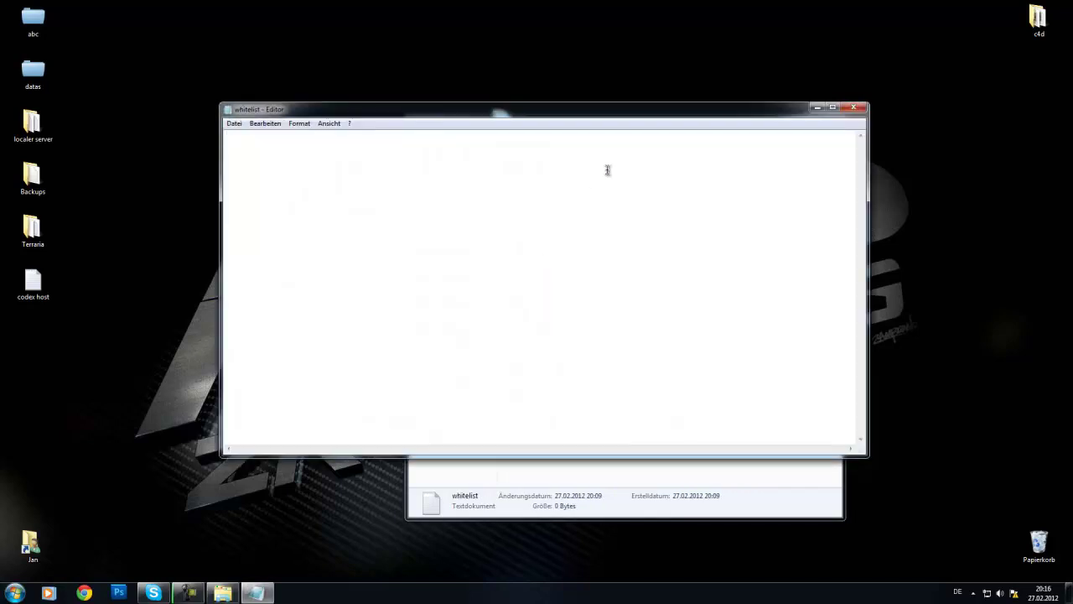
left_click(854, 109)
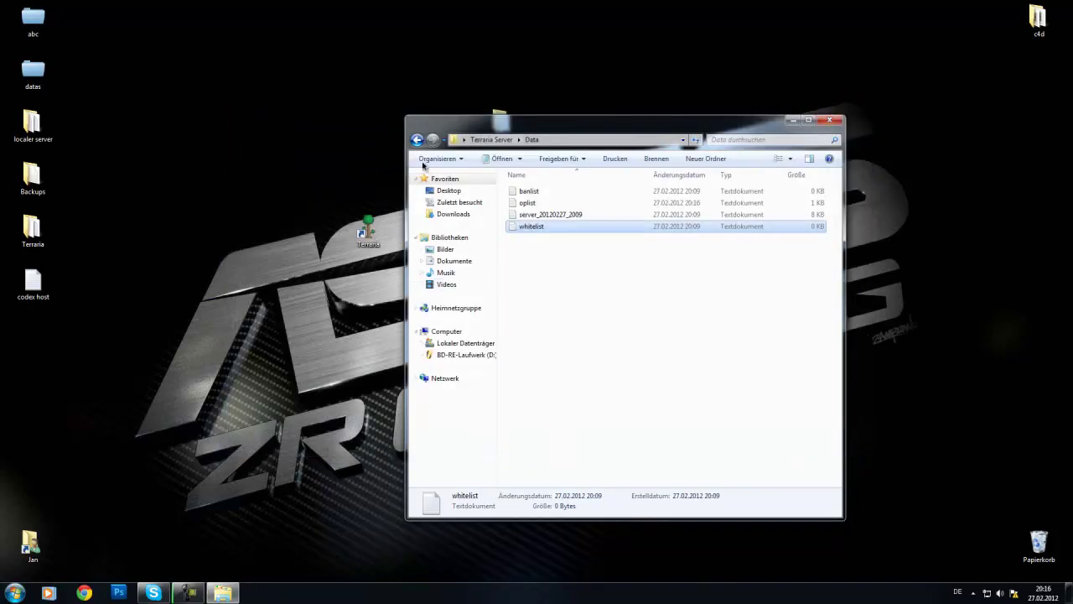
key("BackSpace")
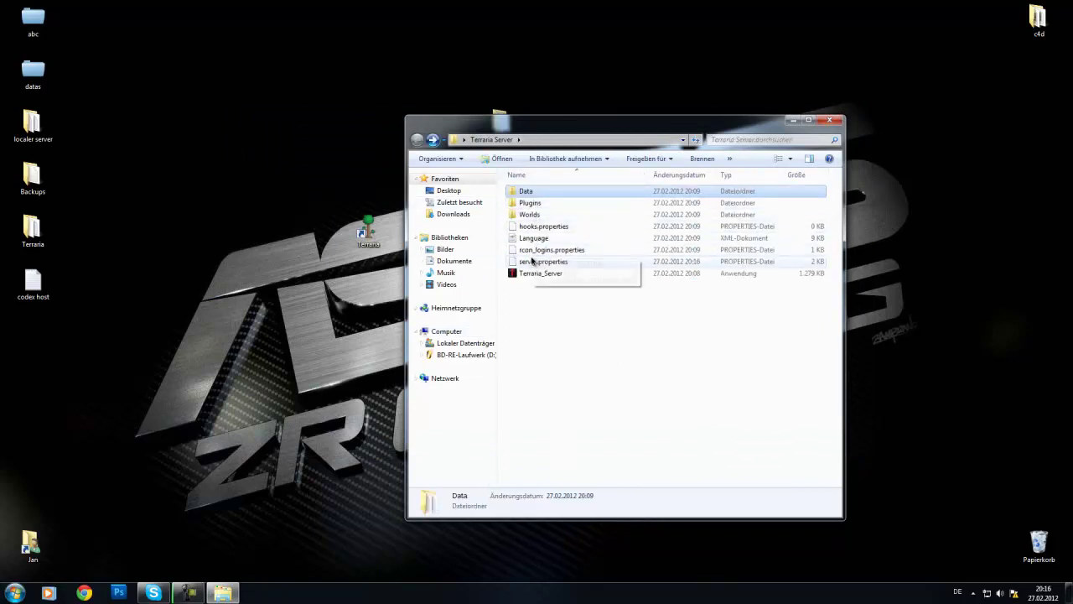
Step: Open server.properties in Notepad++ and type 'whitelist' near the end of the file
right_click(532, 261)
left_click(470, 295)
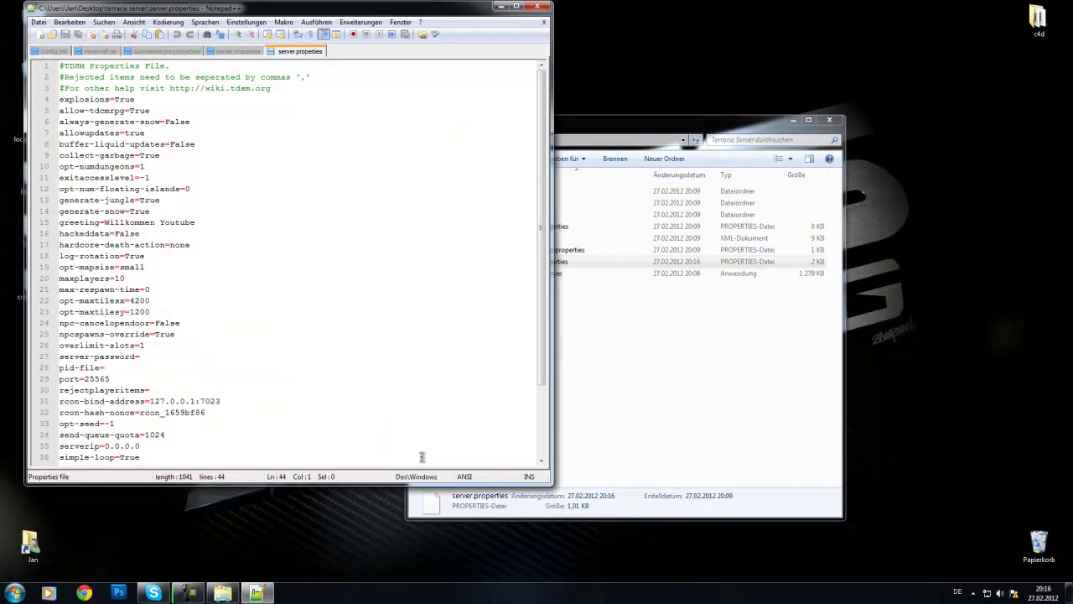
scroll(267, 412, "down", 1)
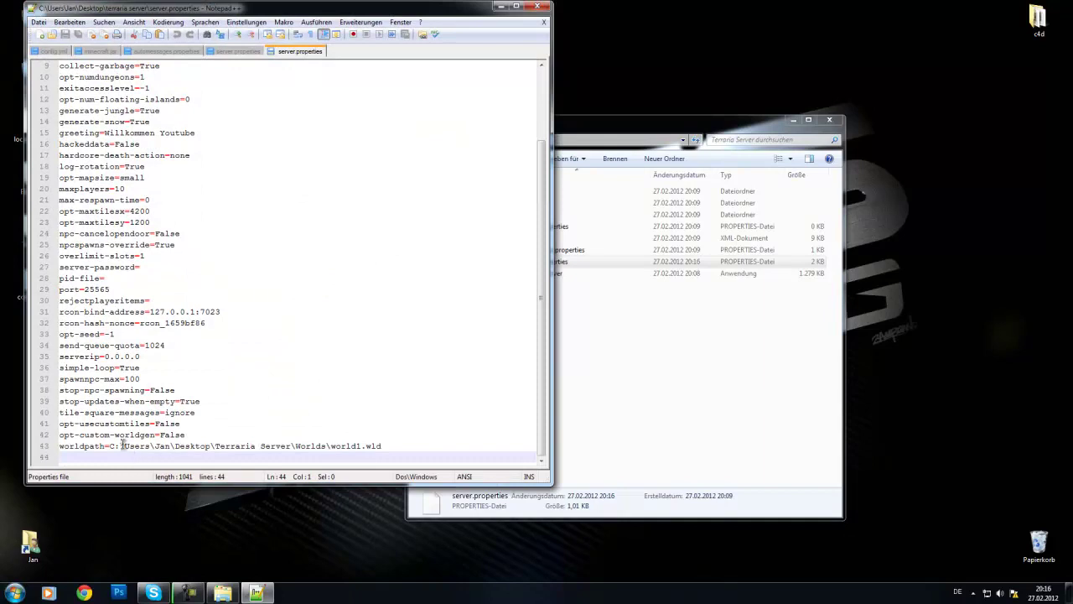
type("whitelist")
key("shift+Left")
key("shift+Left")
key("shift+Left")
key("shift+Left")
key("shift+Left")
key("shift+Left")
scroll(134, 453, "up", 3)
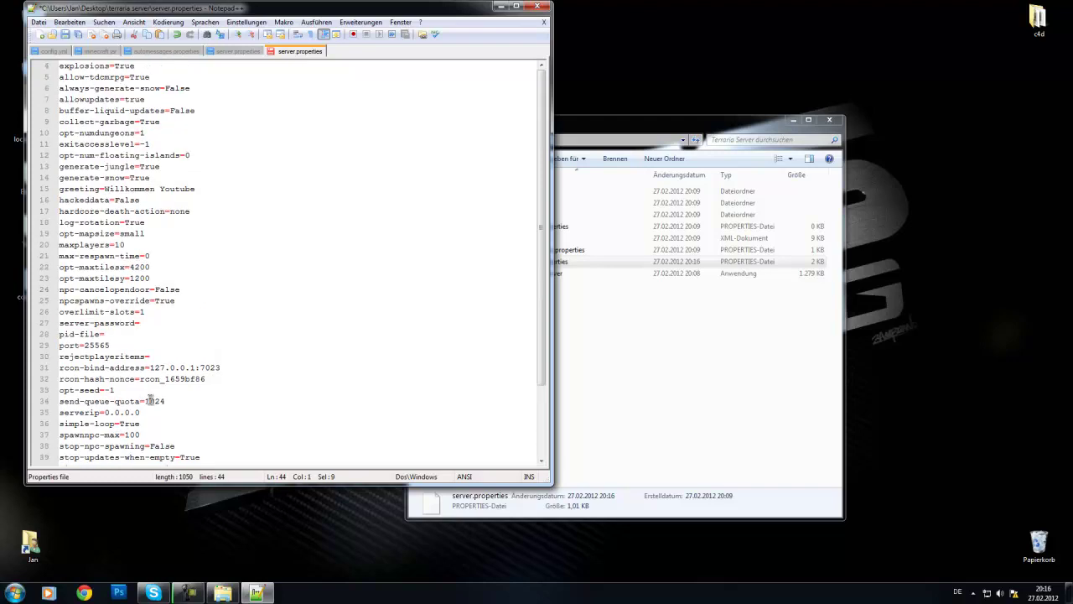
scroll(151, 453, "down", 3)
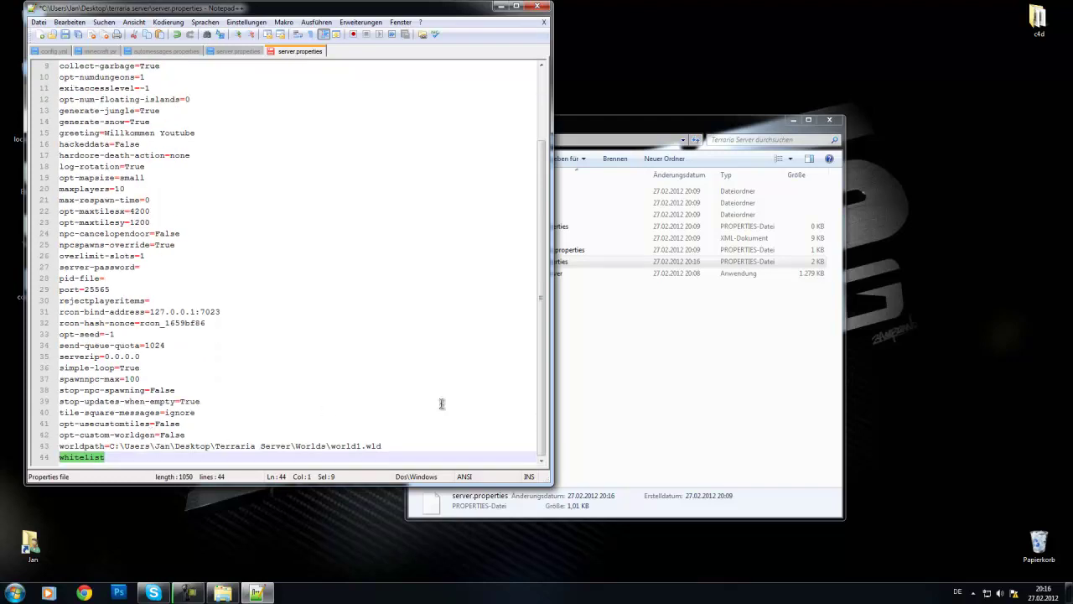
Step: Move Explorer to the right, open the Data folder and select the whitelist file
left_click_drag(579, 120, 686, 115)
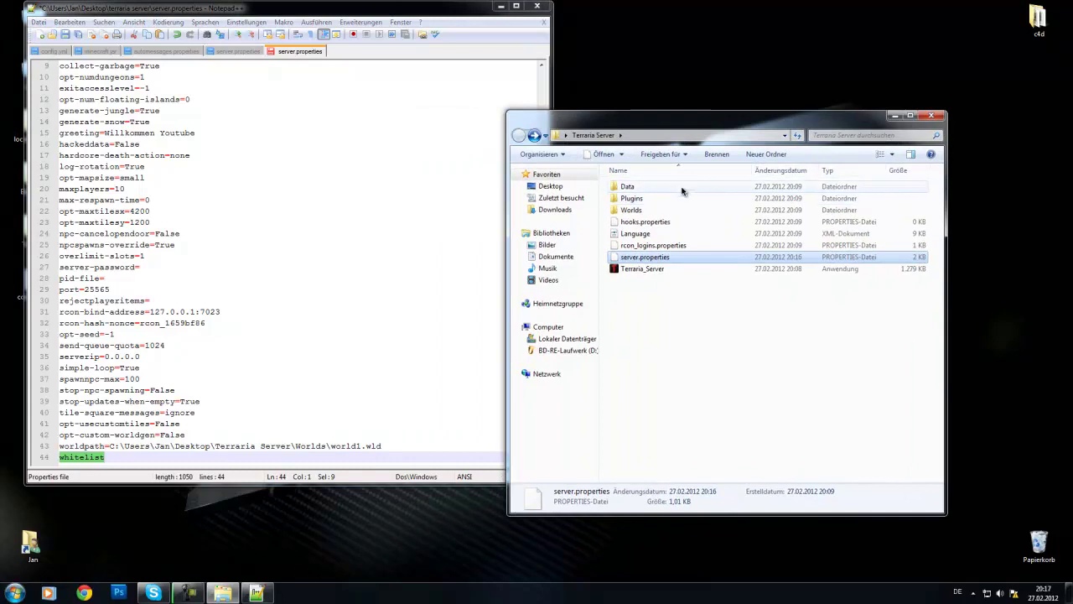
double_click(682, 191)
left_click(663, 220)
left_click(654, 227)
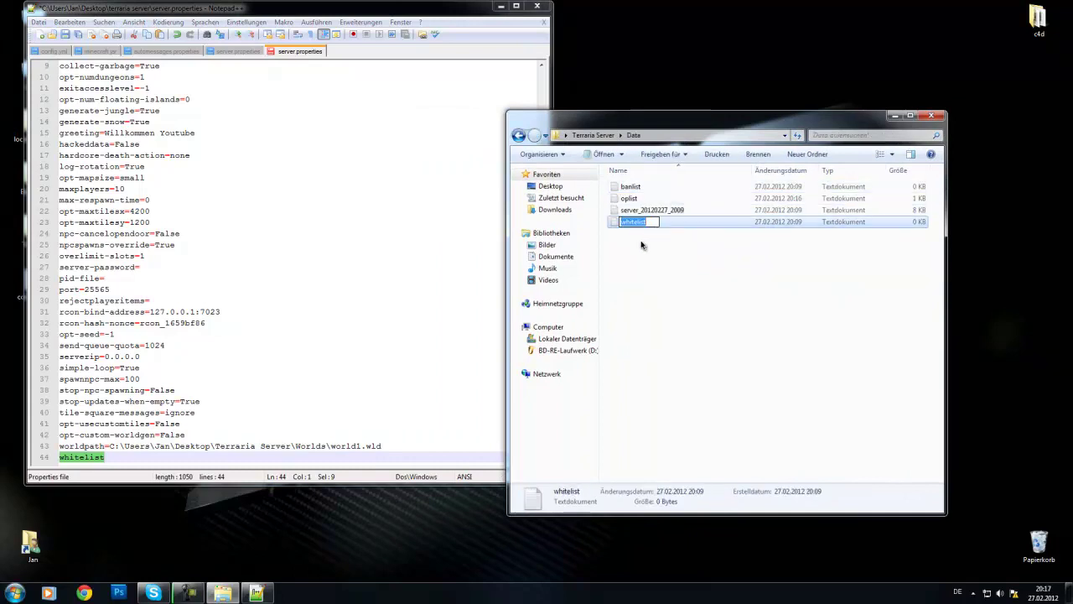
Step: Delete 'whitelist' from line 44, save server.properties and close Notepad++
left_click(105, 457)
left_click_drag(104, 457, 59, 458)
key("End")
scroll(122, 333, "up", 3)
scroll(225, 339, "down", 3)
key("Delete")
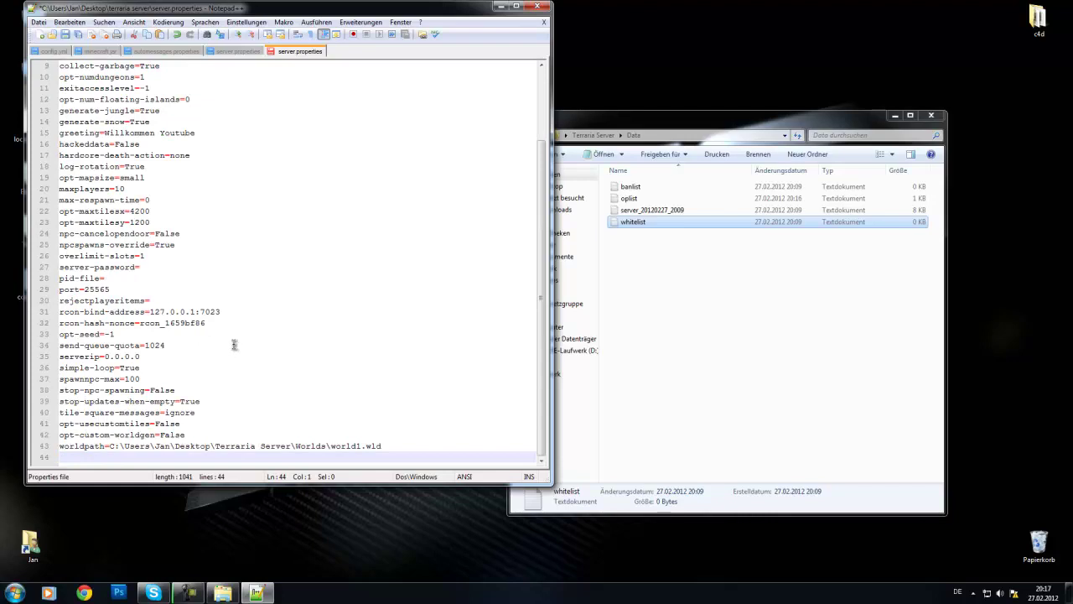
left_click(61, 37)
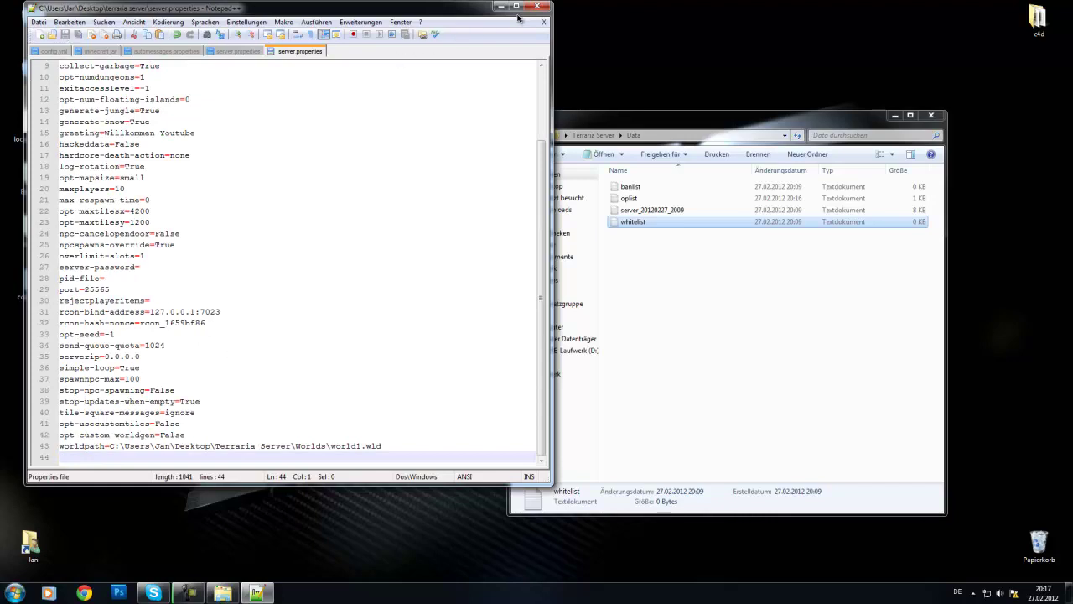
left_click(537, 7)
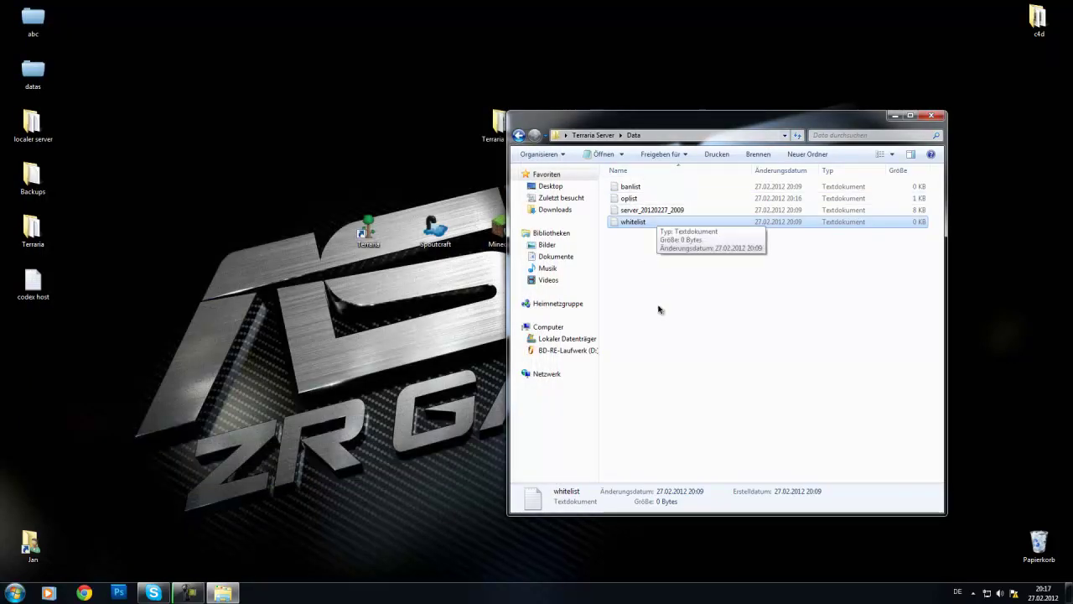
Step: Return to Terraria Server, select Plugins, and bring up Chrome restored to a smaller window
key("BackSpace")
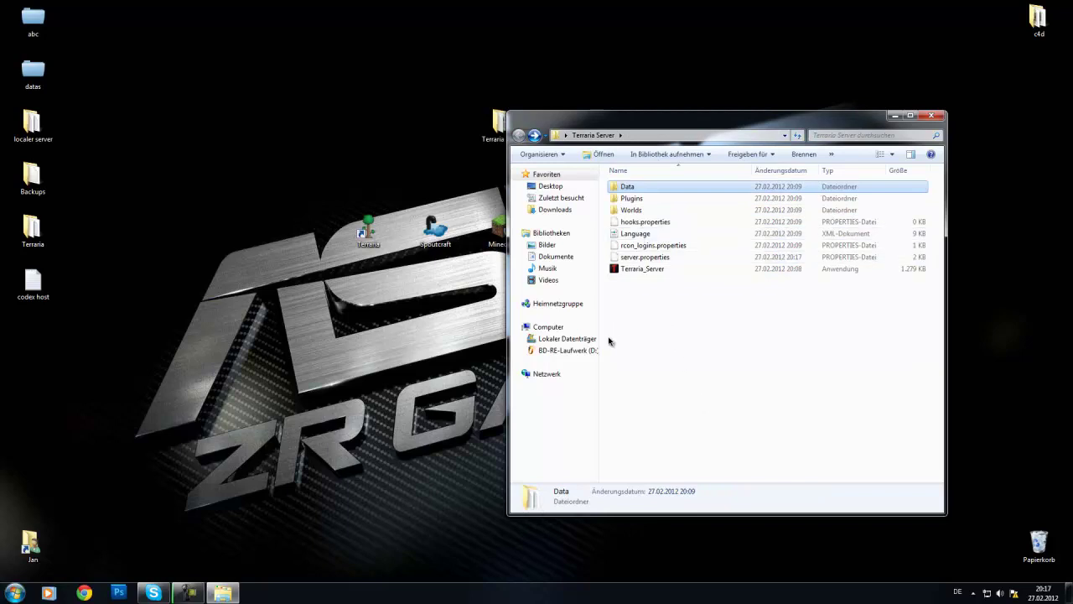
left_click(628, 201)
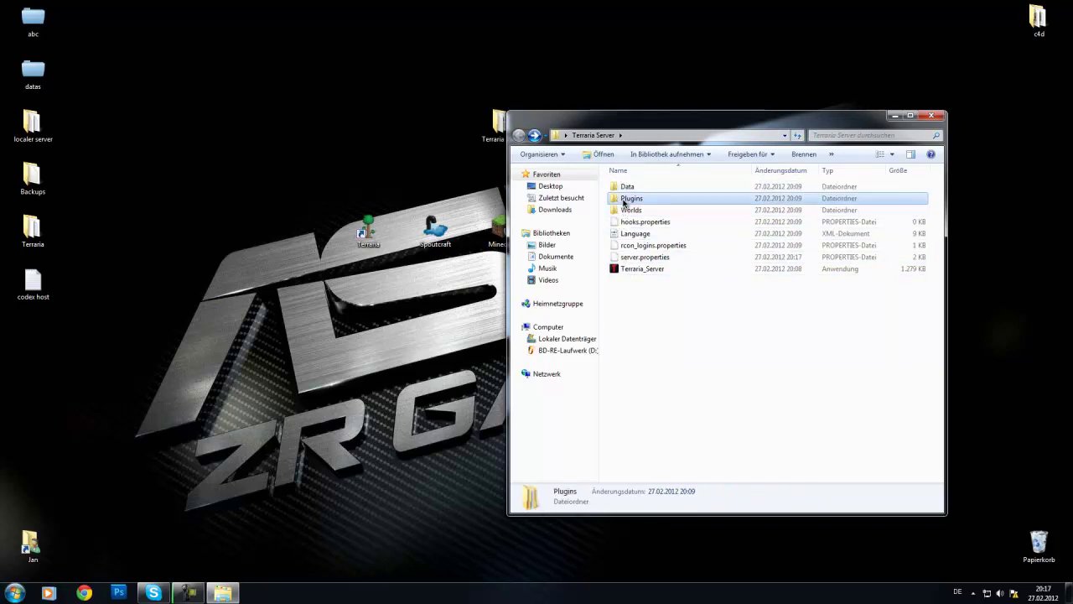
left_click(84, 593)
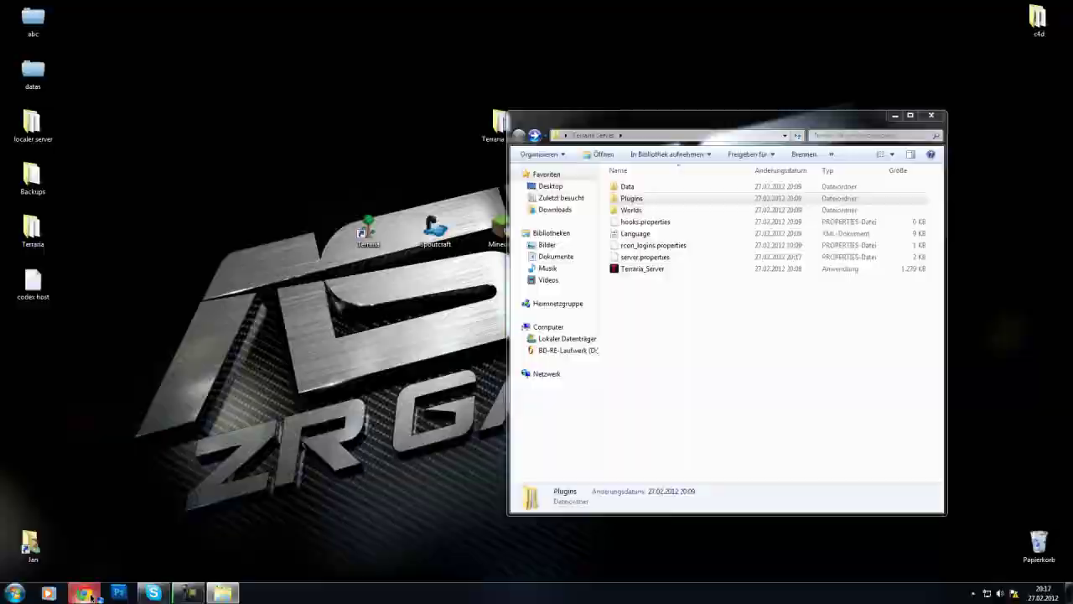
left_click_drag(98, 7, 285, 2)
Step: Go to tdsm.org and open the Forum's Plugins board and its [b37] Essentials! topic
left_click(132, 25)
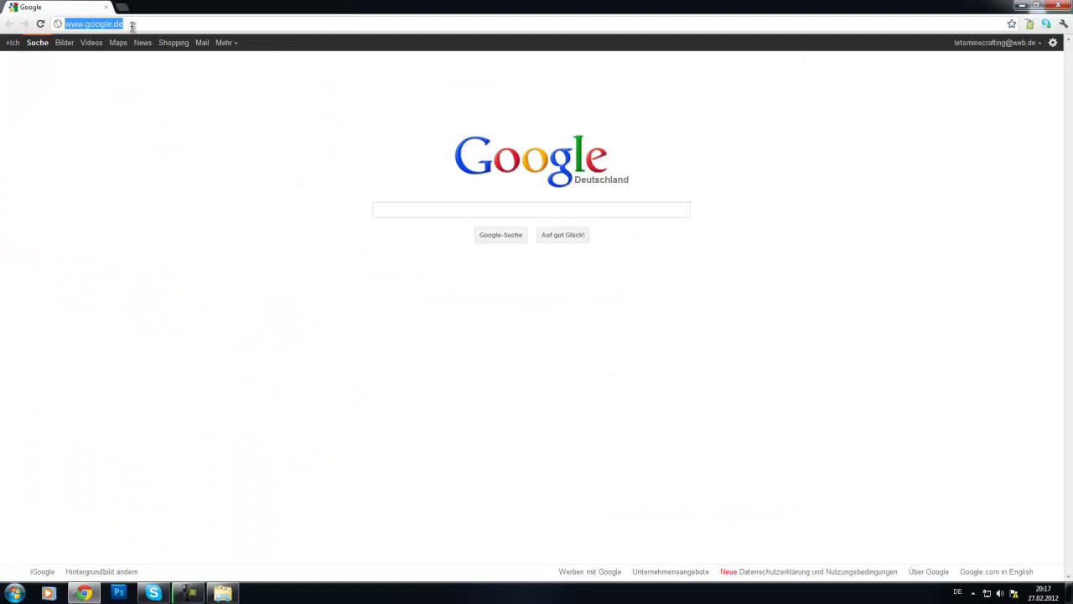
type("tdsm.org")
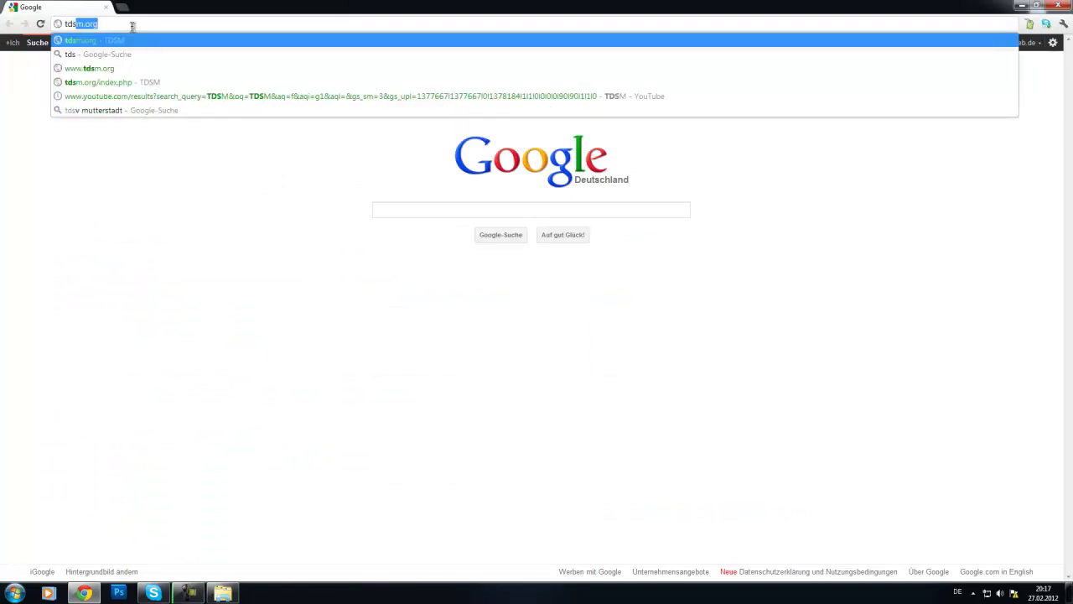
key("Return")
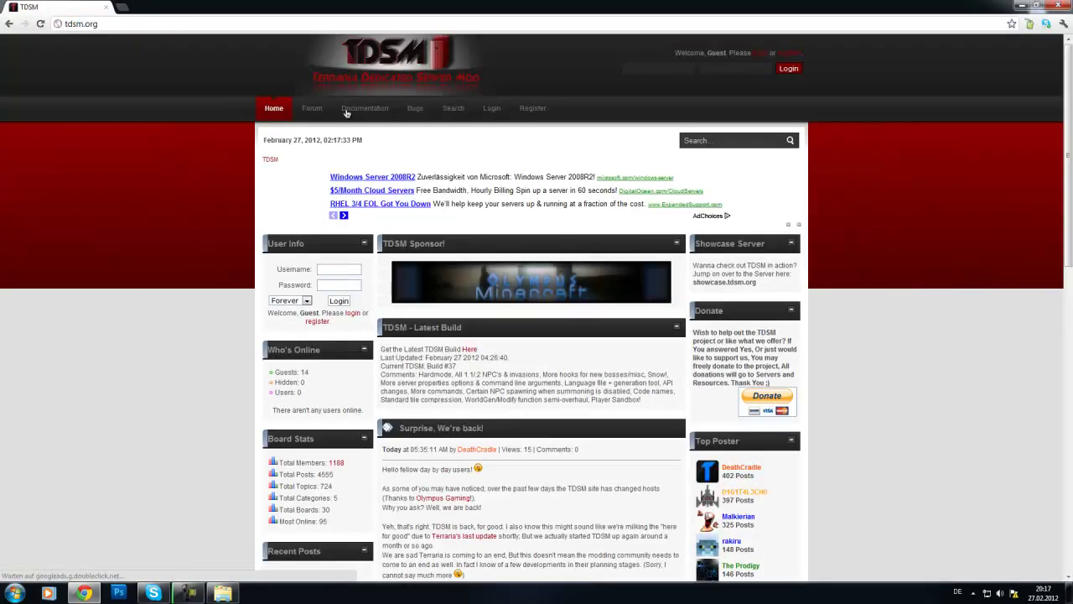
left_click(312, 108)
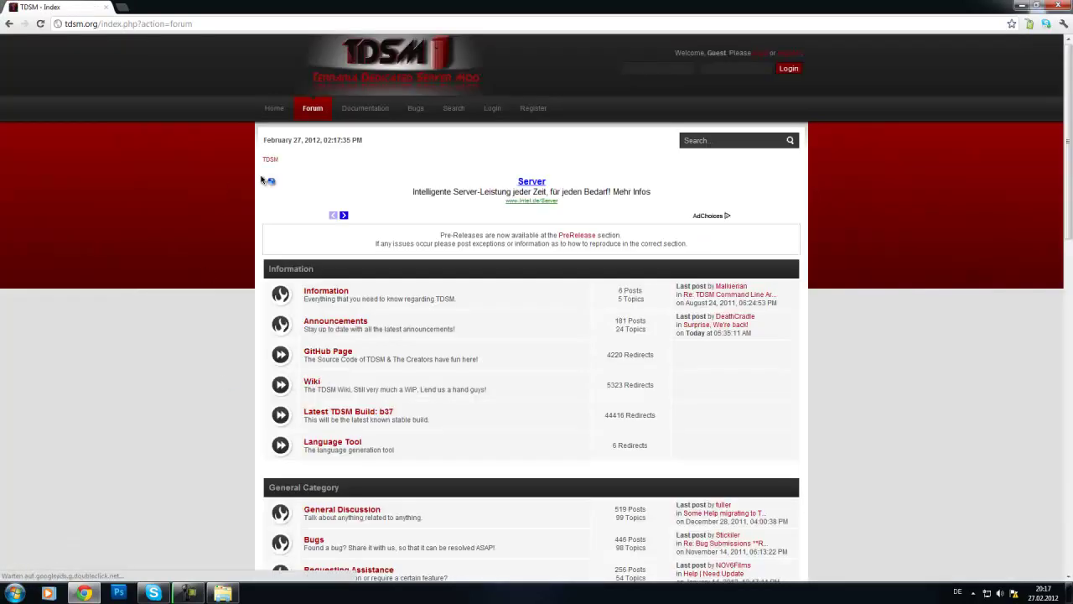
scroll(148, 414, "down", 3)
scroll(174, 266, "up", 3)
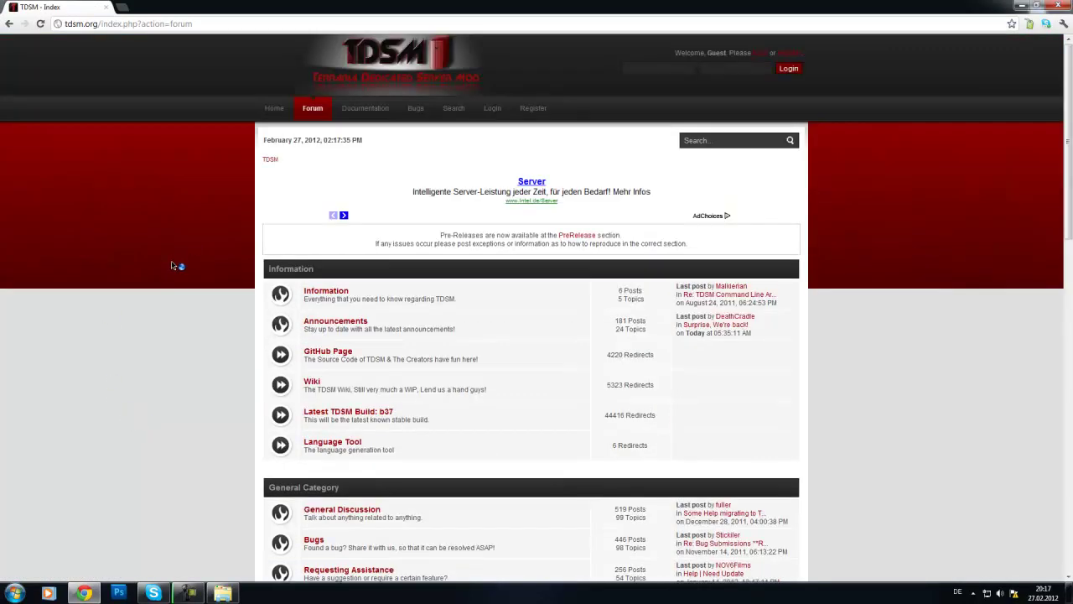
scroll(336, 428, "down", 4)
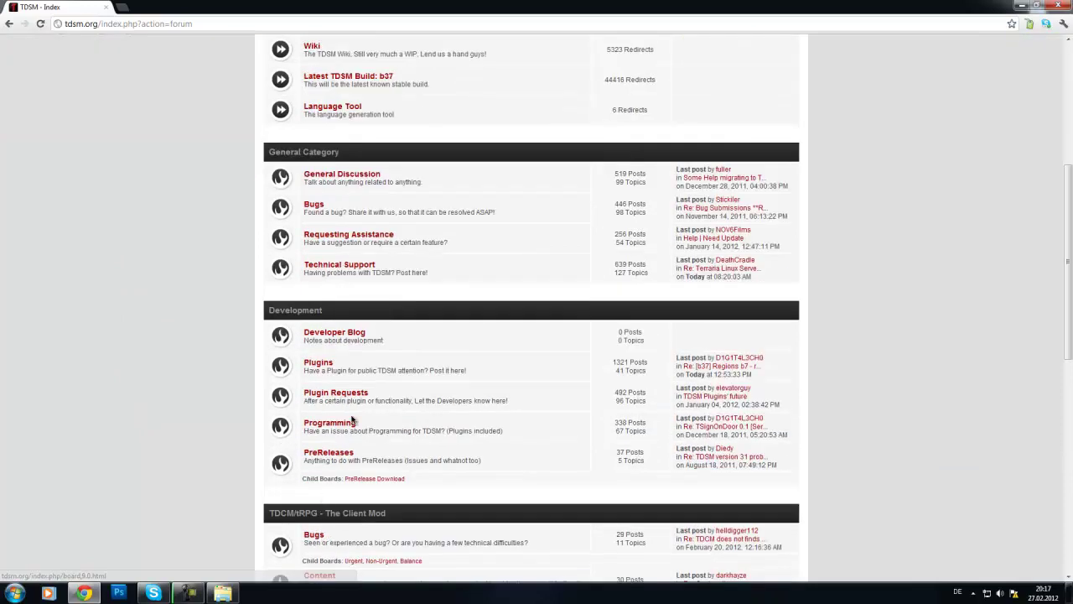
left_click(317, 364)
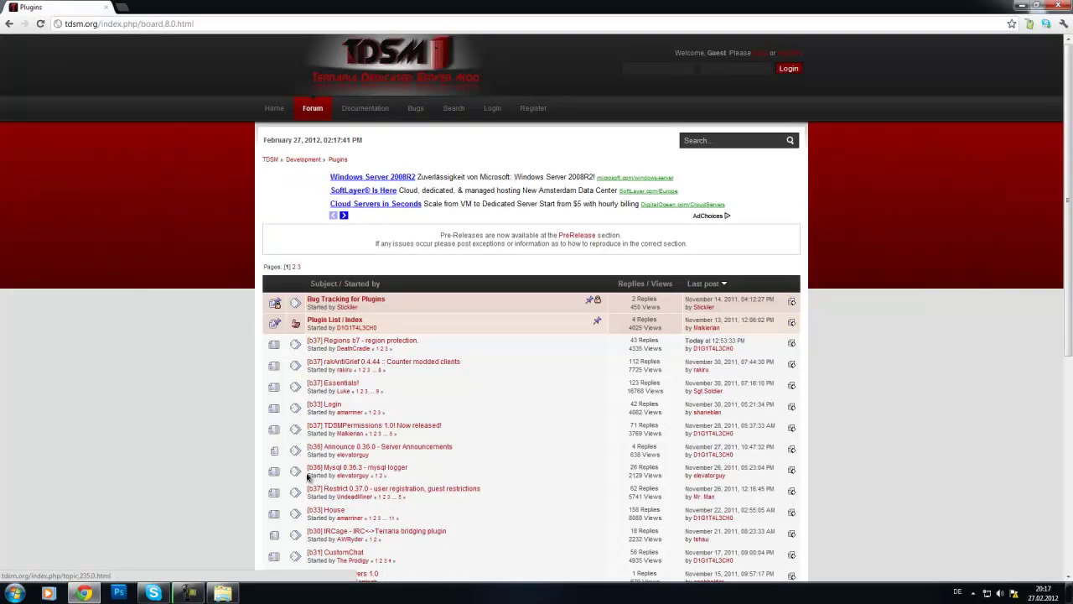
left_click(335, 384)
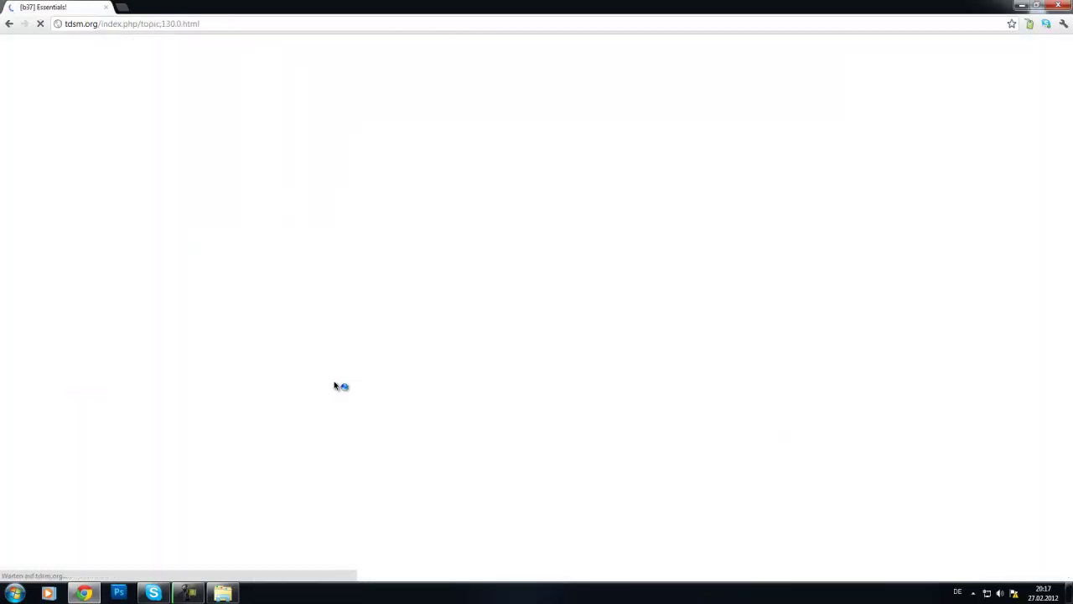
Step: Download Essentials.dll, keep it despite the warning, and show it in its folder
scroll(291, 478, "down", 8)
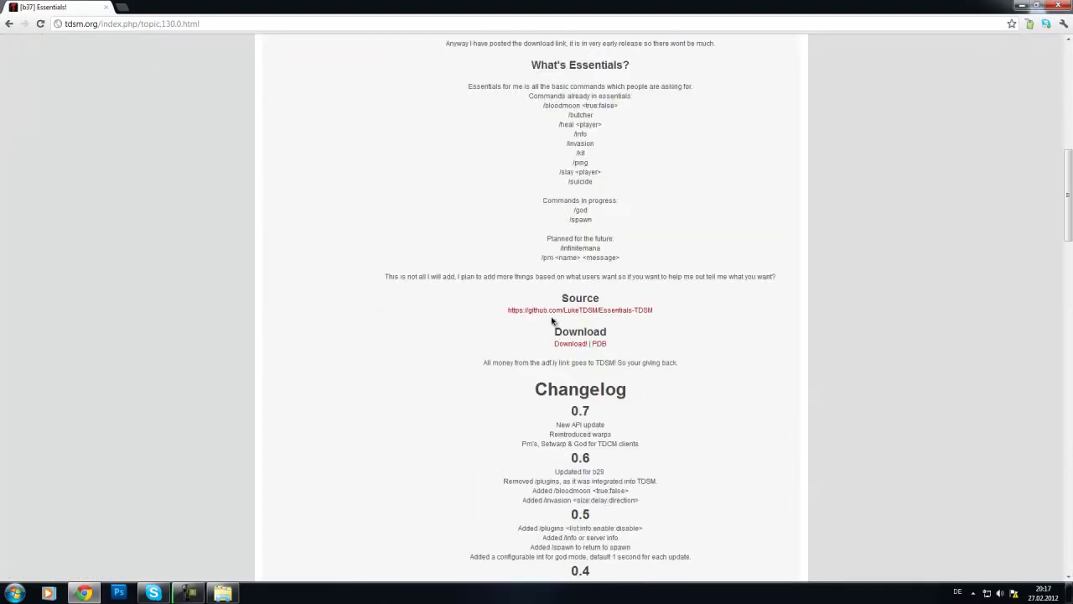
left_click(563, 345)
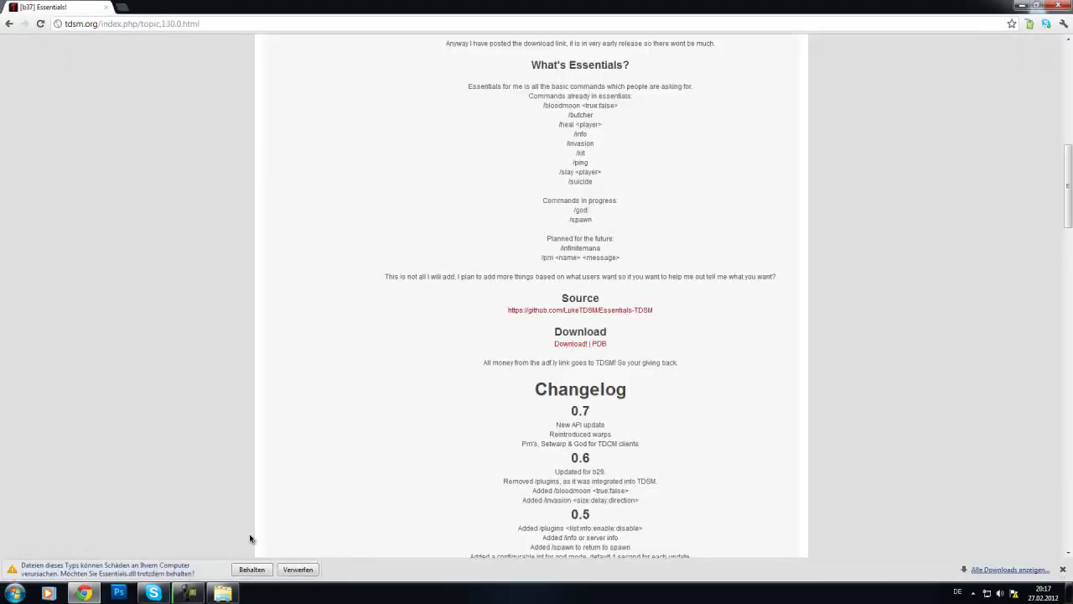
left_click(249, 573)
left_click(112, 569)
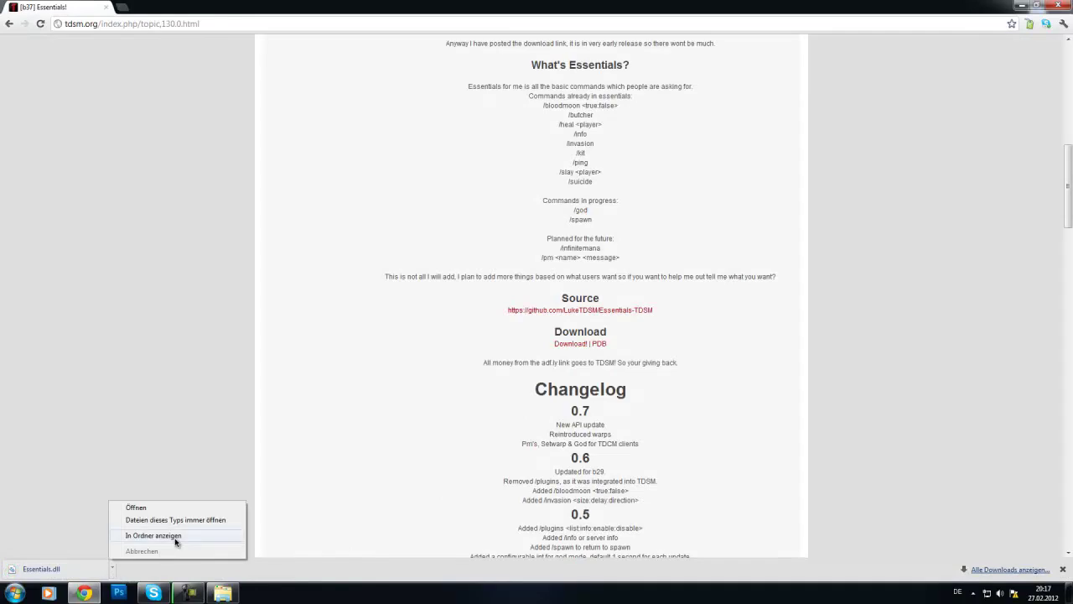
left_click(173, 542)
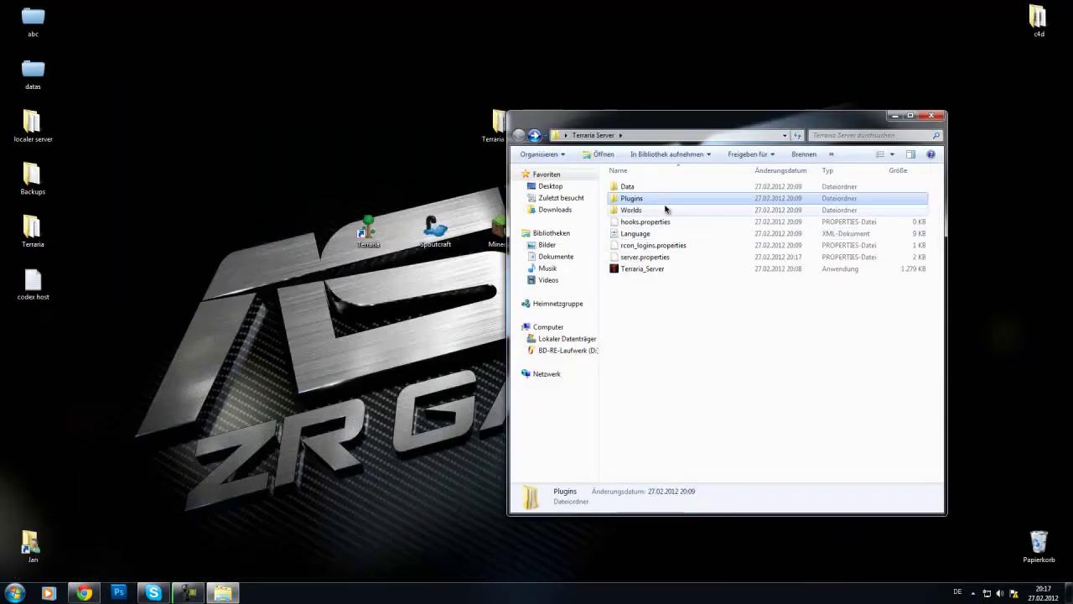
Step: Paste Essentials.dll into Terraria Server\Plugins beside Libs, then go back up to Terraria Server
double_click(663, 199)
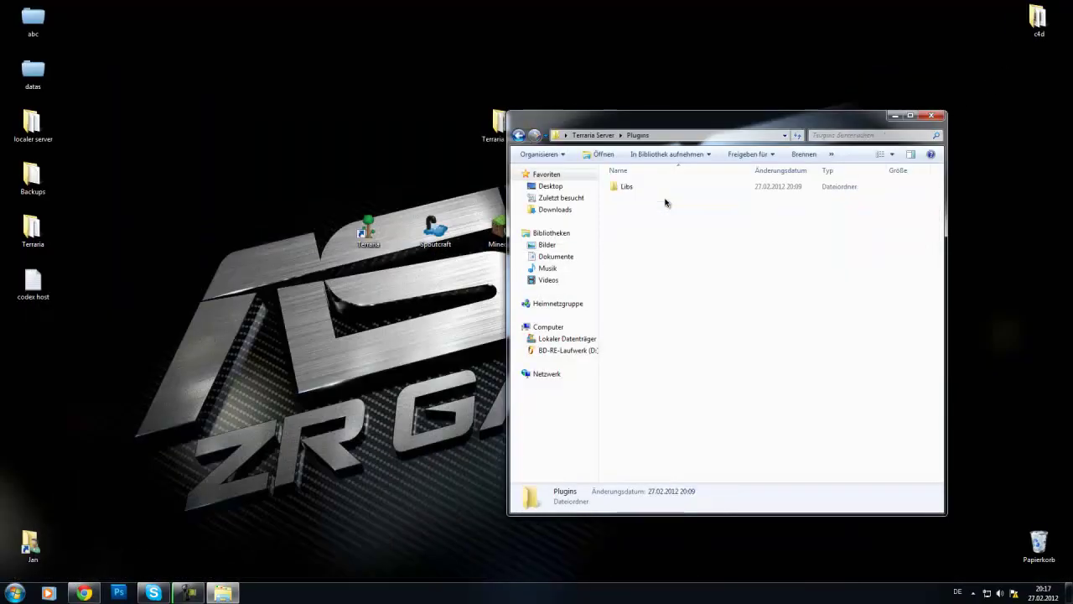
double_click(651, 190)
key("BackSpace")
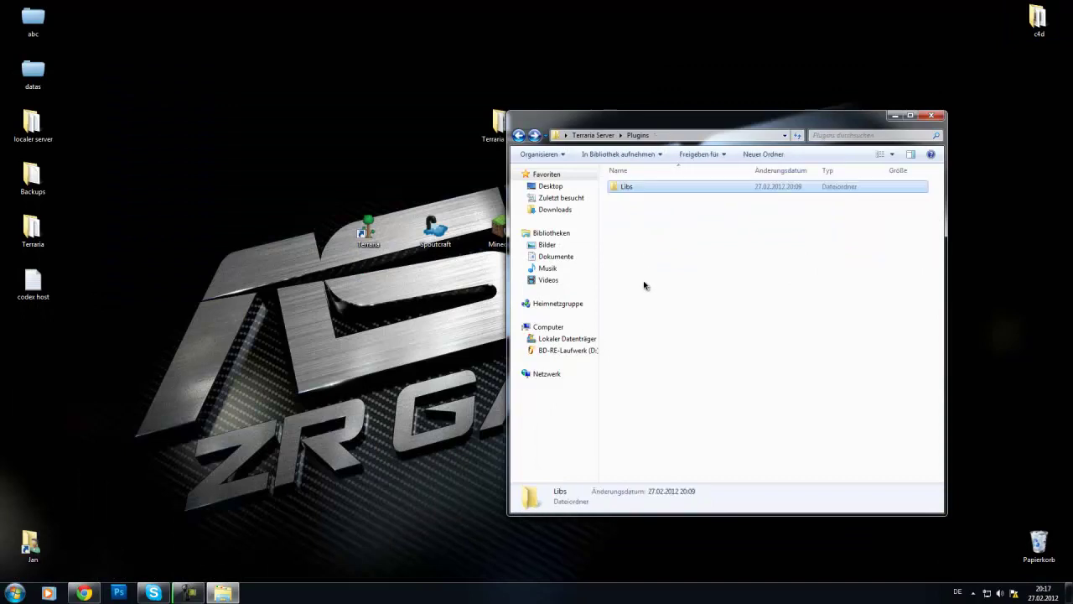
key("BackSpace")
double_click(652, 201)
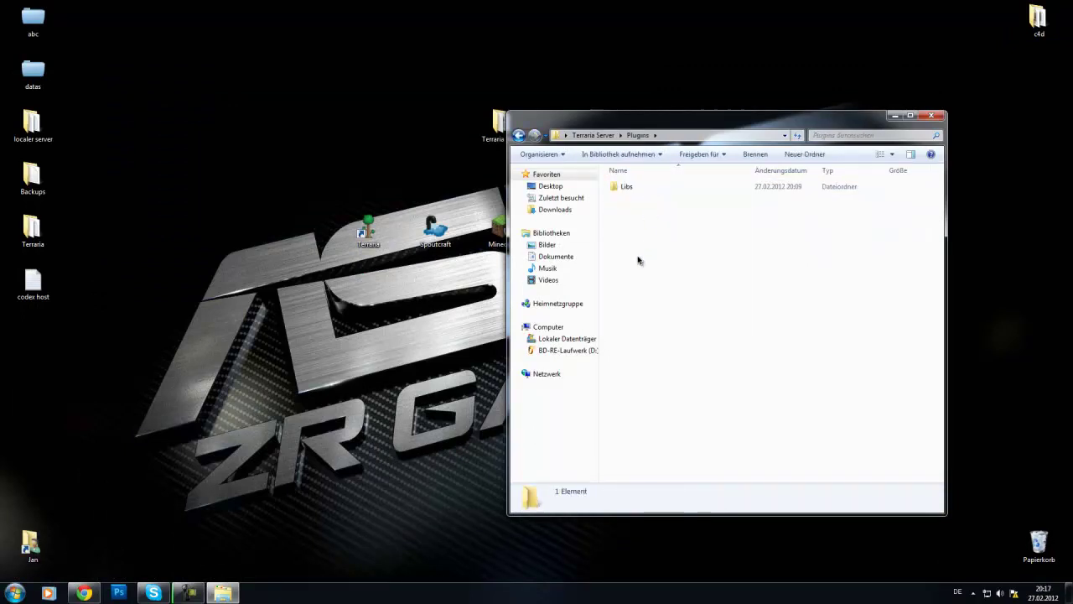
key("ctrl+v")
left_click(681, 322)
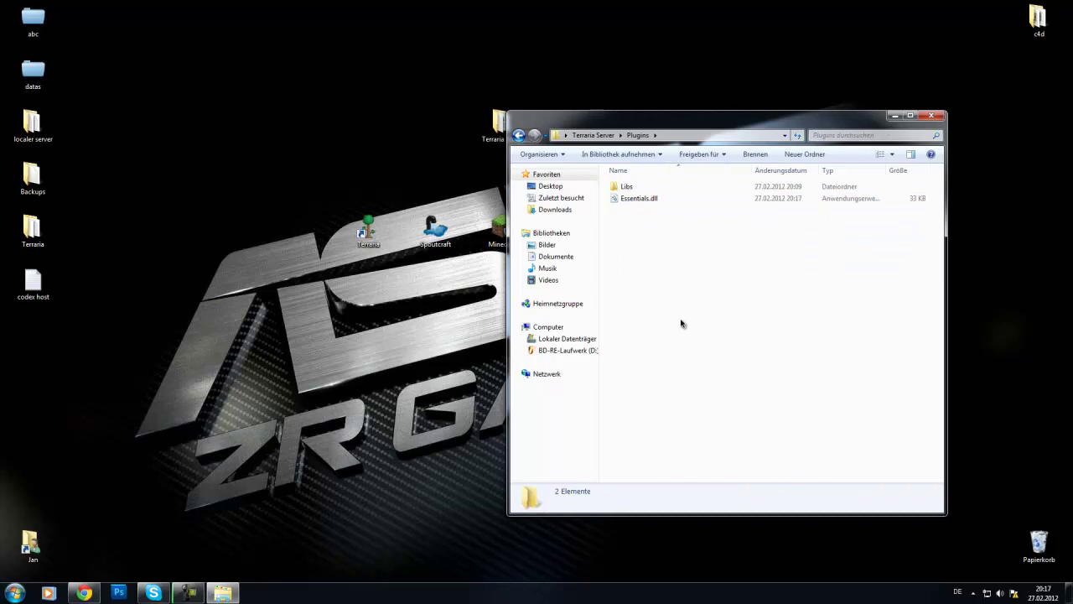
key("BackSpace")
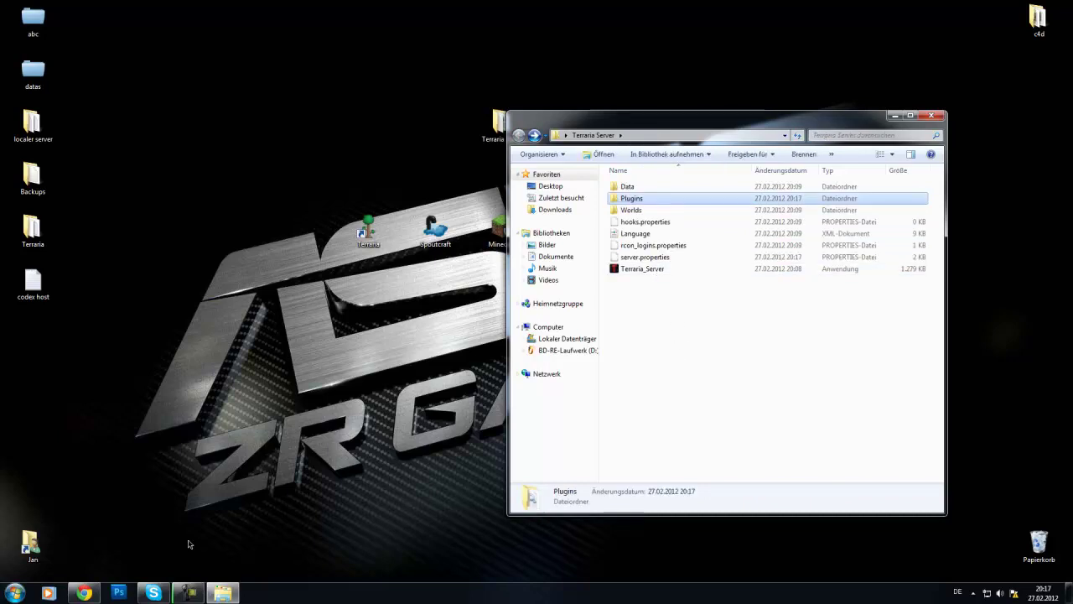
left_click(84, 593)
scroll(364, 379, "down", 1)
key("BackSpace")
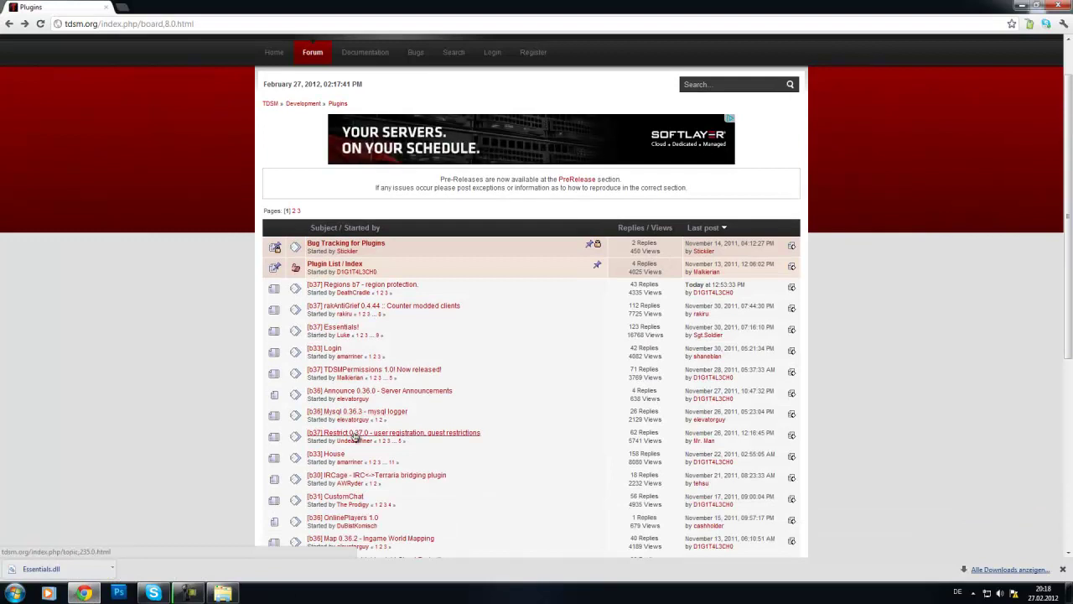
scroll(347, 401, "down", 2)
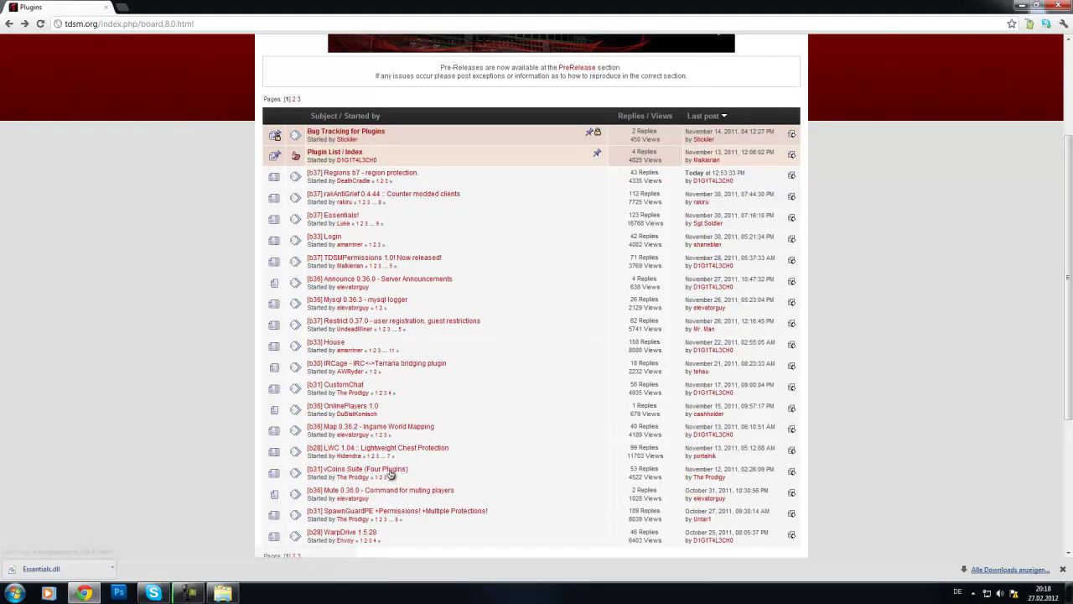
scroll(365, 451, "down", 2)
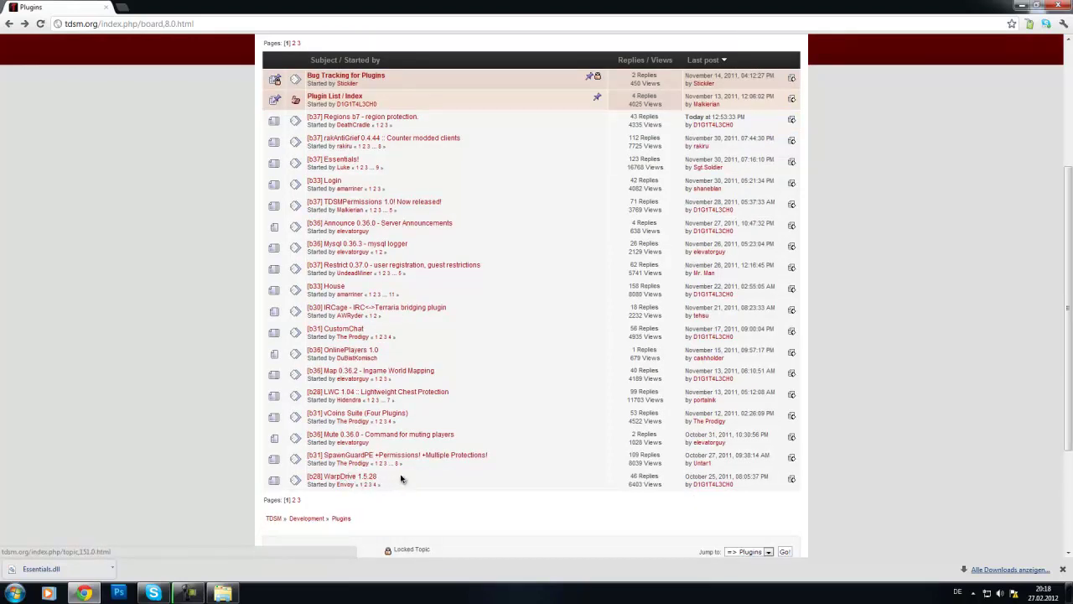
scroll(676, 536, "down", 3)
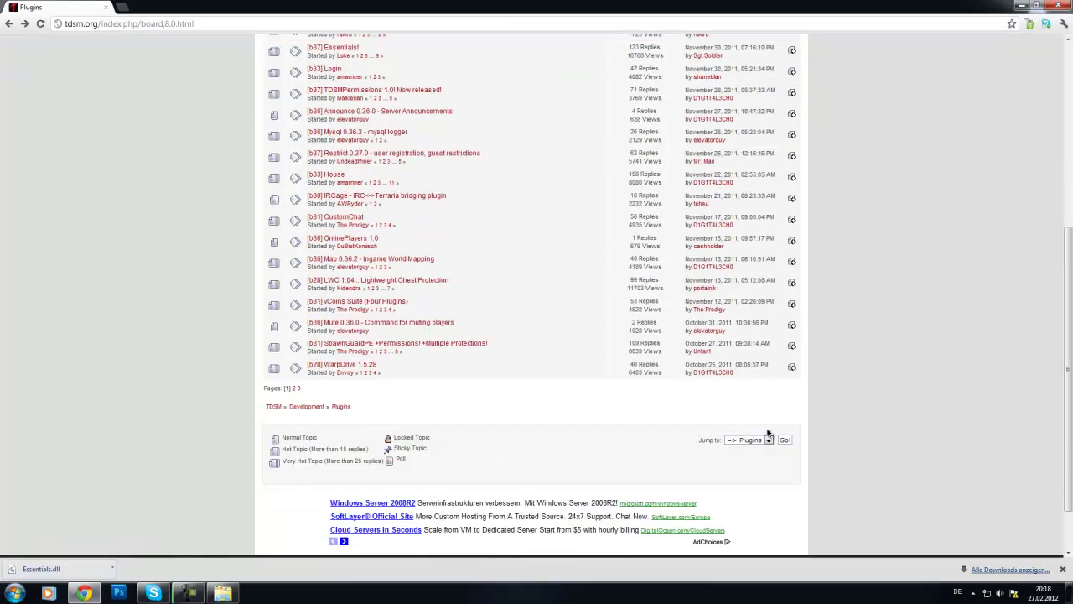
left_click(295, 388)
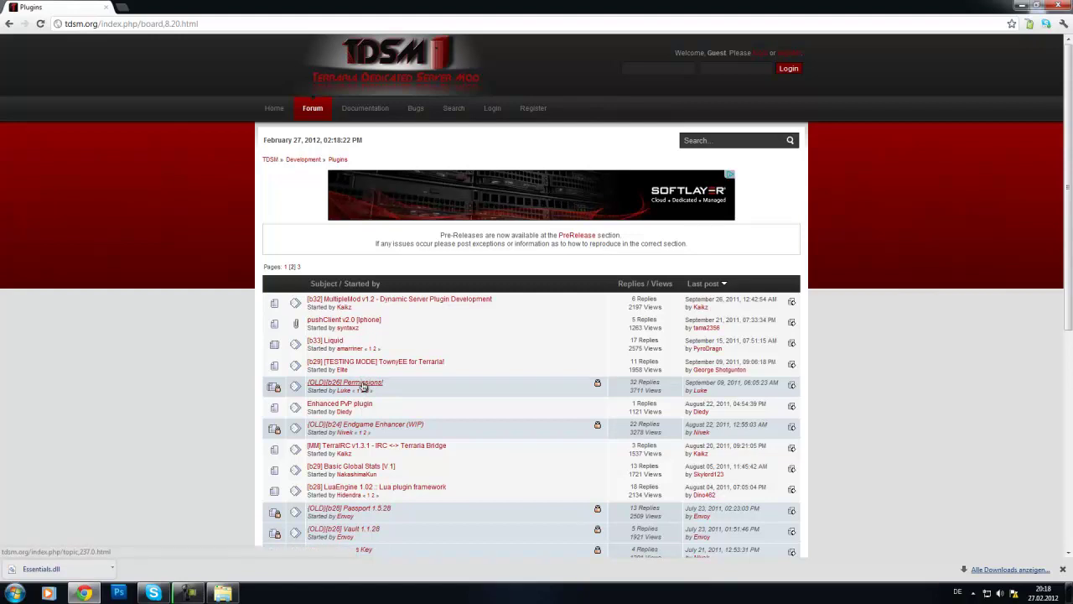
scroll(369, 402, "down", 2)
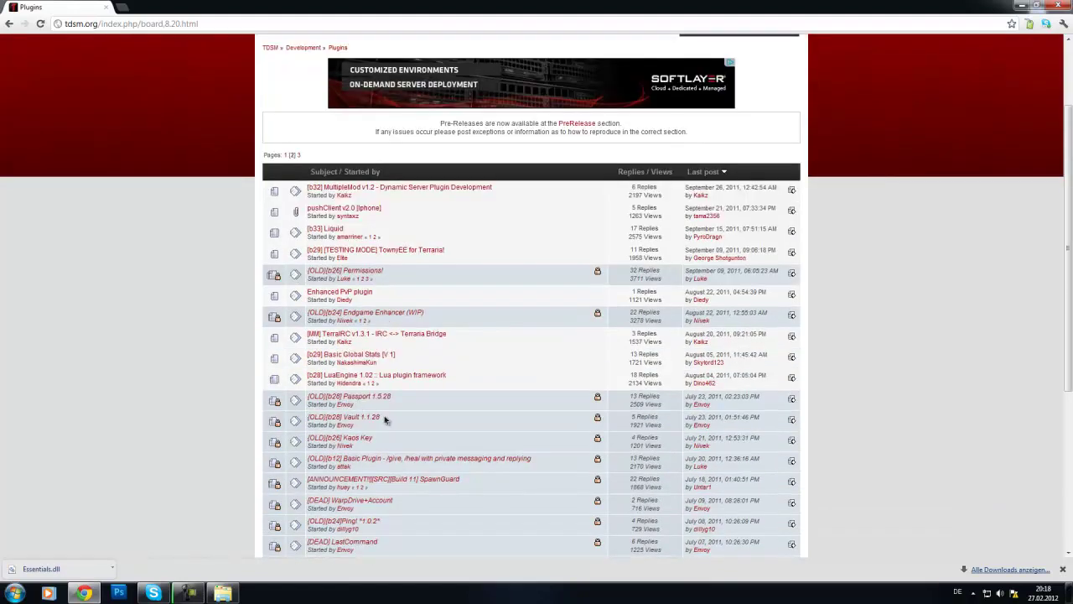
scroll(415, 461, "down", 1)
scroll(399, 377, "down", 1)
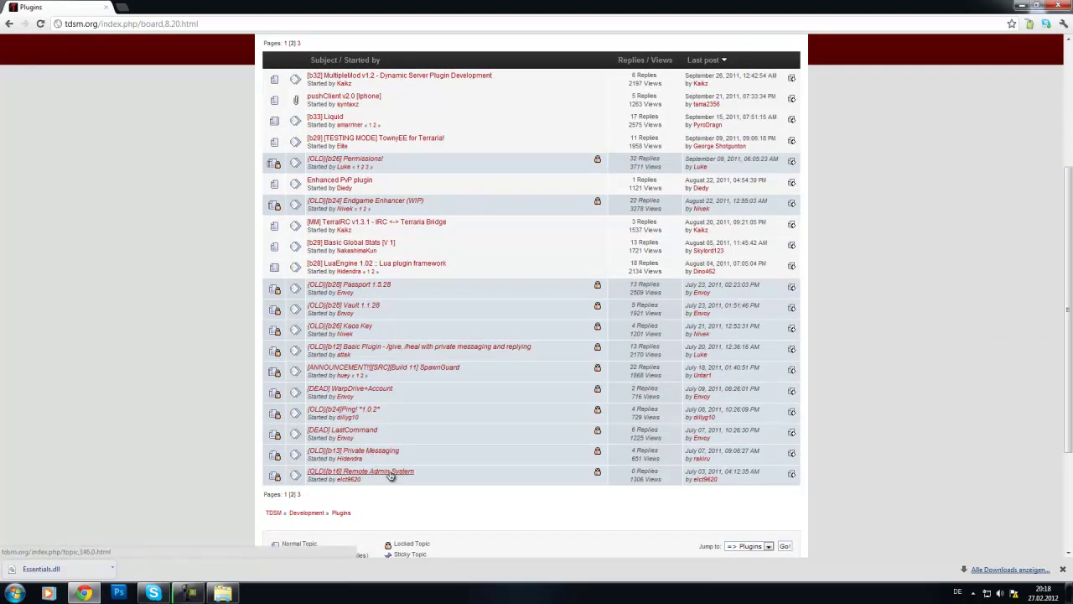
scroll(892, 424, "up", 4)
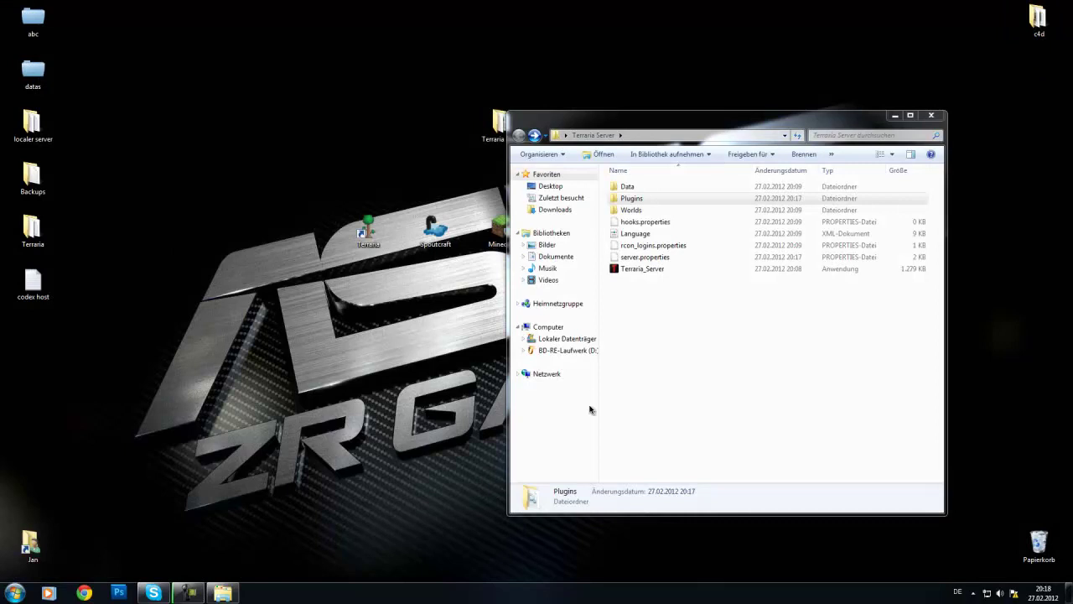
Step: Launch Terraria_Server and confirm Ausführen in the security warning
left_click(654, 335)
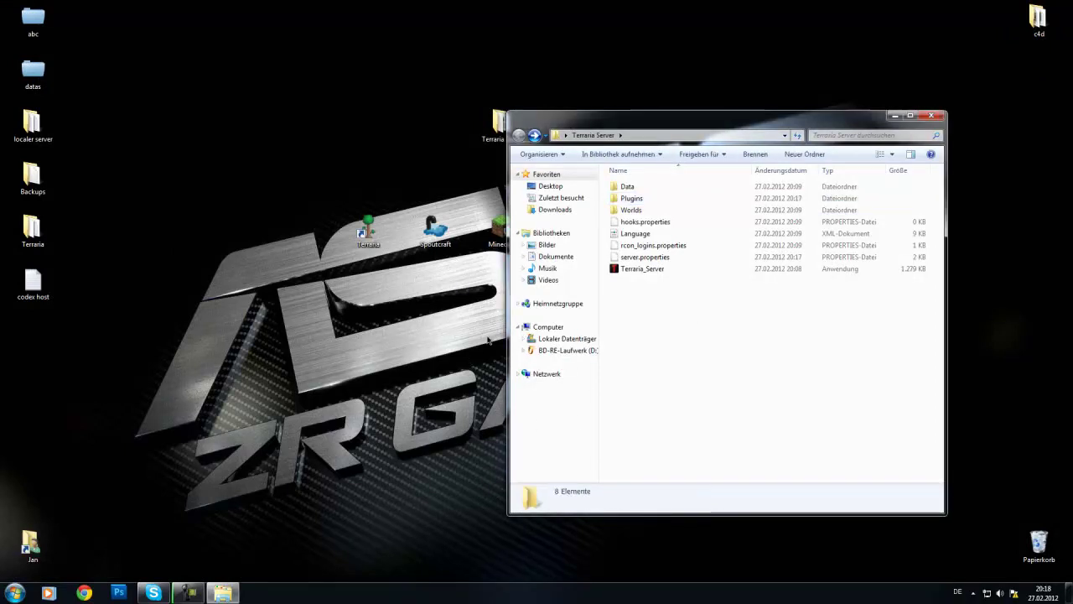
double_click(639, 270)
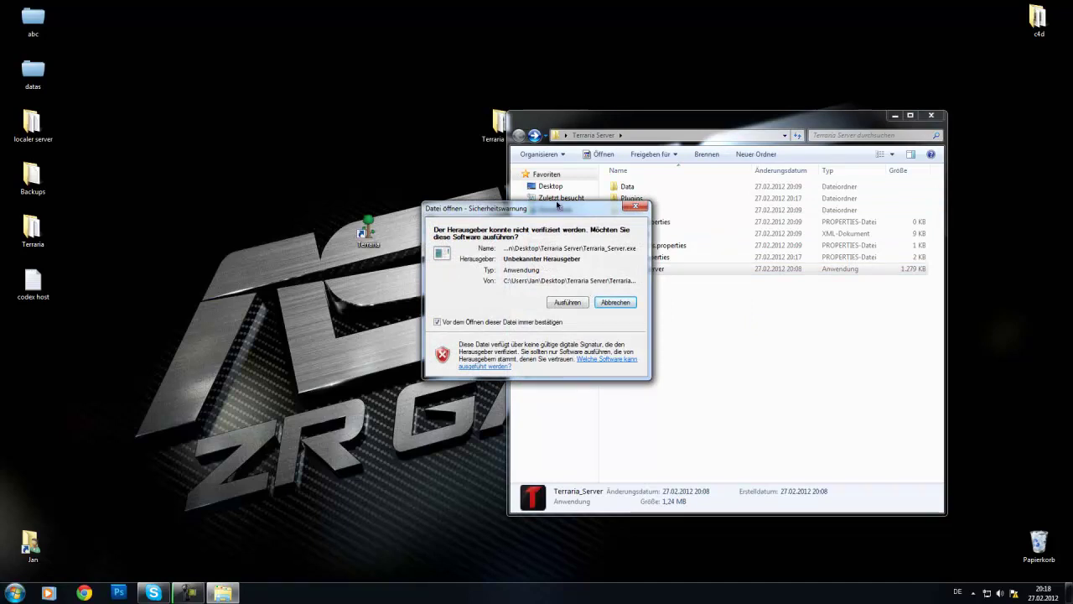
left_click_drag(583, 220, 280, 44)
left_click(272, 171)
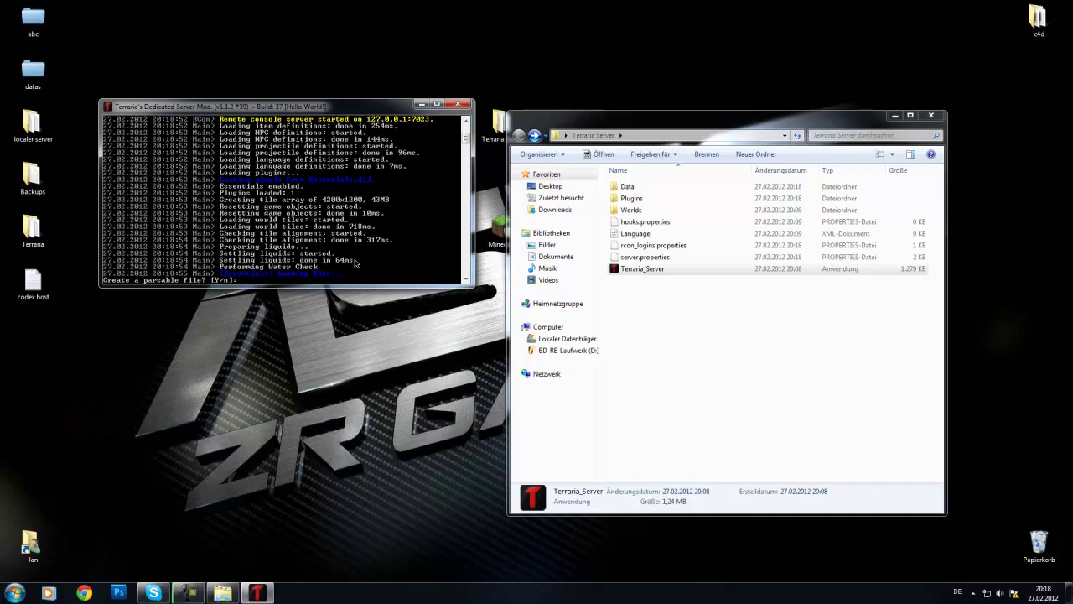
Step: Answer y to both parsable-file prompts, then minimize the server console and Explorer
type("y")
key("Return")
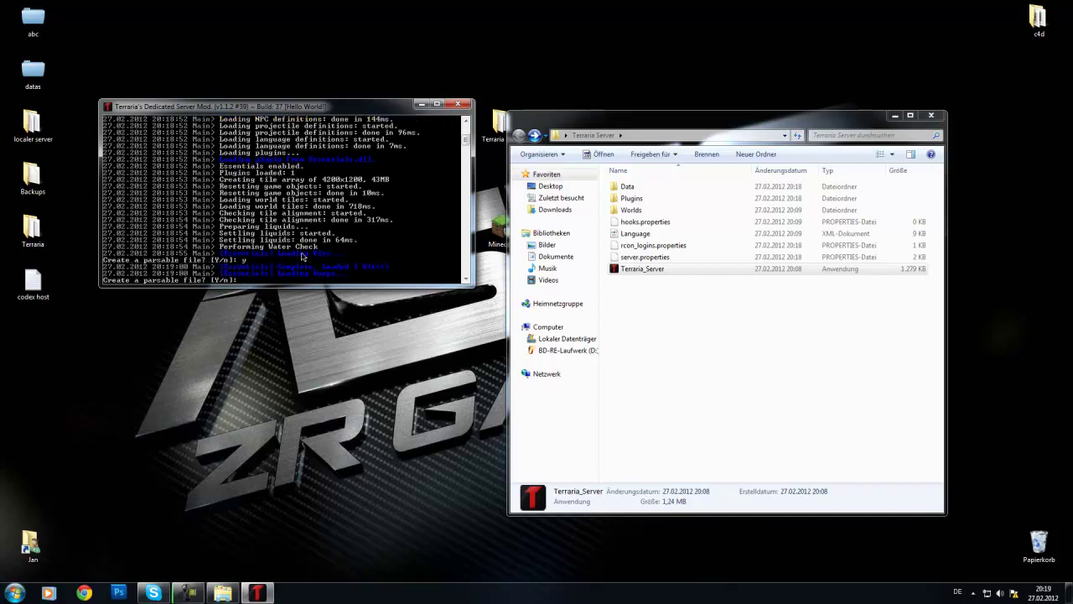
type("y")
key("Return")
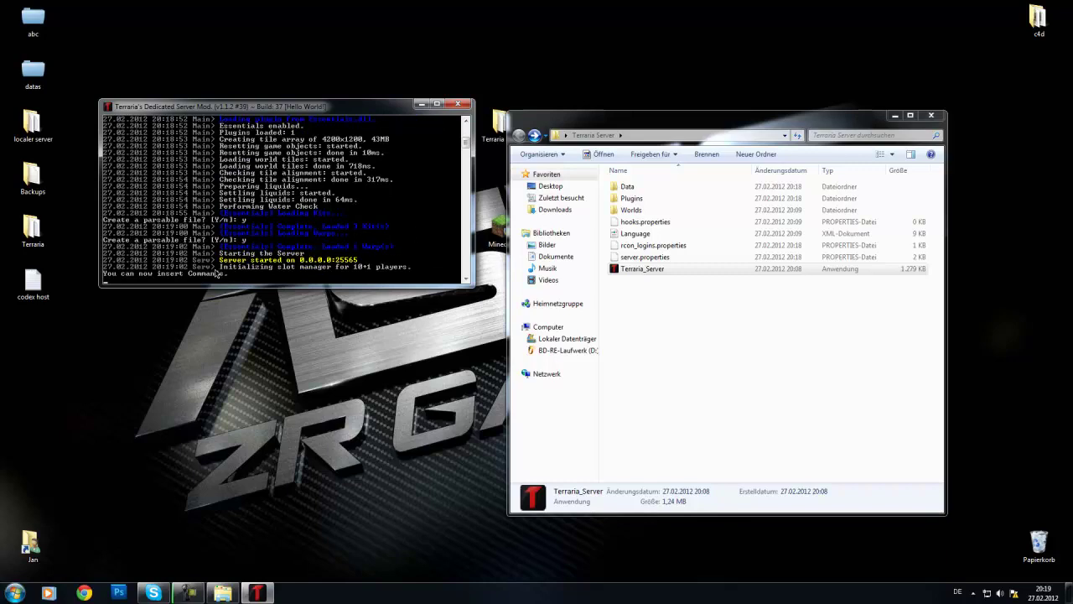
left_click(422, 104)
left_click(896, 114)
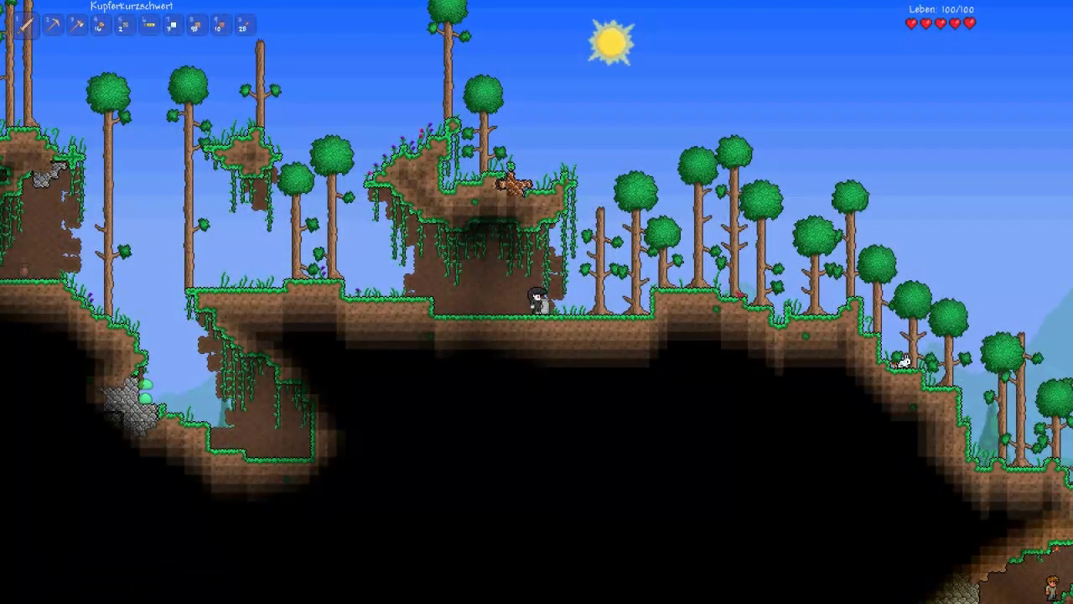
Step: Walk the character right and then left along the forest slope
key("d")
key("d")
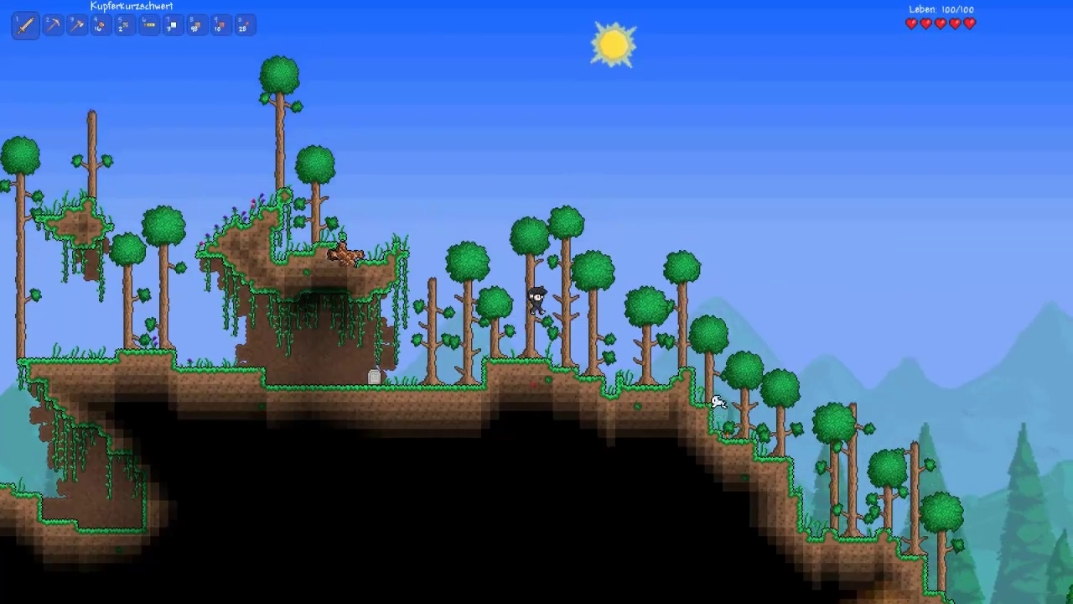
key("d")
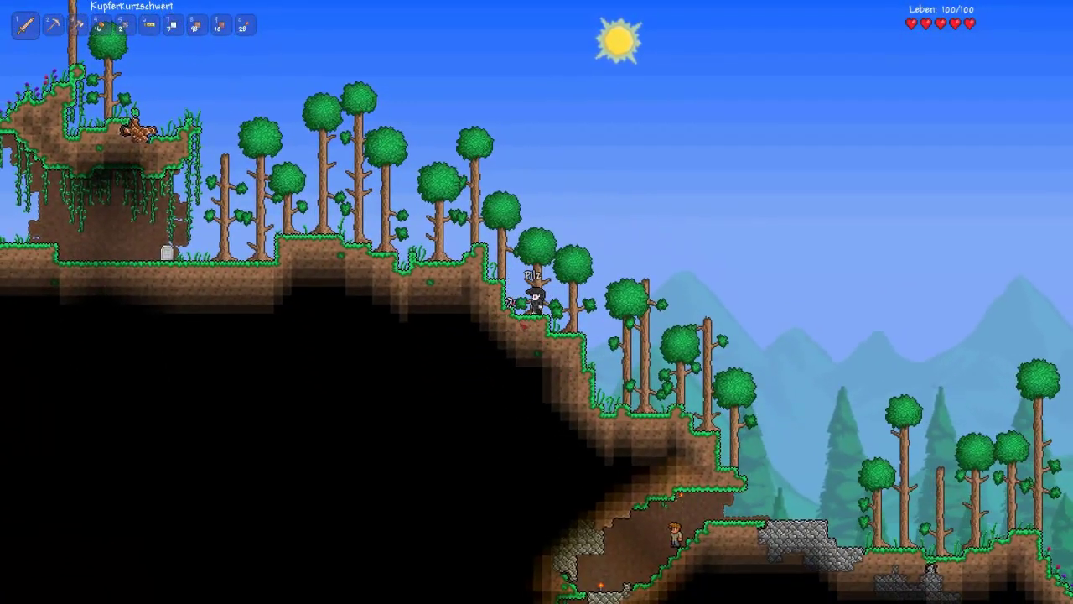
key("a")
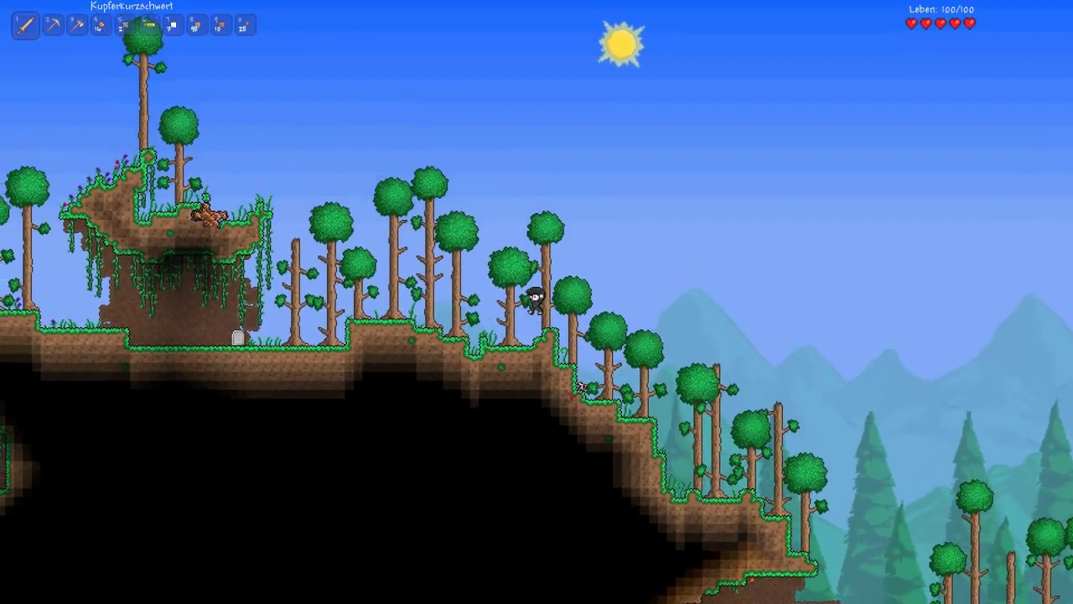
key("a")
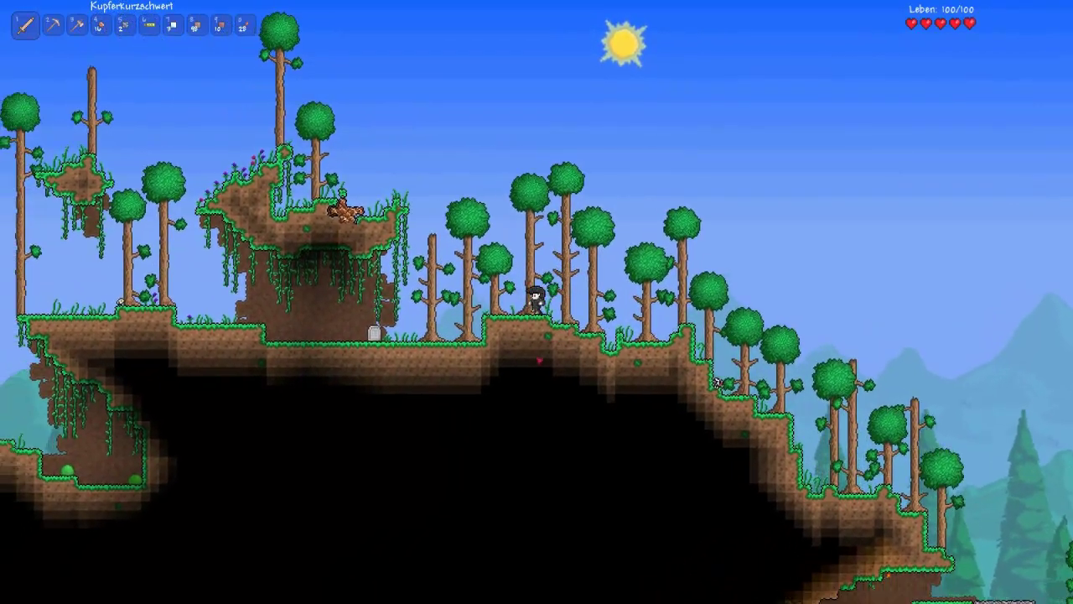
key("a")
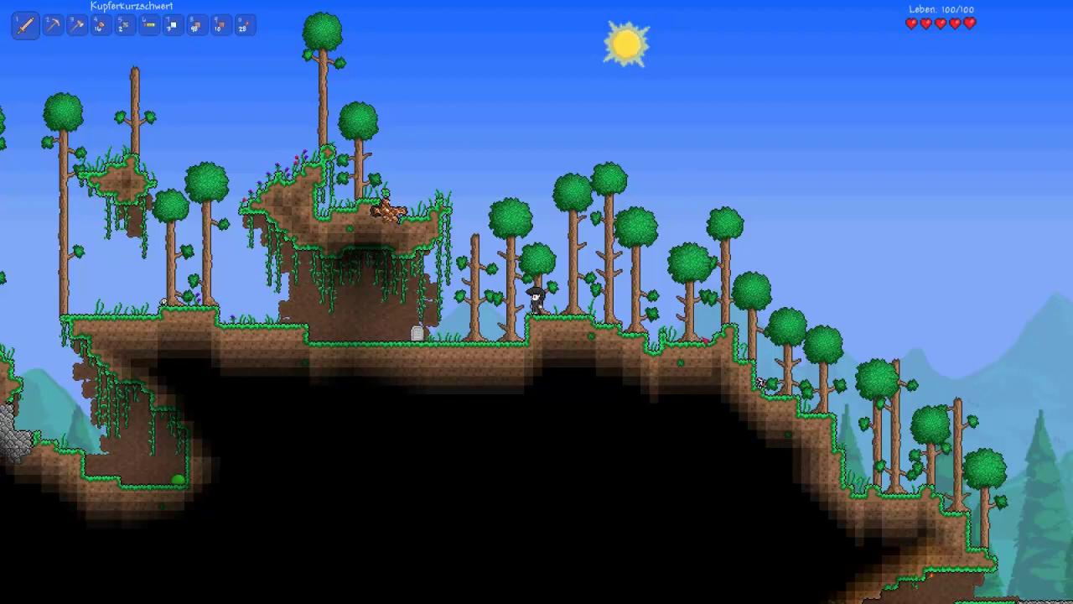
Step: Enable god mode with /god followed by your player name in chat
key("Return")
type("/god JayJay")
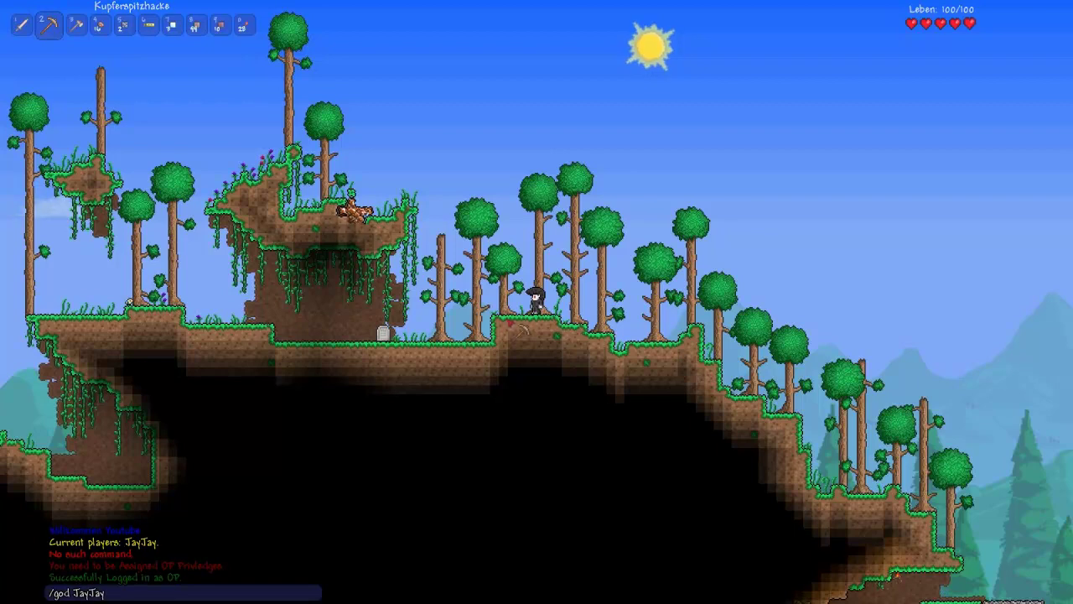
key("Return")
Step: Roam left over the gaps, drop into the cave pit, and climb back onto the hilltop
key("a")
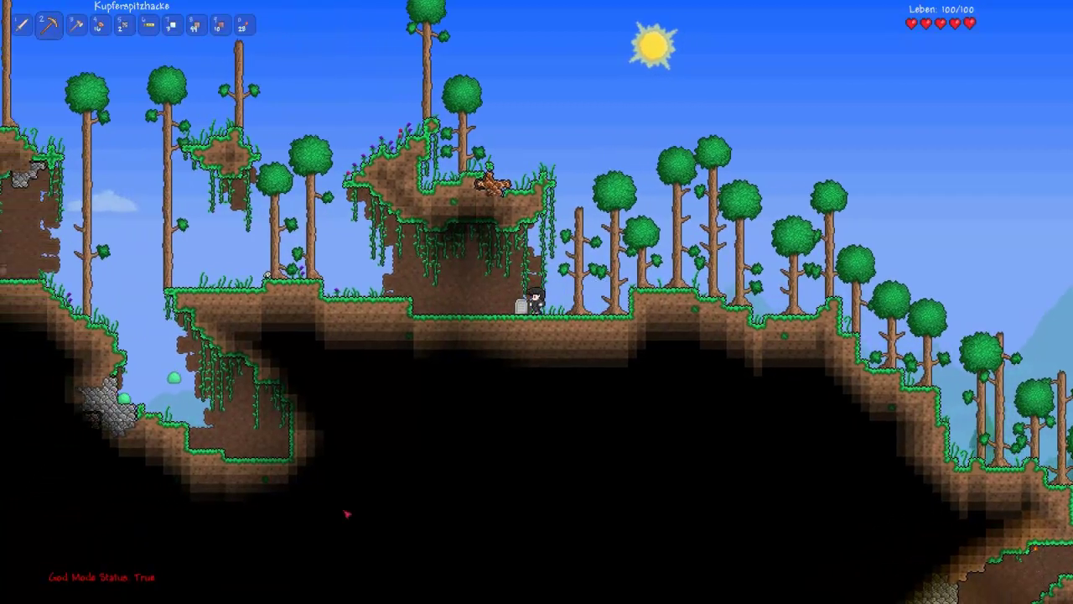
key("a")
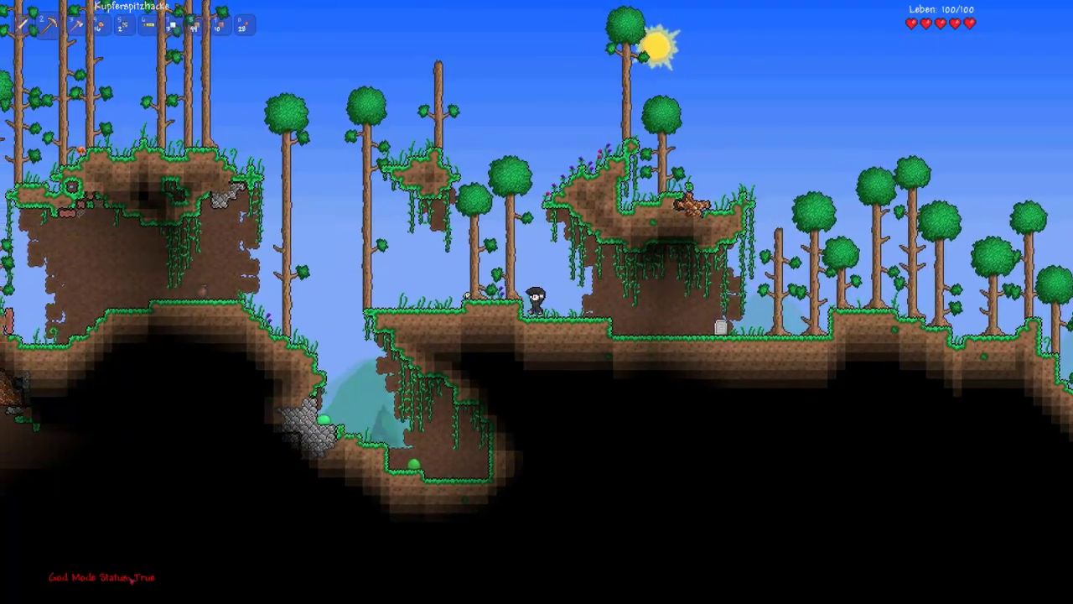
key("a")
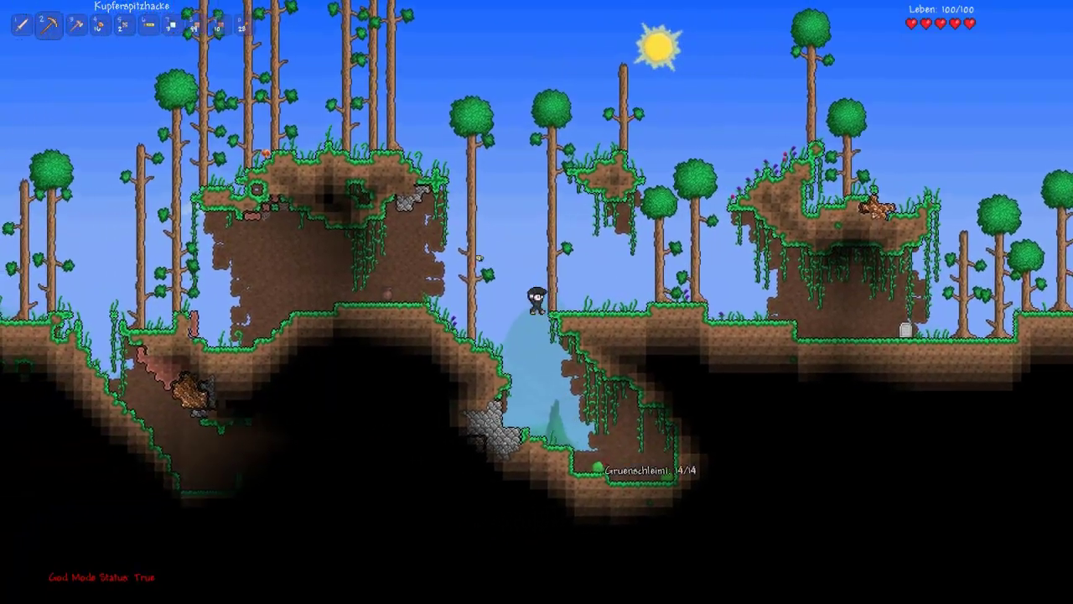
key("d")
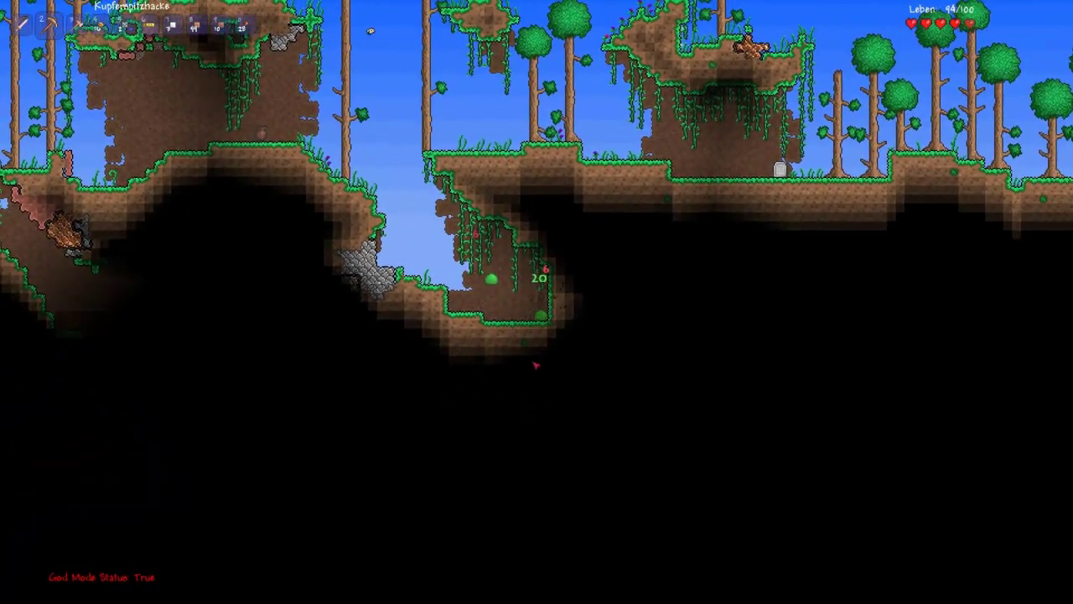
key("d")
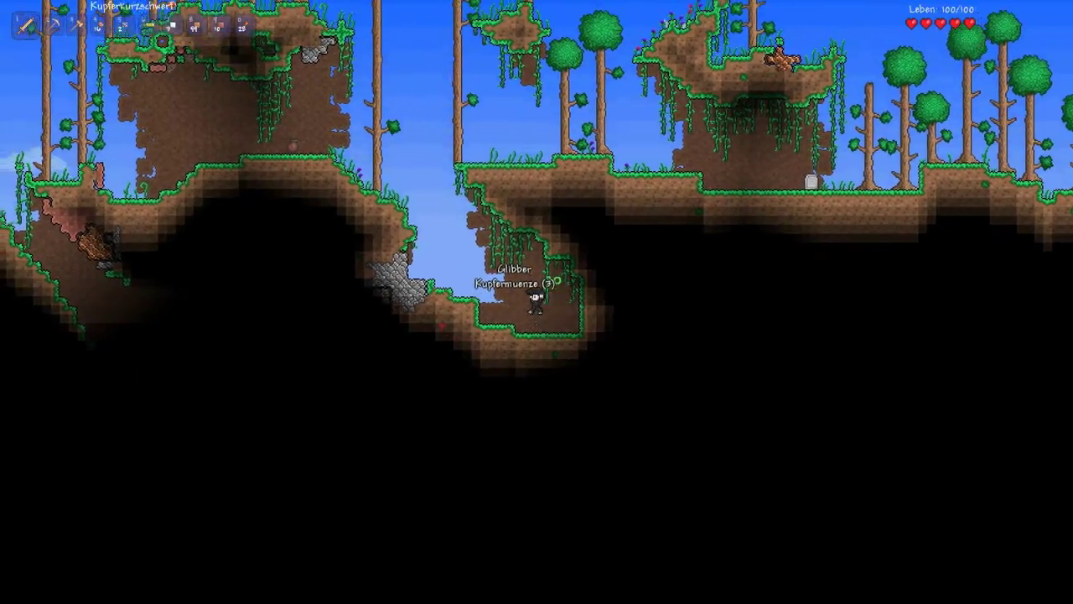
key("a")
key("space")
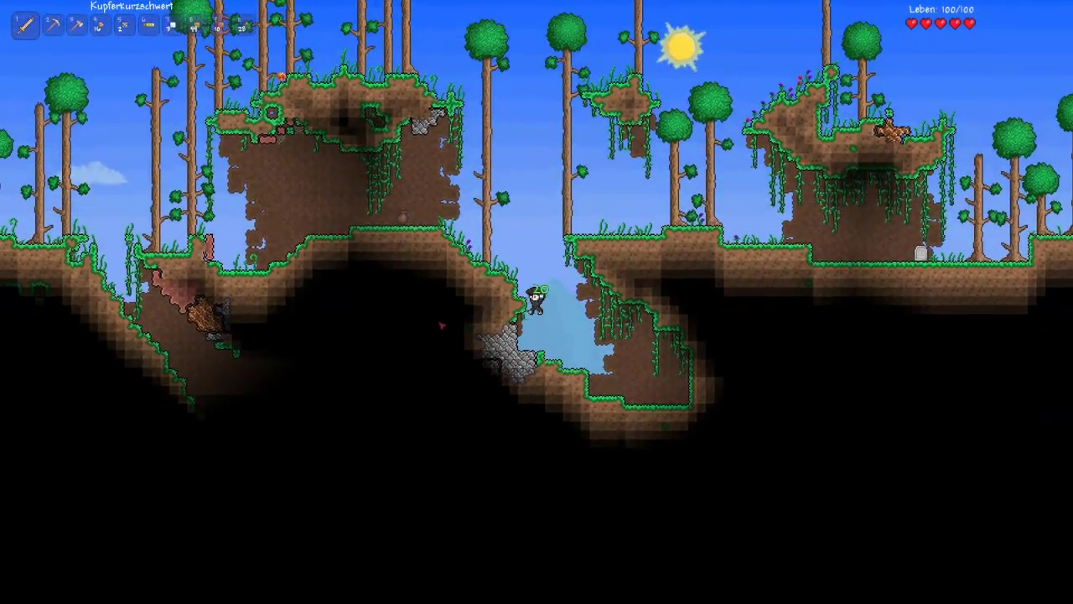
key("d")
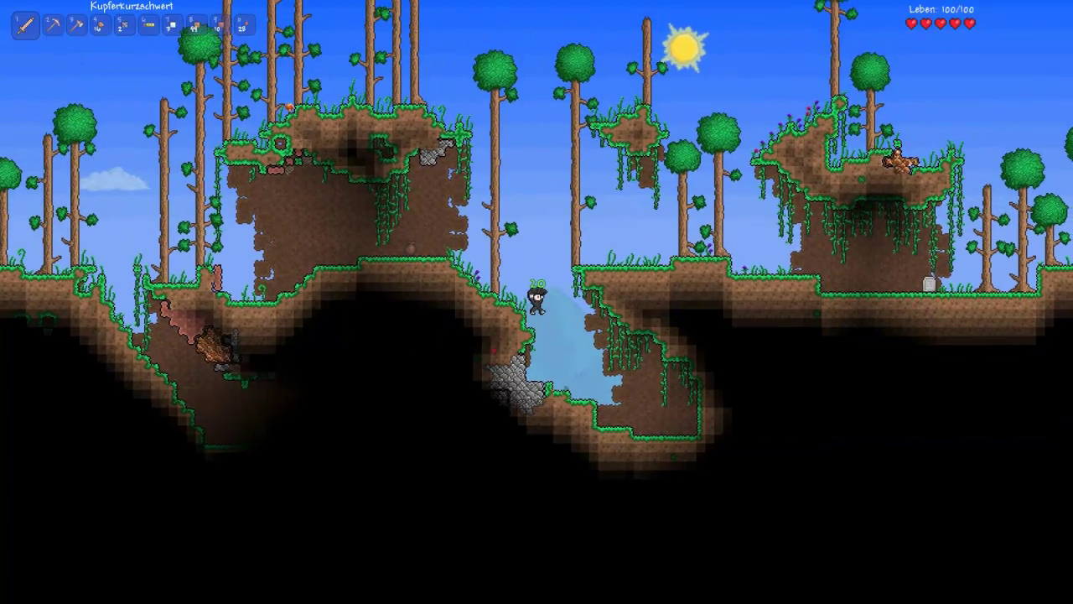
key("space")
key("a")
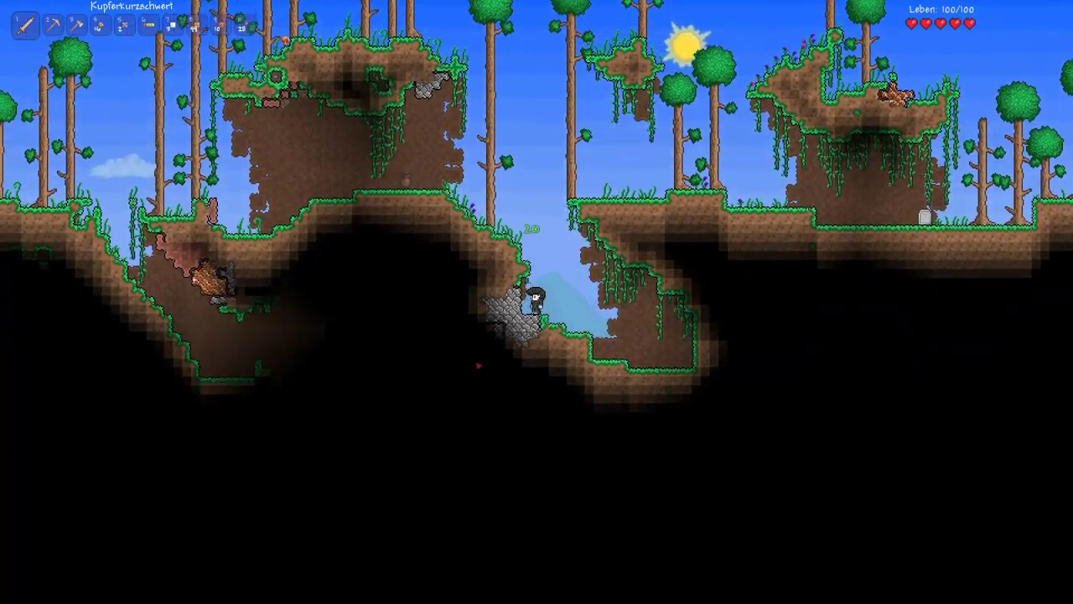
key("a")
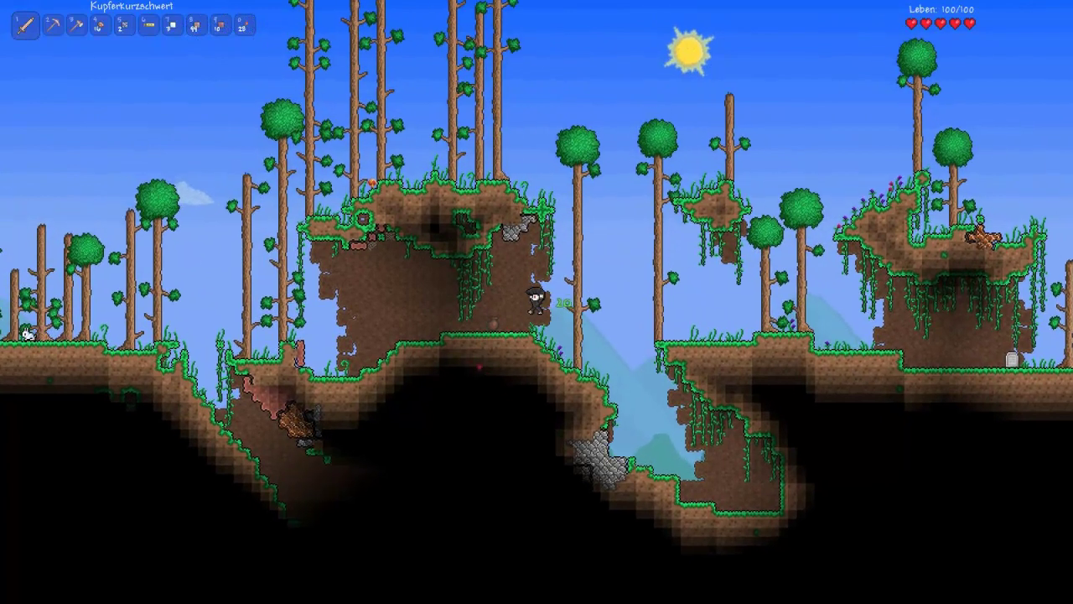
key("a")
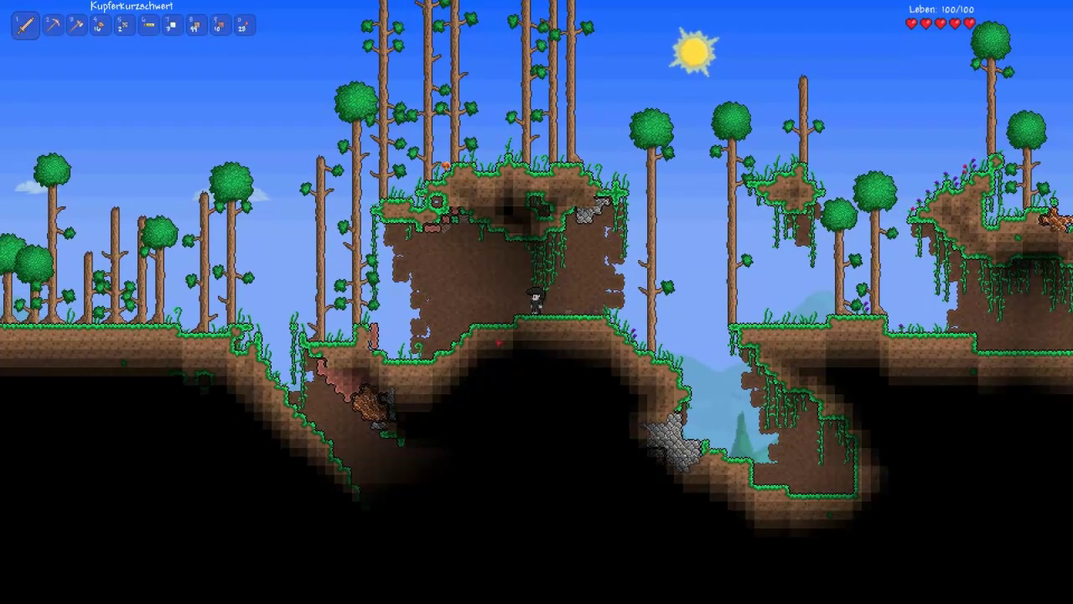
Step: Start a blood moon with the /bloodmoon true chat command, then walk right
key("Return")
type("/b")
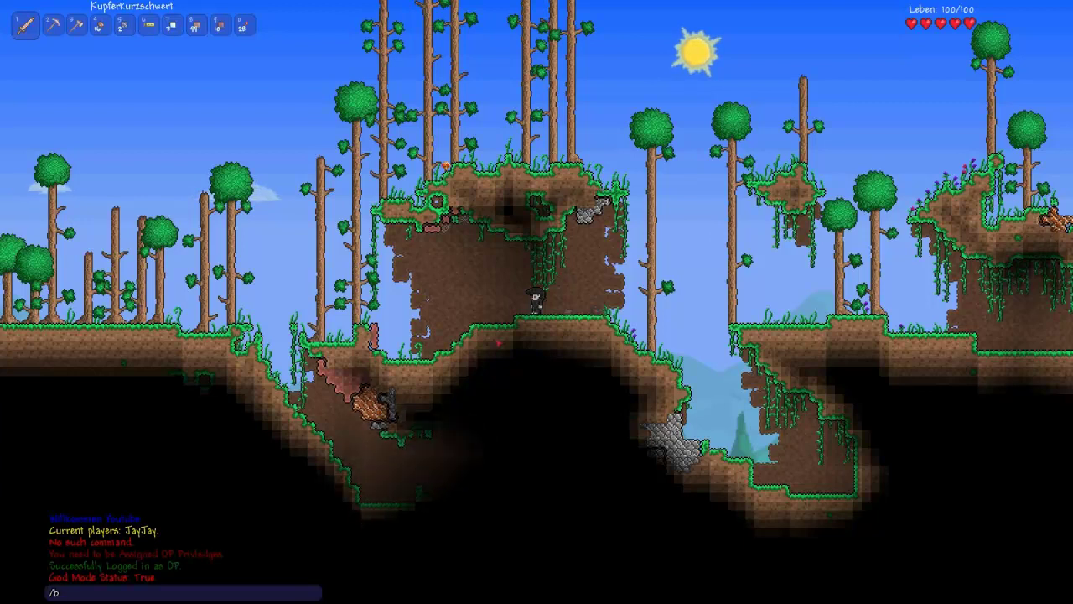
type("llood")
type("moo")
type("true")
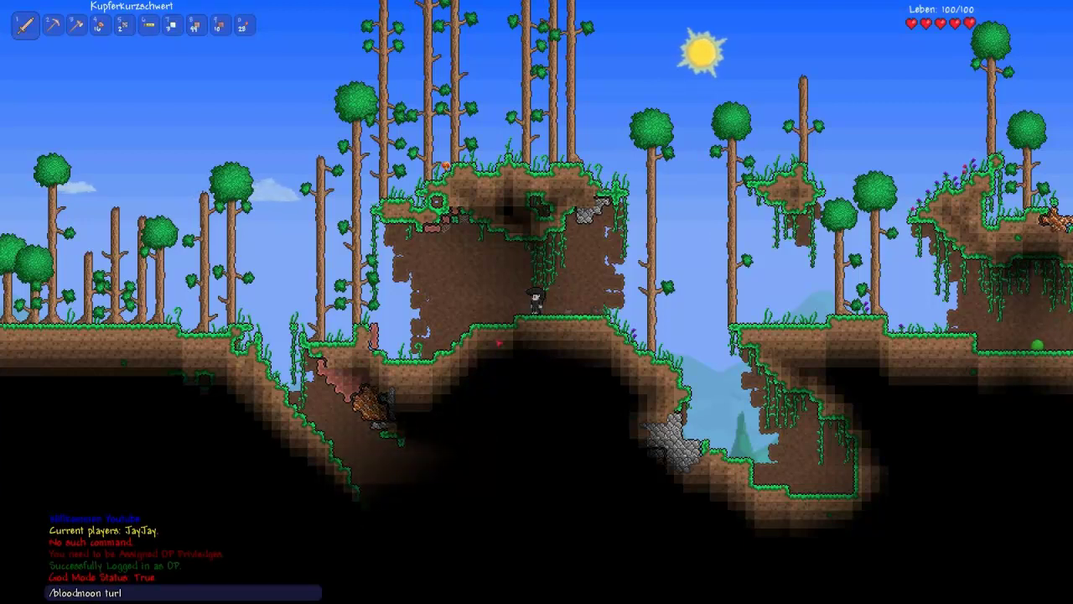
key("Return")
key("d")
key("d")
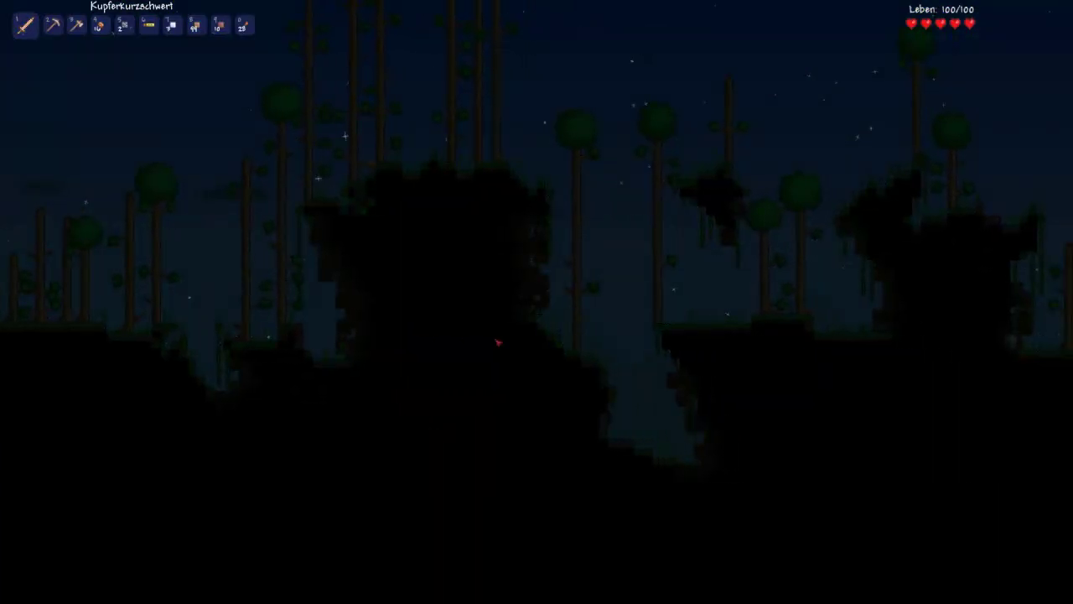
Step: Turn the blood moon off with /bloodmoon f and walk right into the chasm
key("Return")
type("/bloodmoon fall")
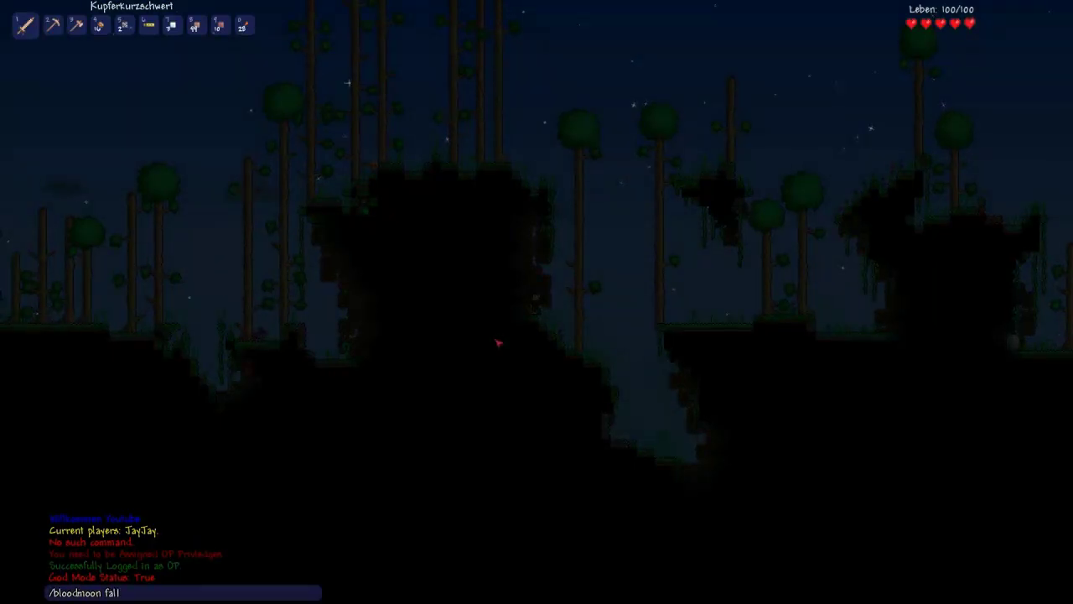
key("Return")
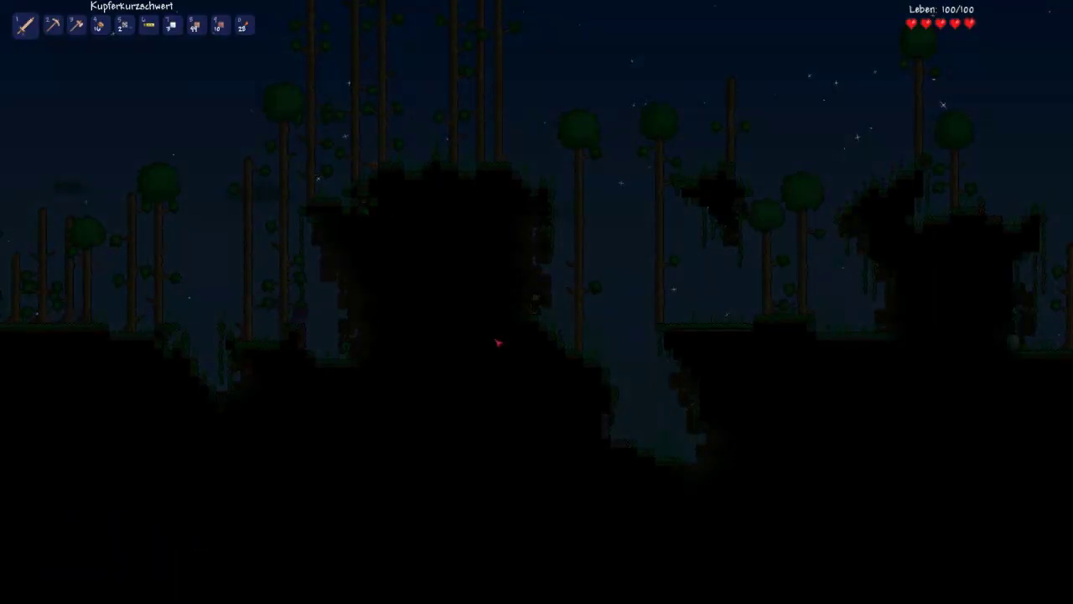
key("d")
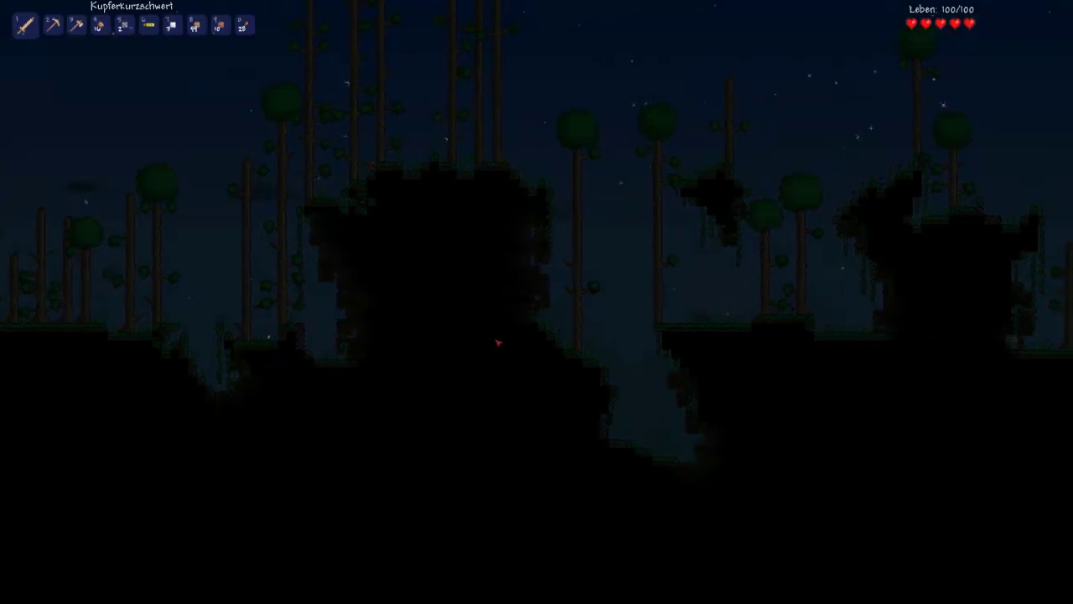
key("d")
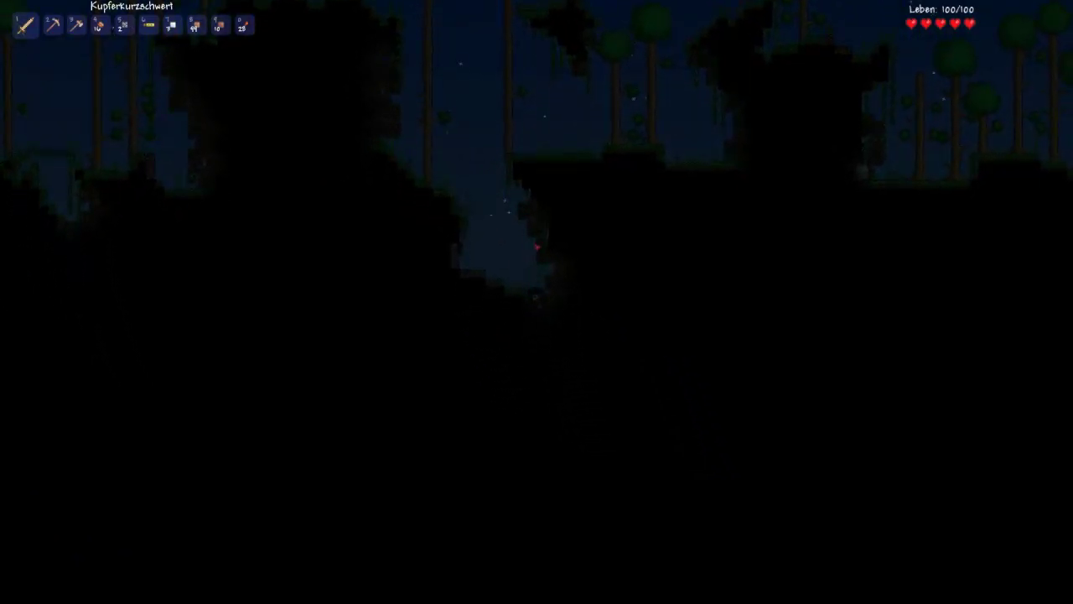